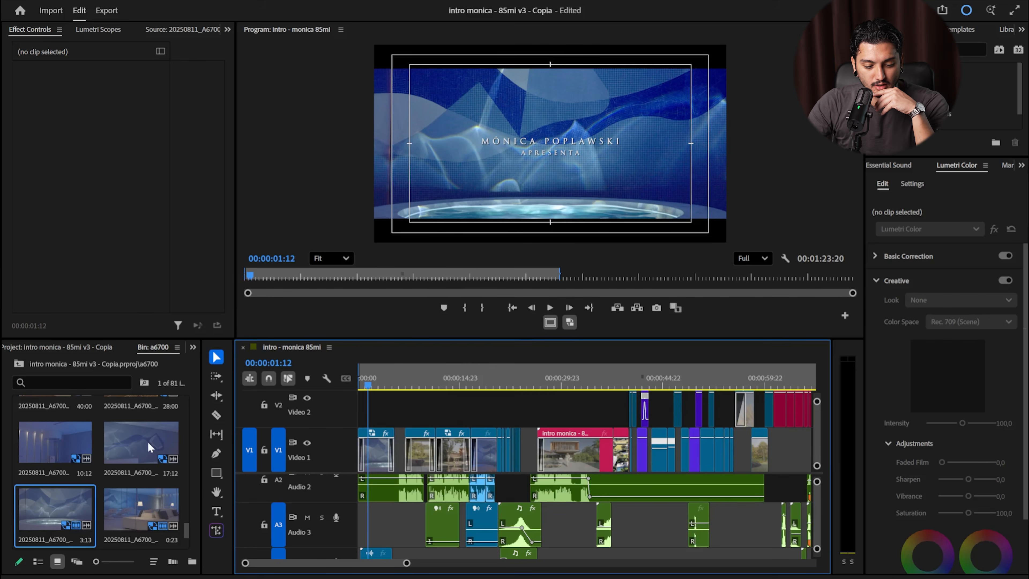
Open the opening clip's ungraded footage in a widened Source Monitor and scrub through the take to compare it with the graded version.
left_click(372, 453)
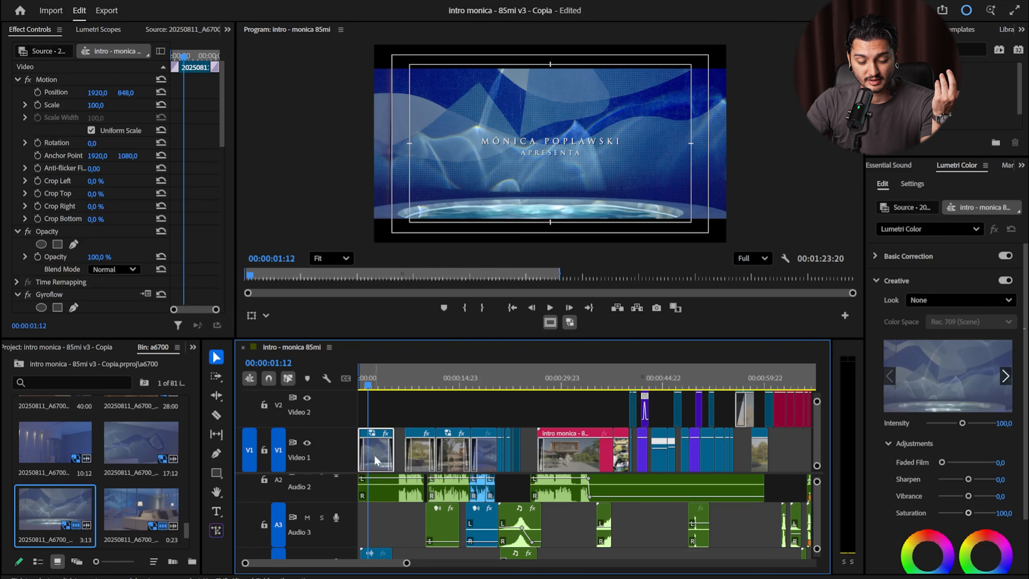
double_click(57, 523)
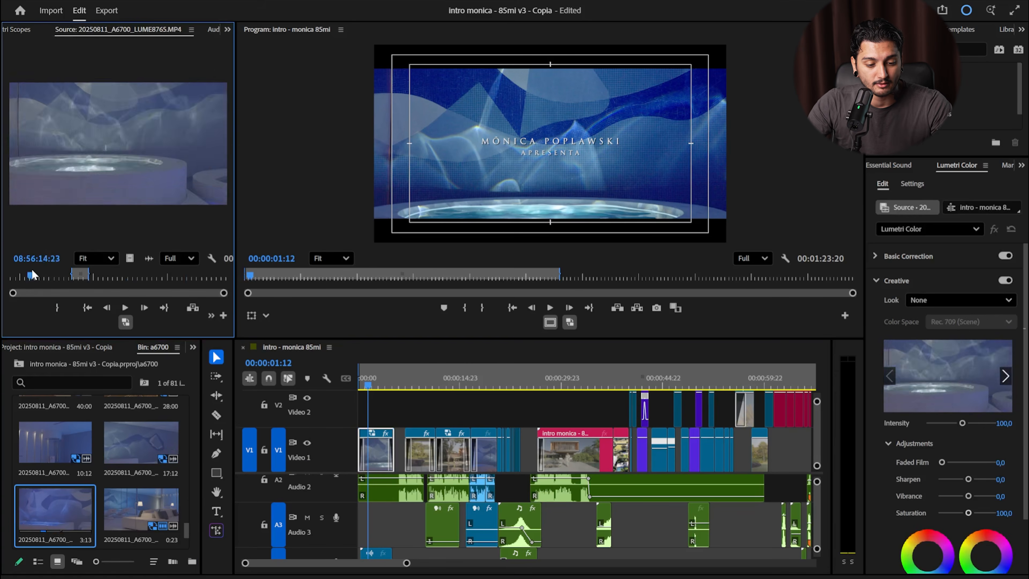
left_click_drag(235, 224, 461, 224)
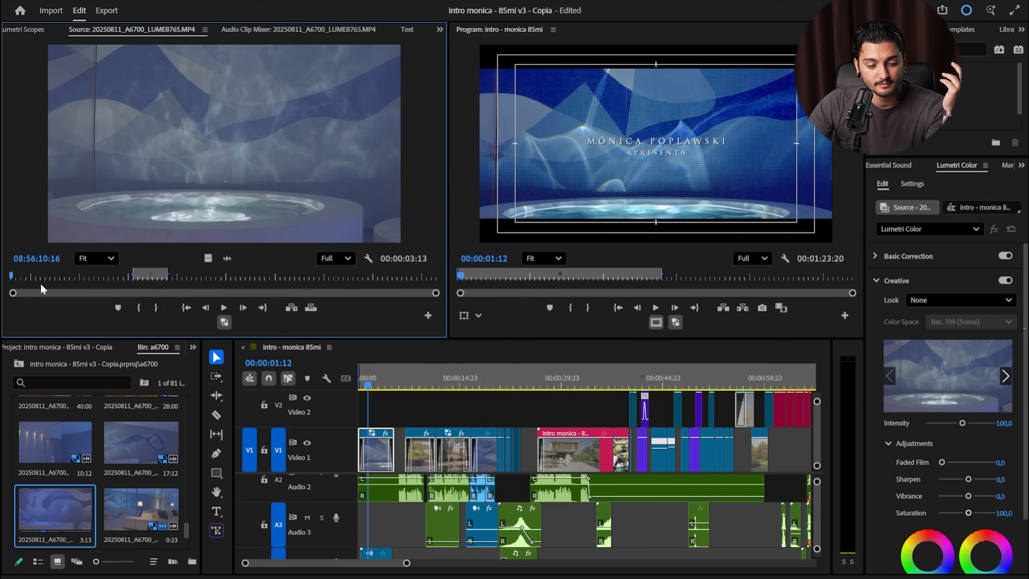
left_click(40, 278)
left_click_drag(61, 442, 146, 442)
left_click_drag(407, 448, 506, 414)
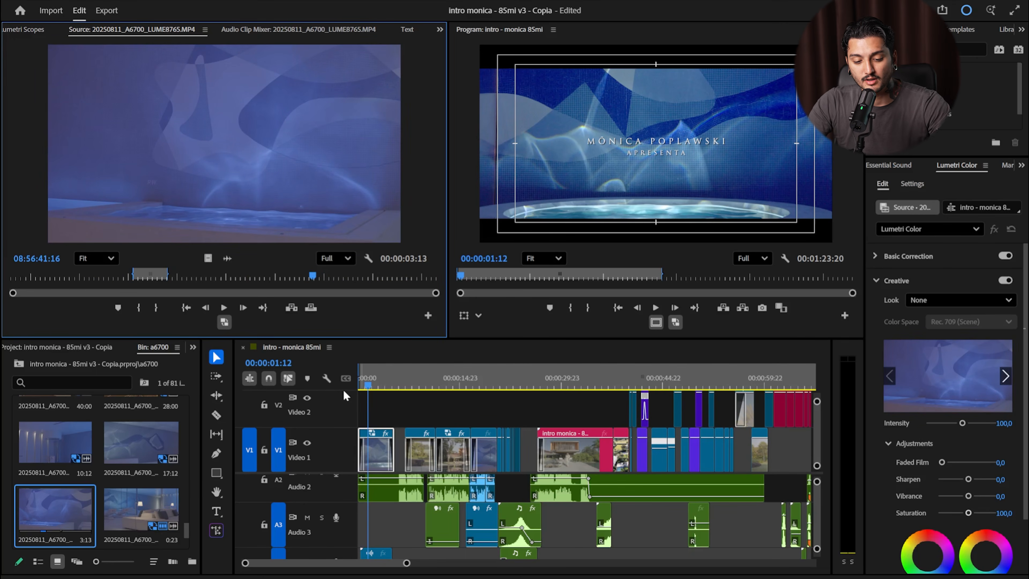
Narrow the Source Monitor, play the opening title from the start of the sequence, and enlarge the Program Monitor.
left_click_drag(449, 252, 265, 251)
scroll(817, 426, "up", 5)
scroll(816, 425, "down", 3)
left_click(385, 379)
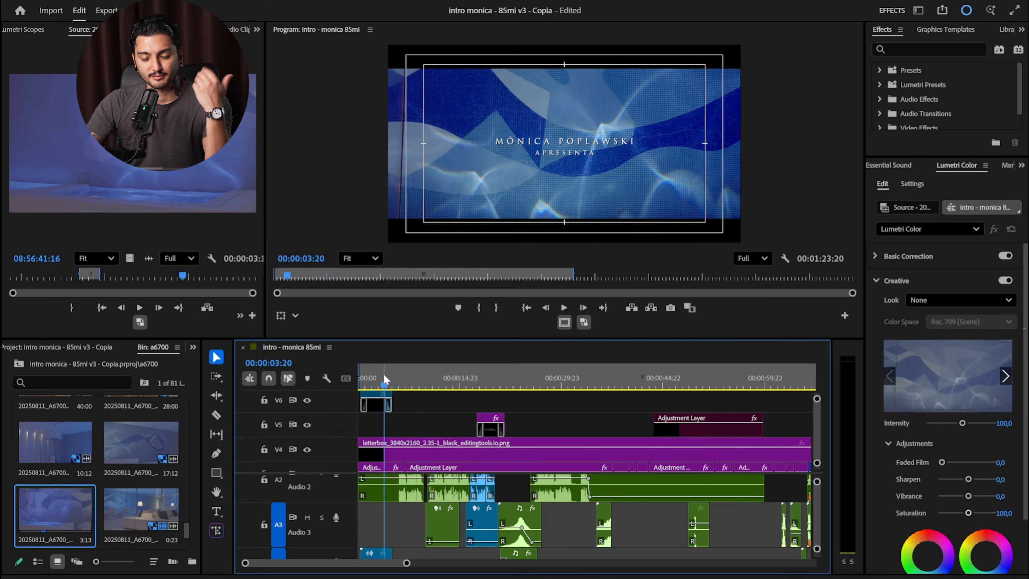
left_click_drag(393, 376, 348, 383)
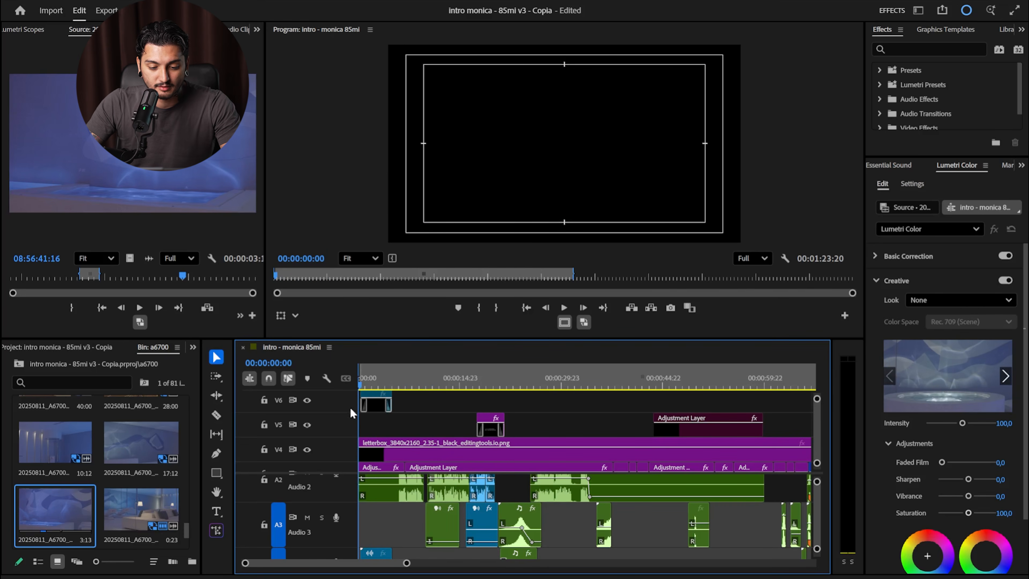
key("space")
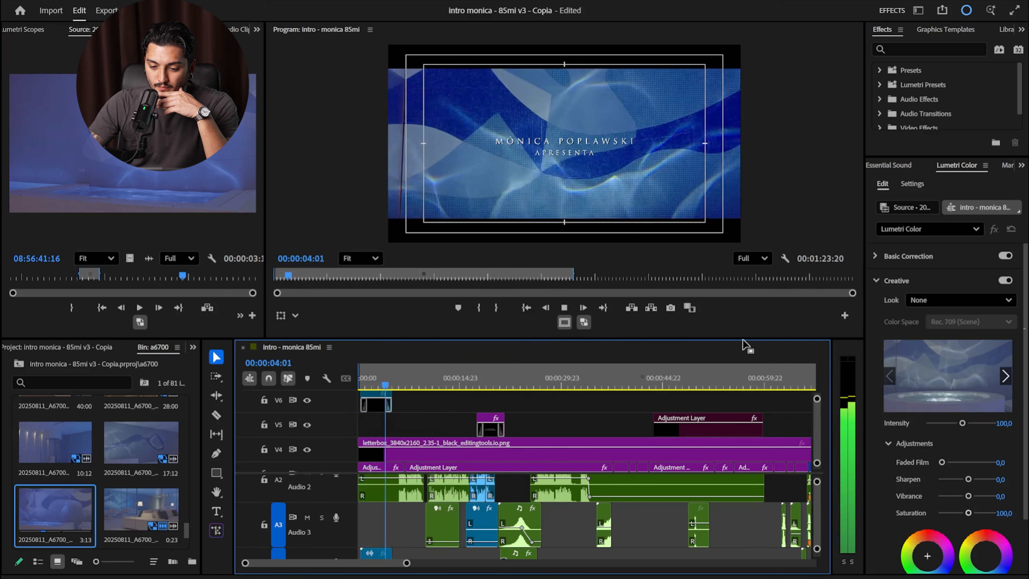
left_click_drag(740, 340, 729, 381)
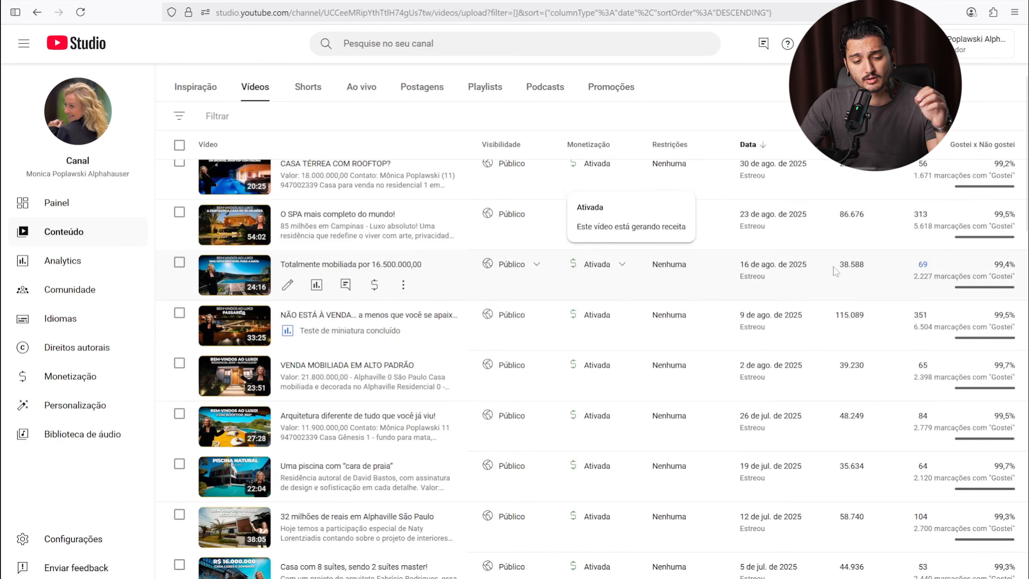
Switch to YouTube Studio and examine the view counts of the channel's recent videos.
mouse_move(939, 386)
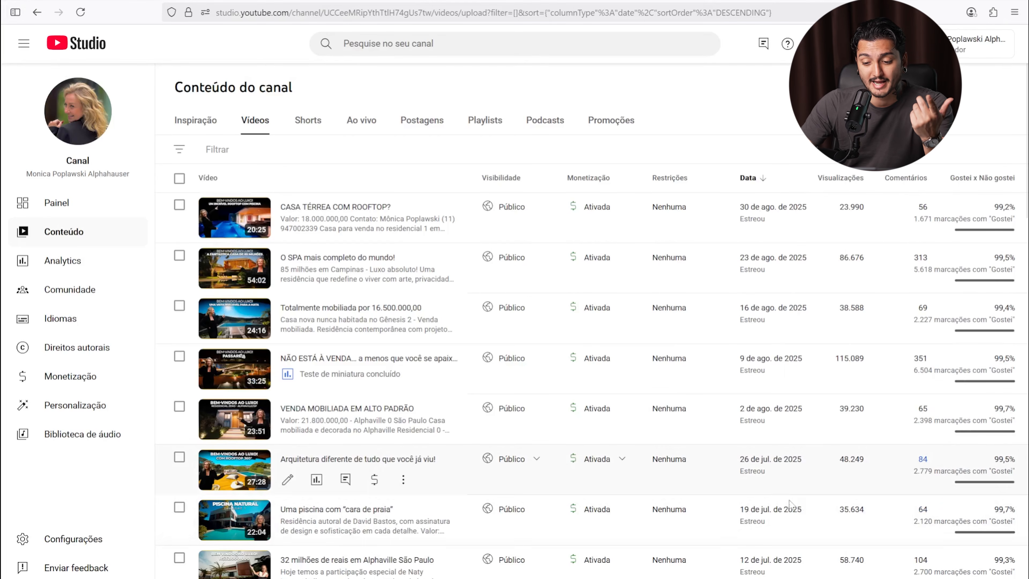
scroll(780, 490, "down", 2)
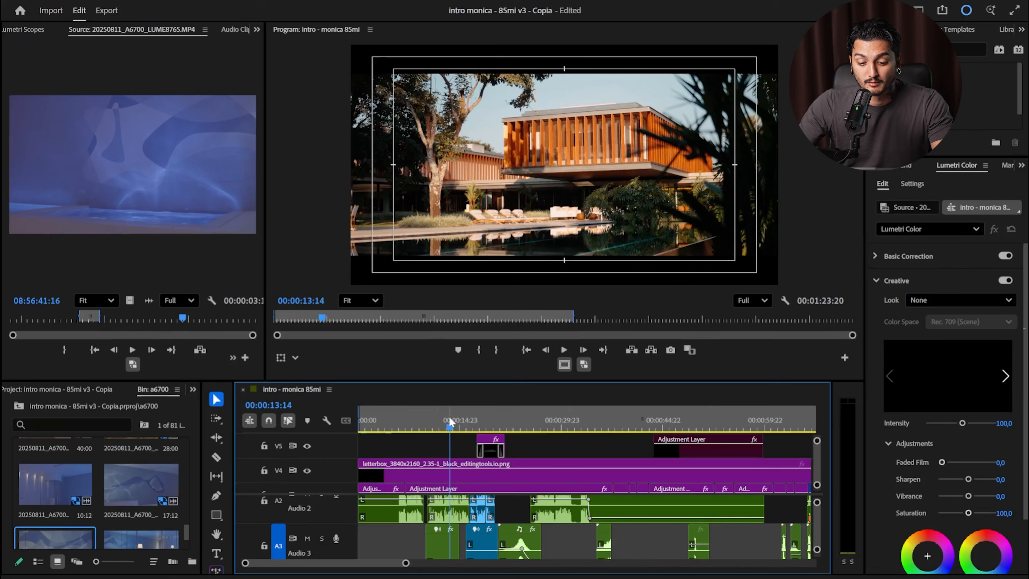
Return to Premiere Pro and play the sequence through the spa title to the cut to black, checking its Video 1 clips.
mouse_move(449, 416)
left_mouse_down()
mouse_move(436, 413)
mouse_move(454, 419)
left_mouse_up()
key("space")
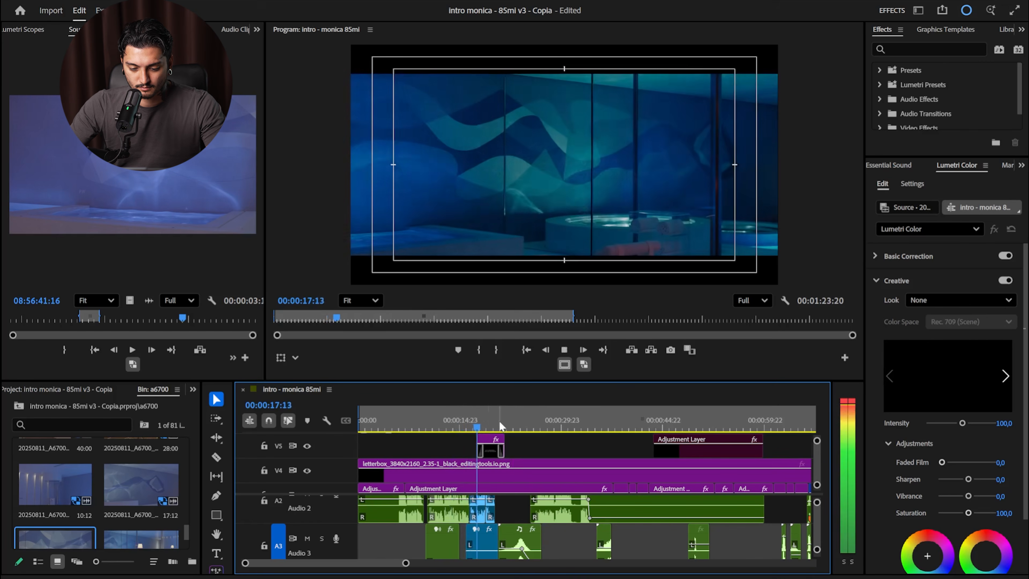
left_click_drag(816, 471, 818, 481)
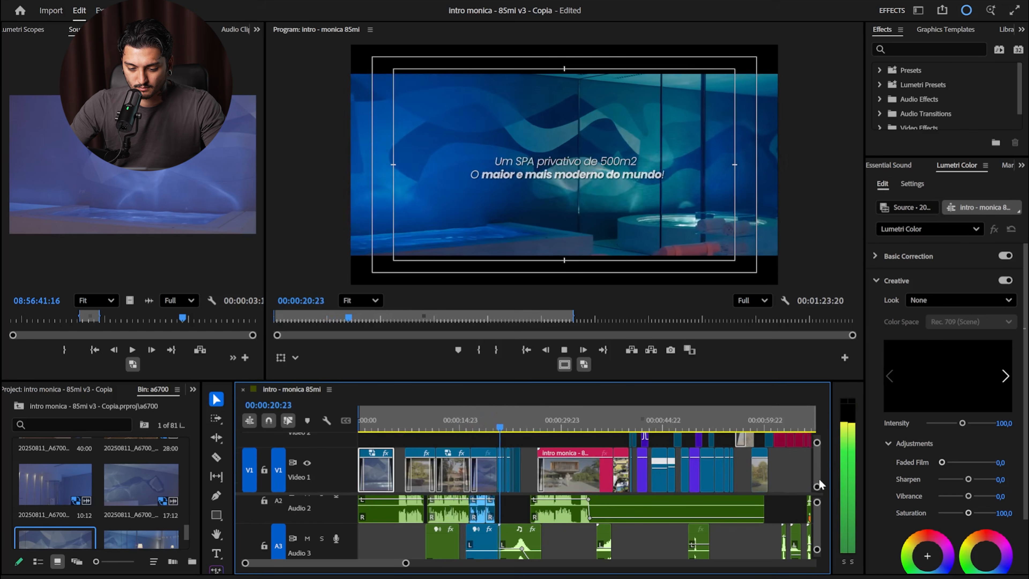
key("equal")
key("equal")
left_click(571, 417)
key("space")
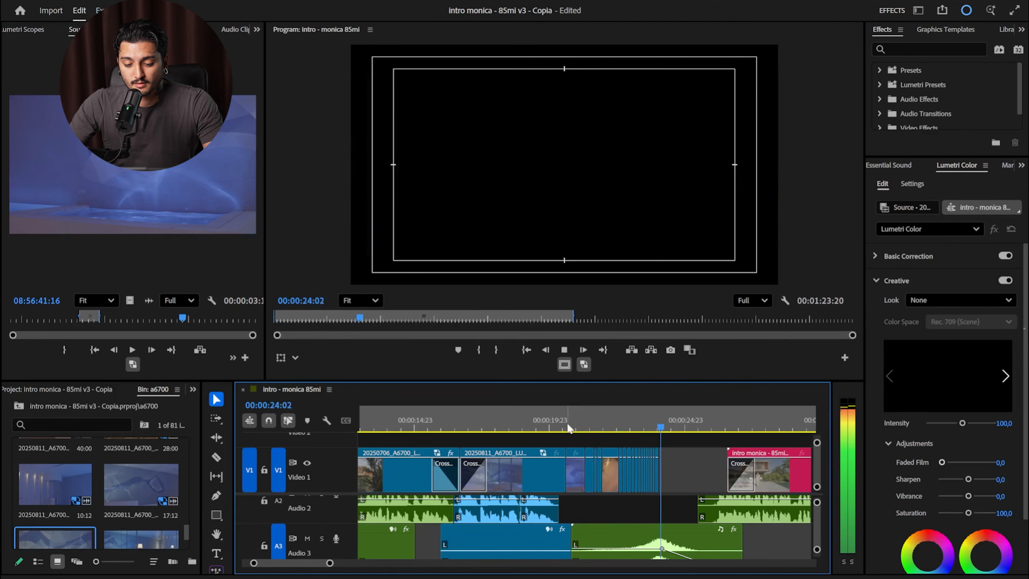
key("space")
Enlarge the timeline and play the rapid cuts on Video 1 between about 00:00:20:16 and 00:00:24:00.
left_click_drag(795, 382, 795, 289)
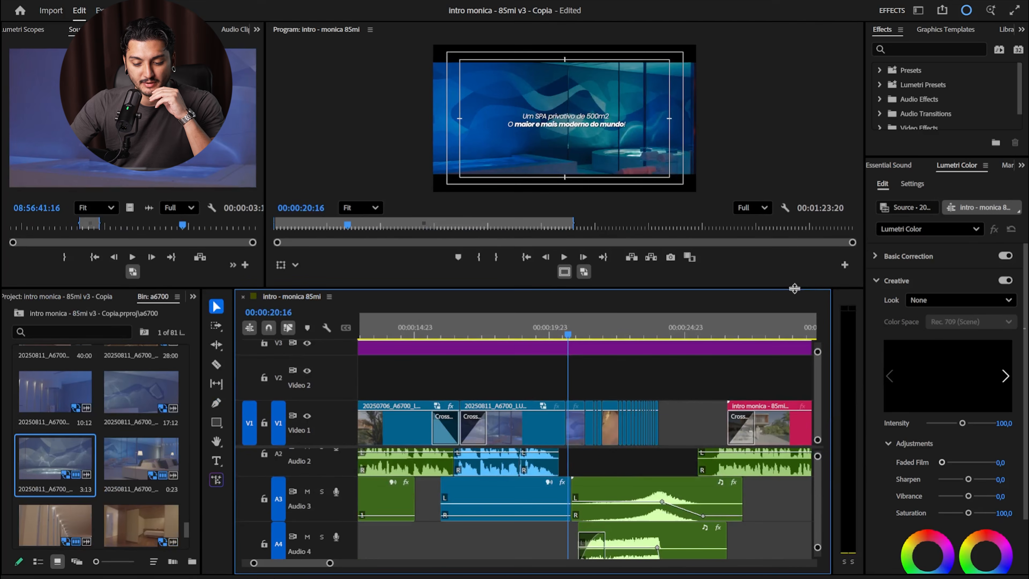
key("equal")
key("equal")
scroll(599, 456, "down", 3)
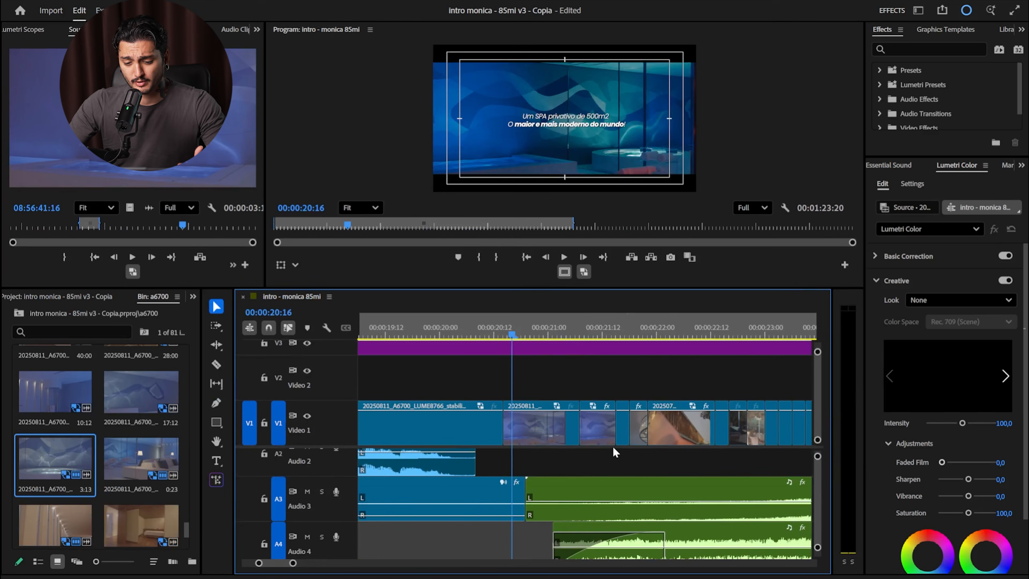
scroll(553, 411, "down", 1)
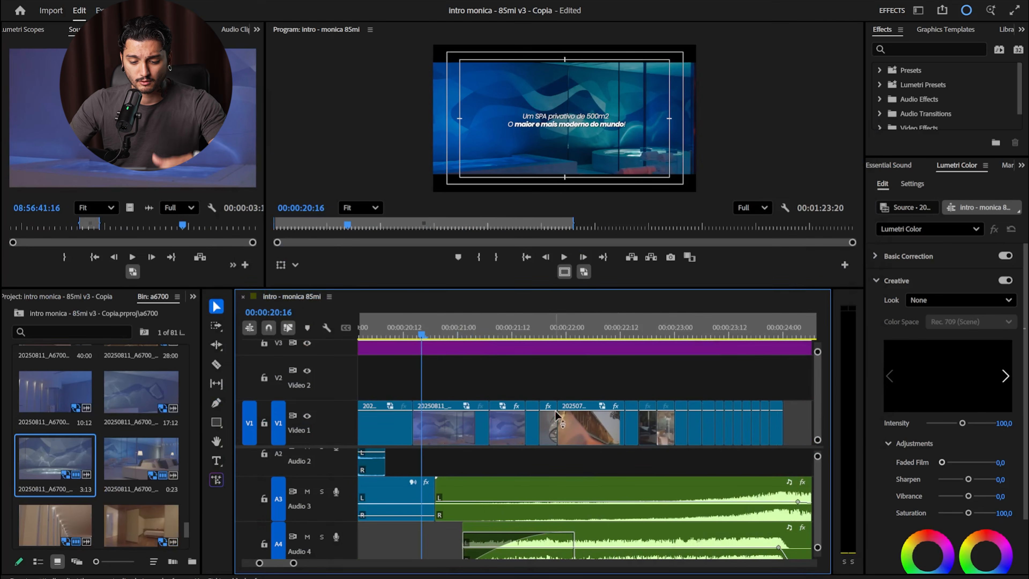
key("space")
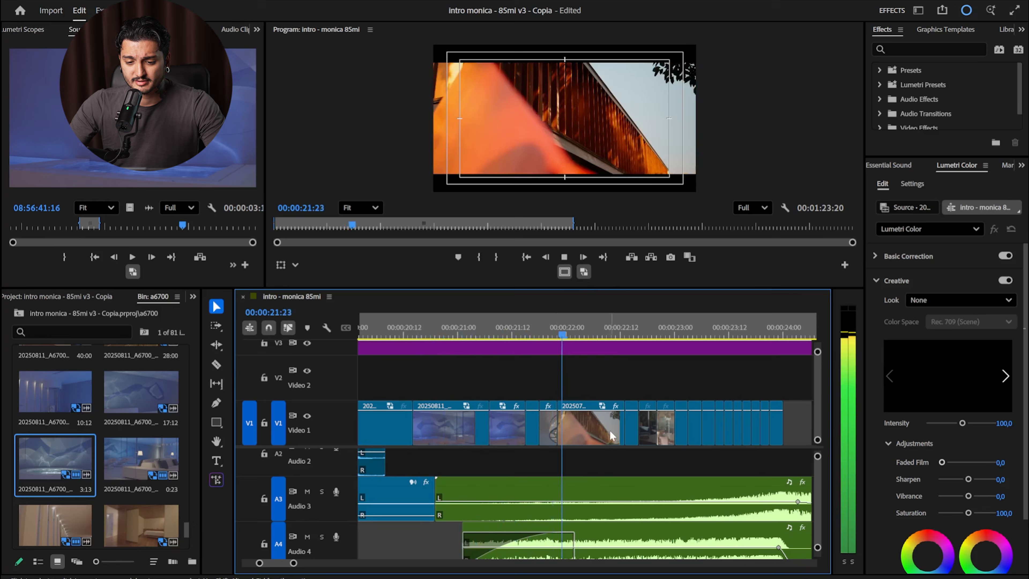
key("space")
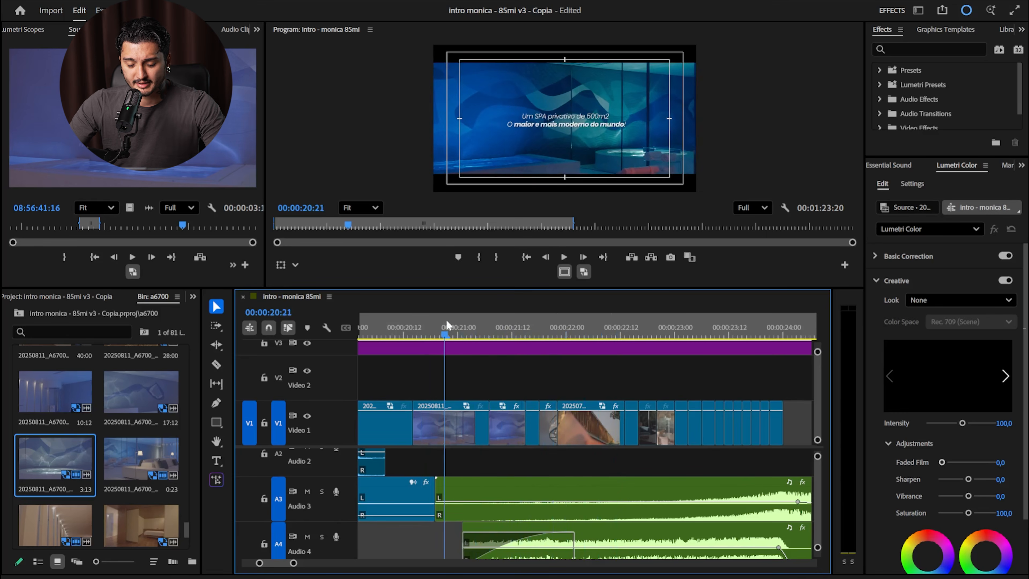
key("space")
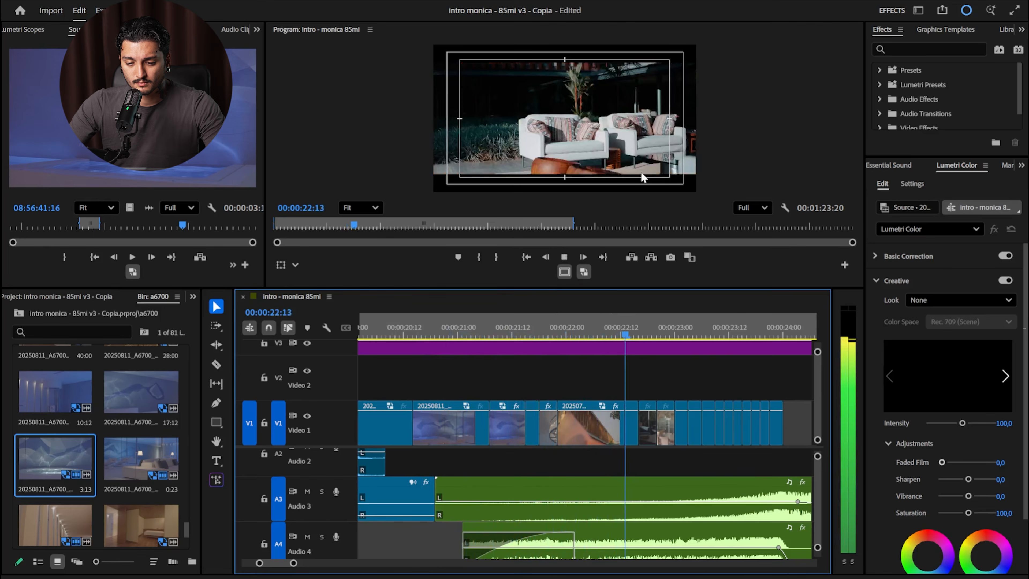
left_click(602, 329)
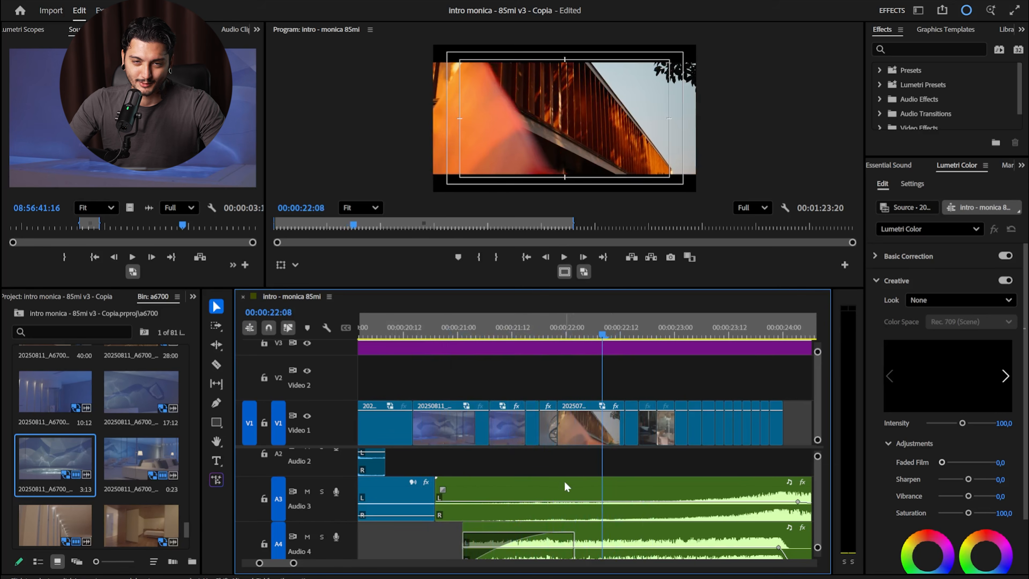
key("space")
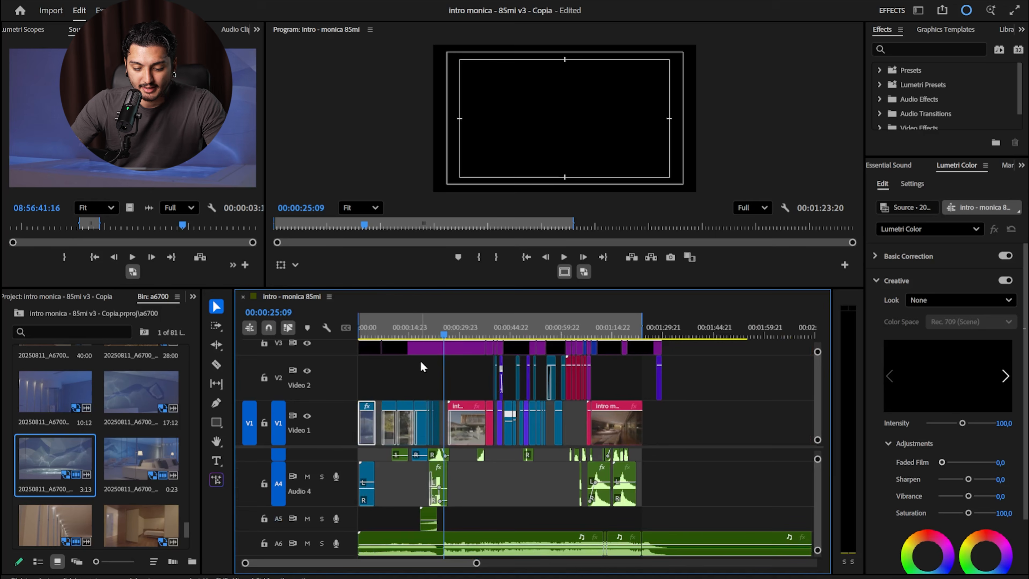
Solo the Audio 6 music track and listen to the music leading into the spa section.
key("Home")
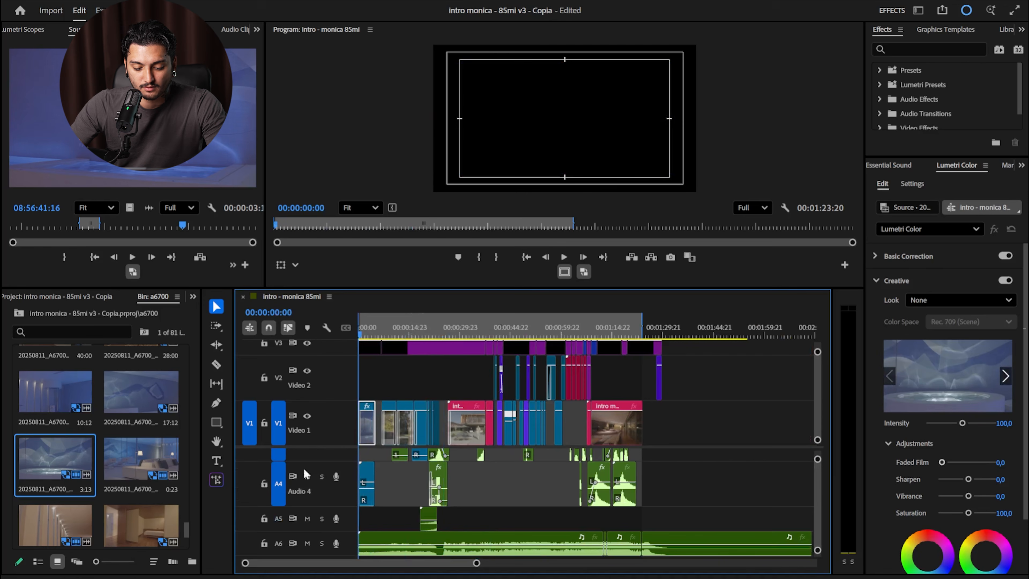
key("space")
left_click(411, 330)
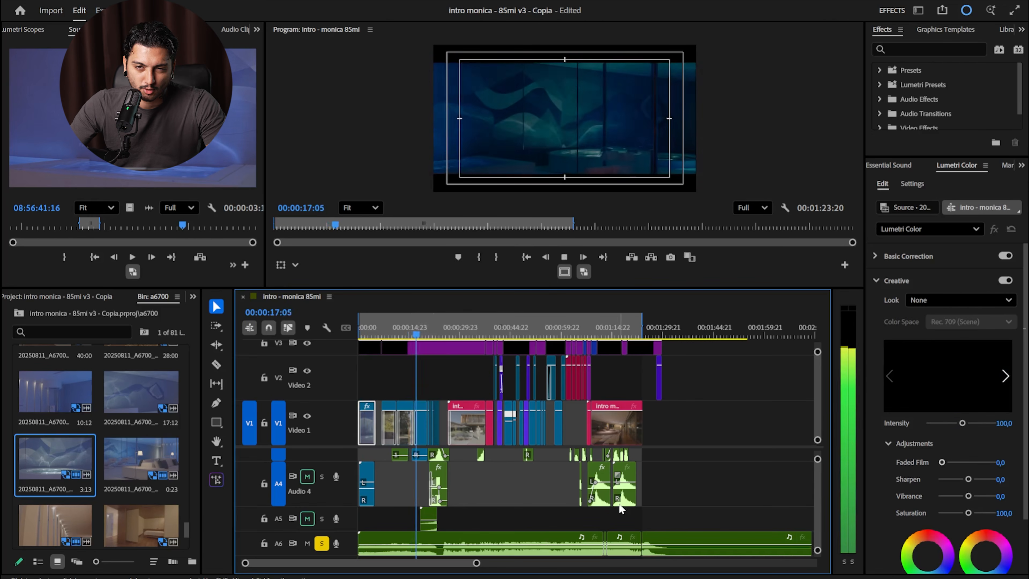
key("space")
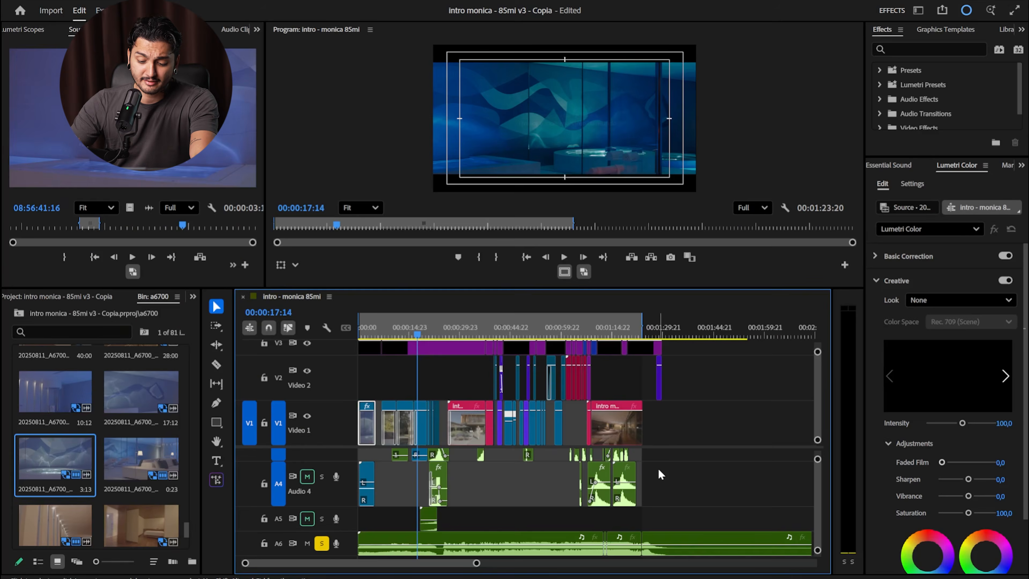
Take the Audio 6 music track off solo and mute it.
scroll(657, 468, "down", 3)
left_click_drag(633, 521, 614, 504)
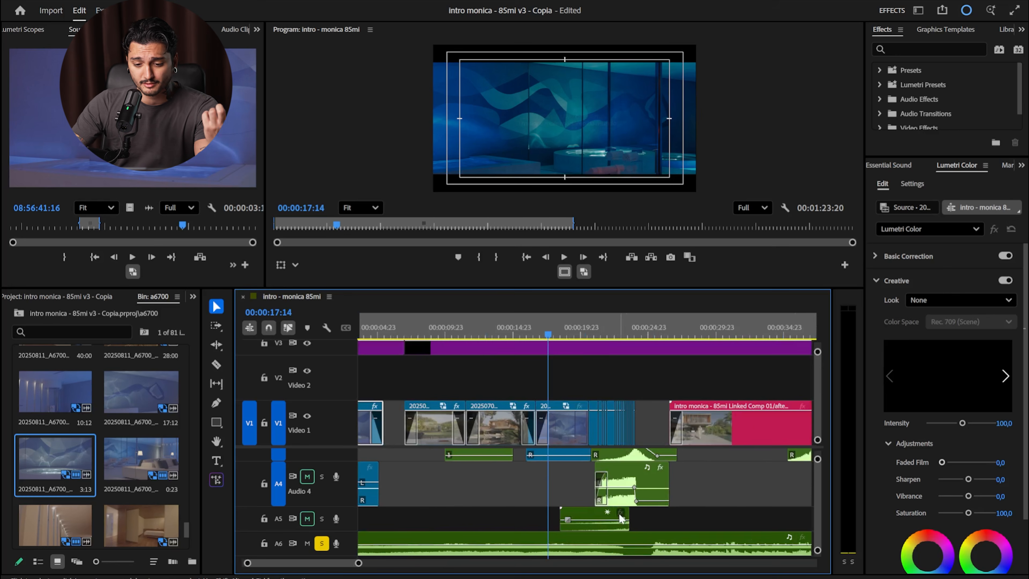
scroll(816, 487, "up", 2)
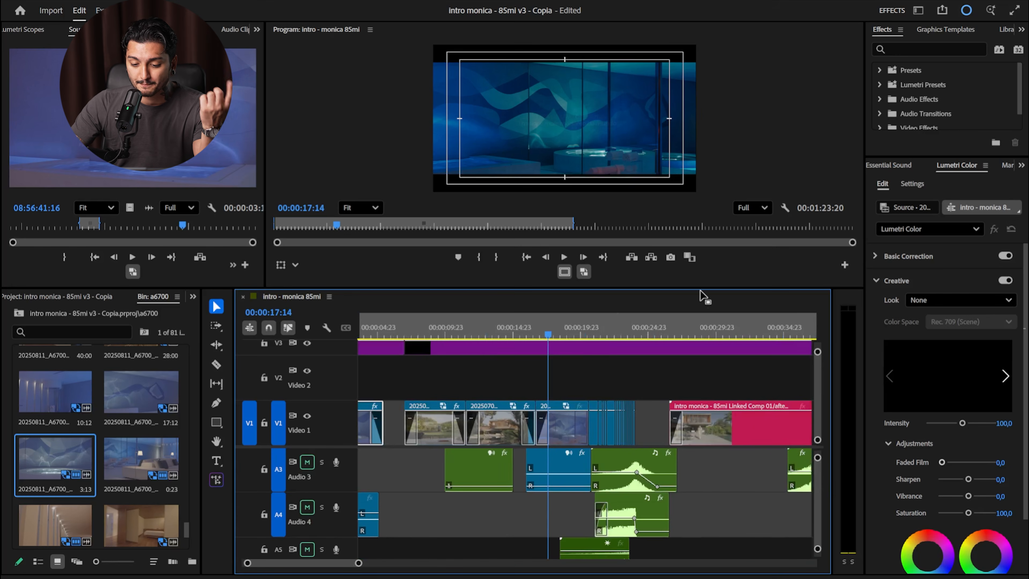
scroll(822, 470, "down", 3)
left_click(321, 482)
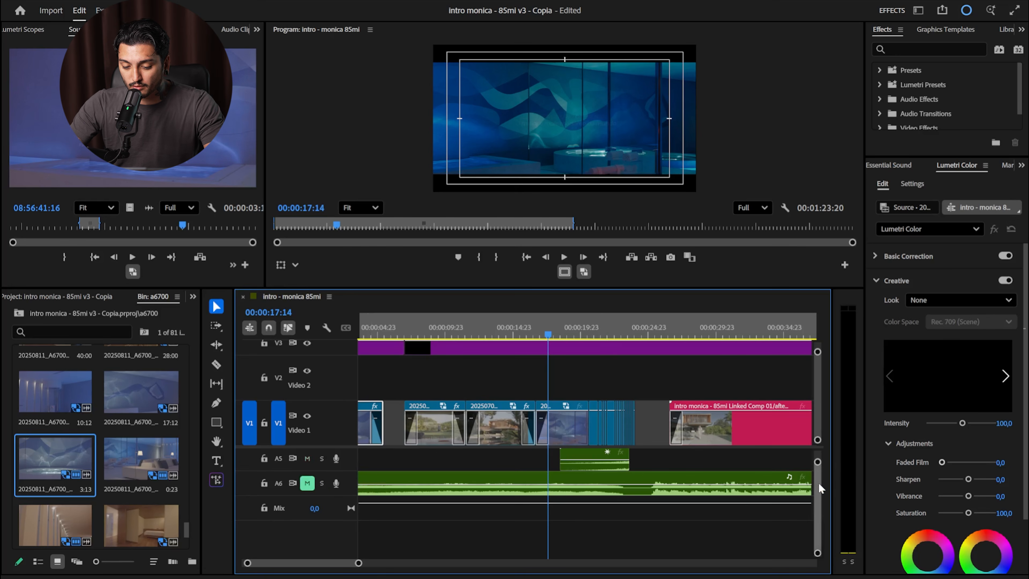
Play from 00:00:17:14 through the cut to black to hear the sound effects without the music.
scroll(818, 485, "up", 3)
key("space")
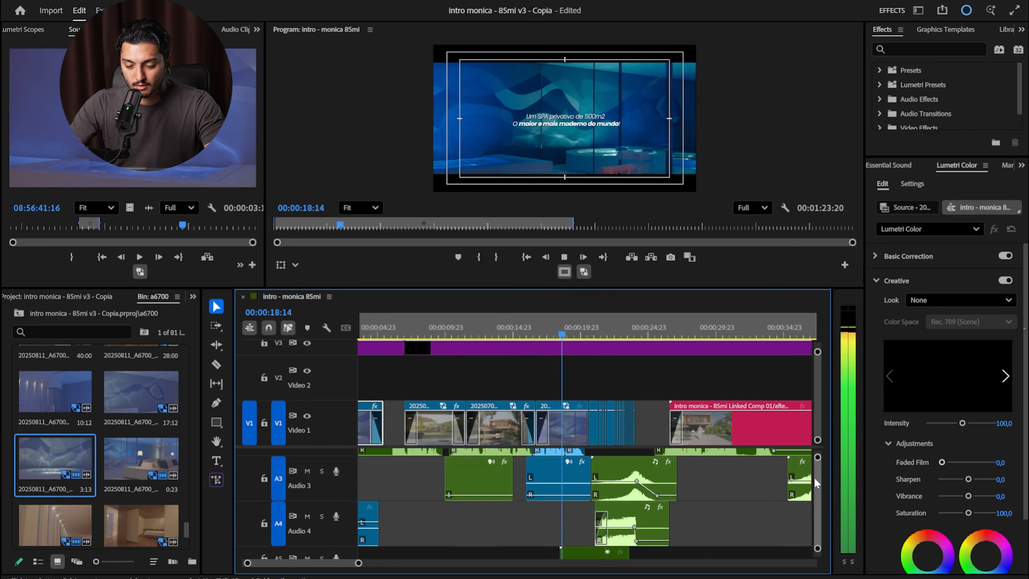
scroll(762, 503, "down", 2)
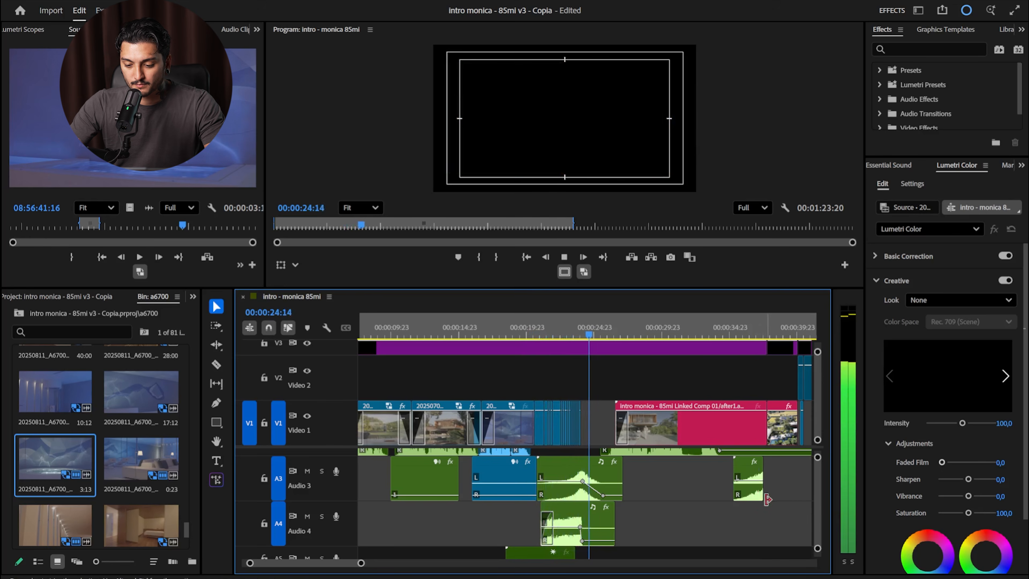
key("space")
Collapse the audio track heights, solo Audio 3, and listen to its sound effect around the cut to black.
double_click(818, 469)
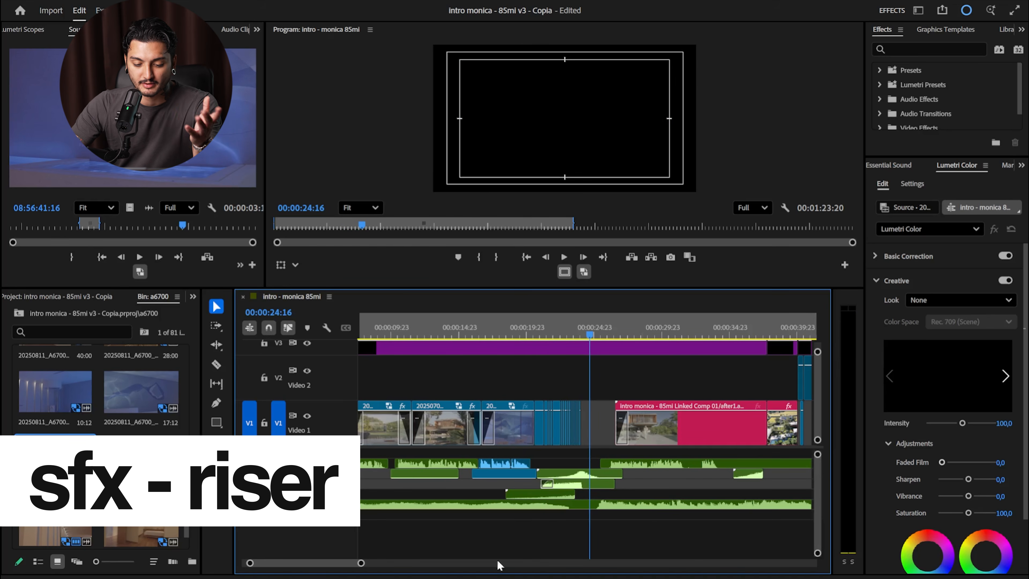
scroll(476, 529, "up", 3)
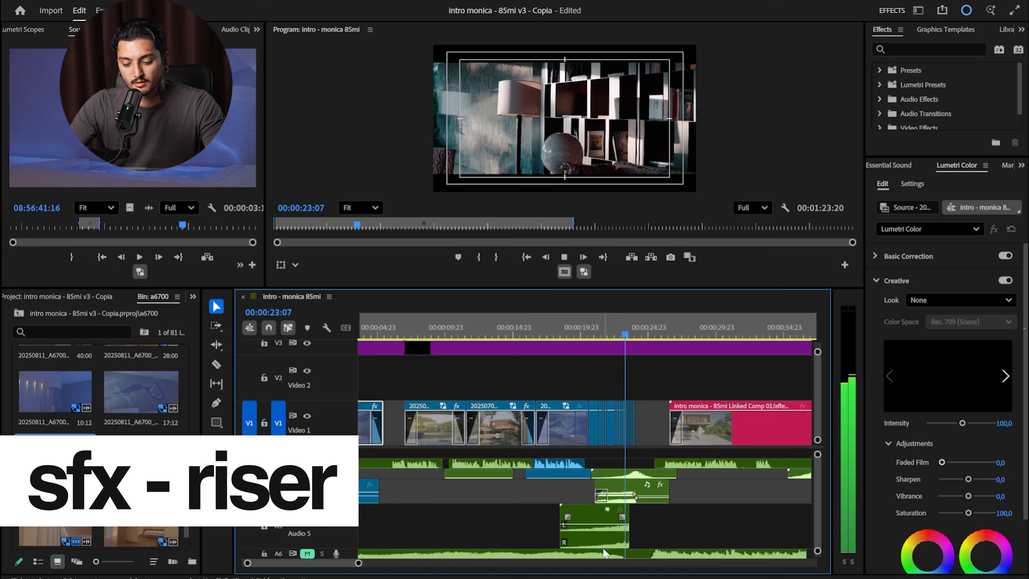
left_click(323, 472)
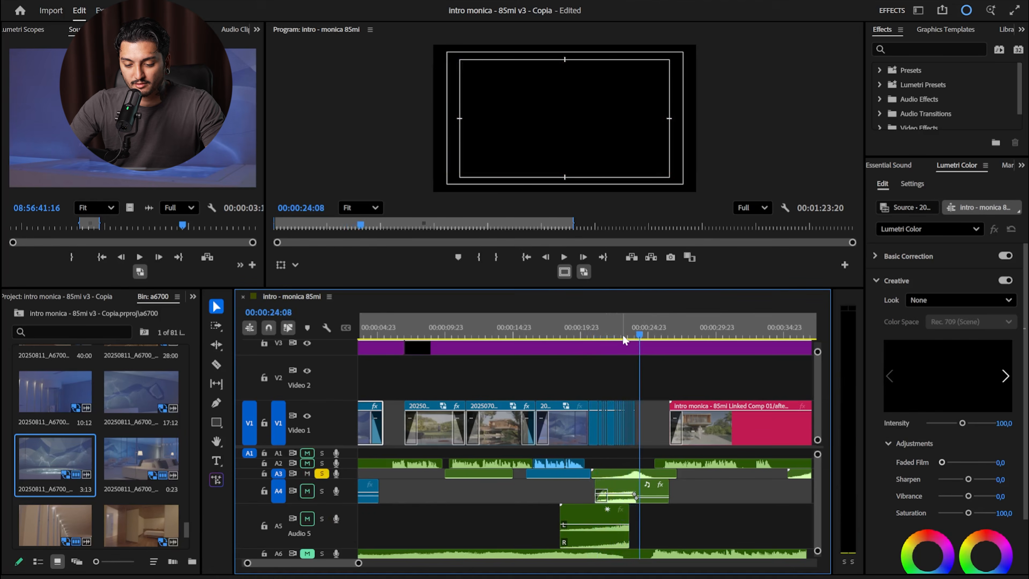
key("space")
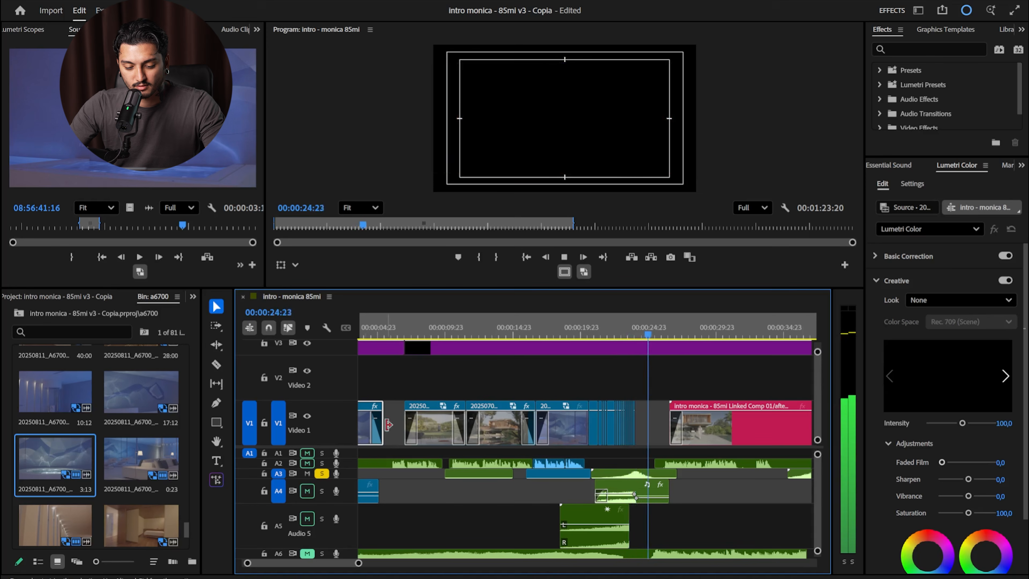
key("space")
Solo Audio 4 instead of Audio 3 and listen to its sound effect under the rapid cuts.
left_click(604, 332)
key("space")
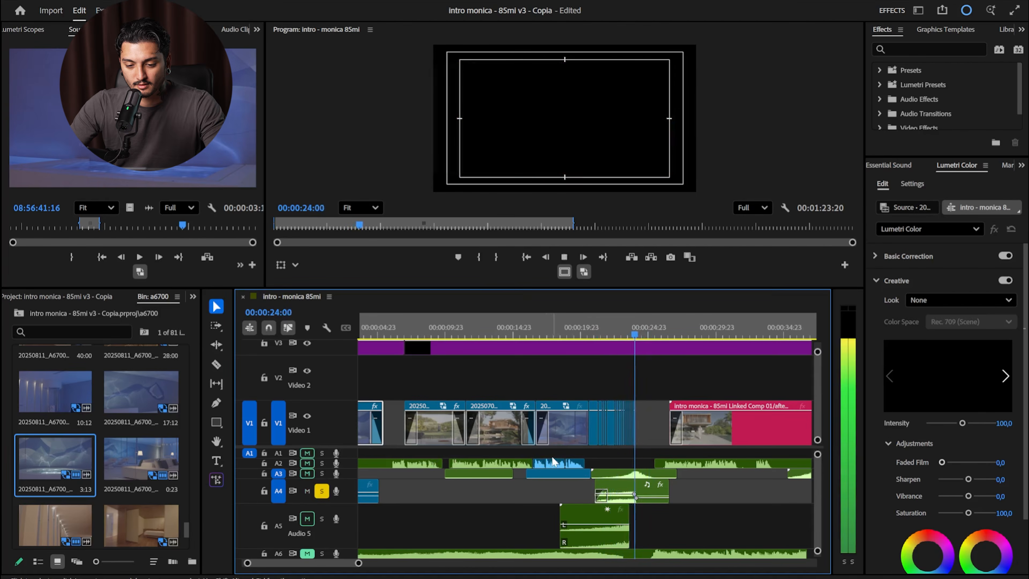
key("space")
left_click(322, 490)
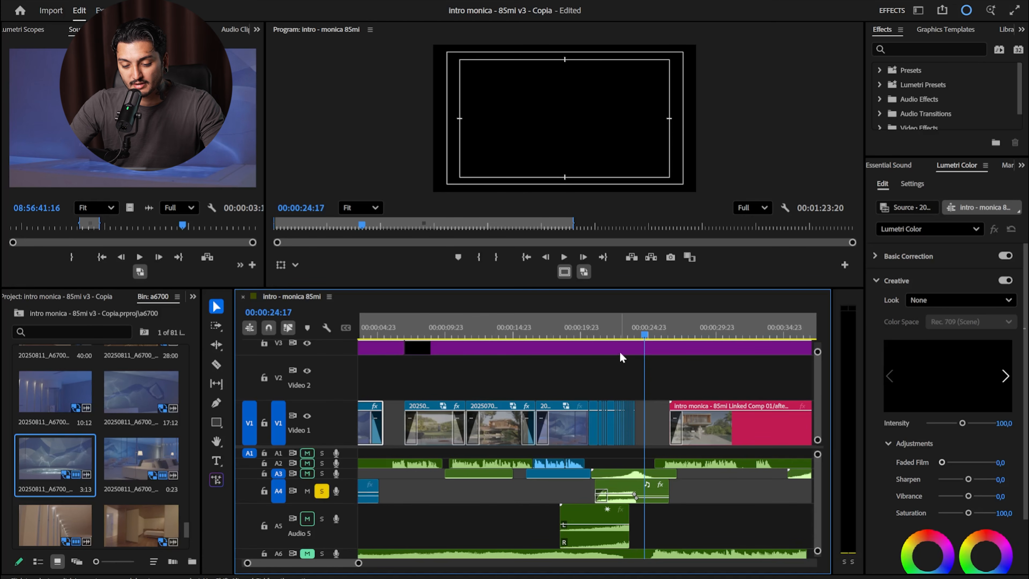
Replay the soloed Audio 4 impact sound from 00:00:22:16 through the cut to black.
left_click(617, 332)
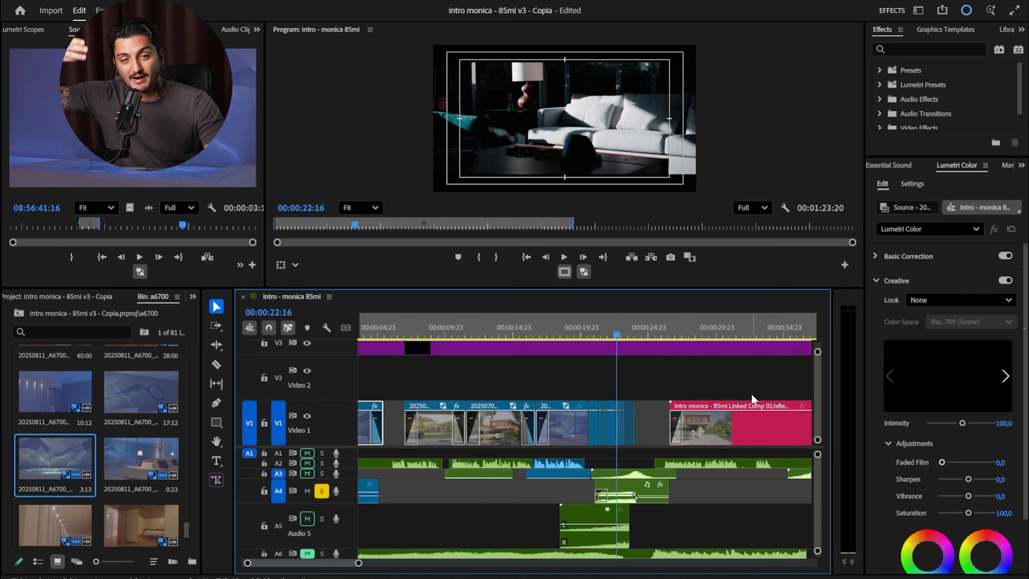
key("space")
key("space")
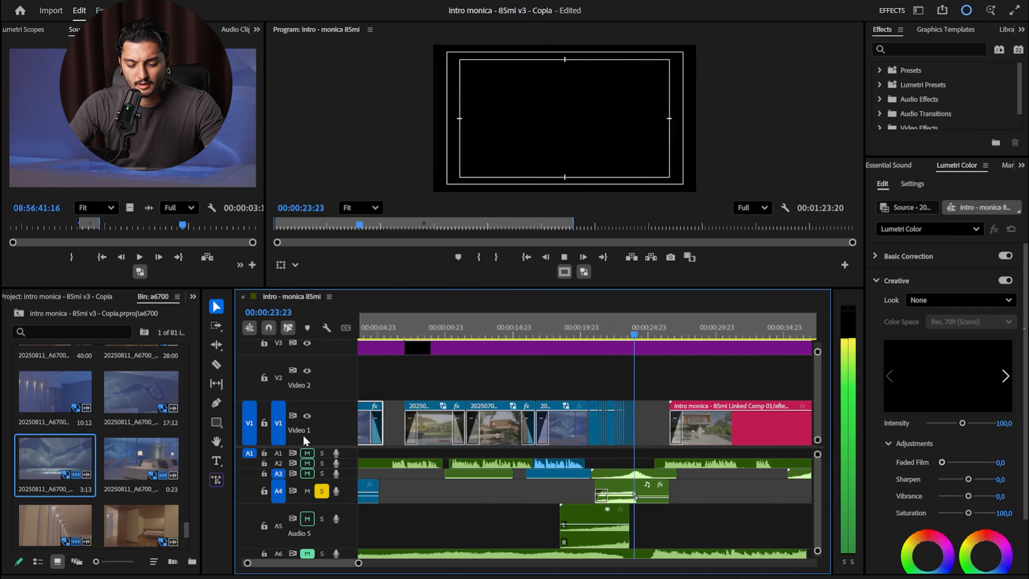
left_click(615, 324)
key("space")
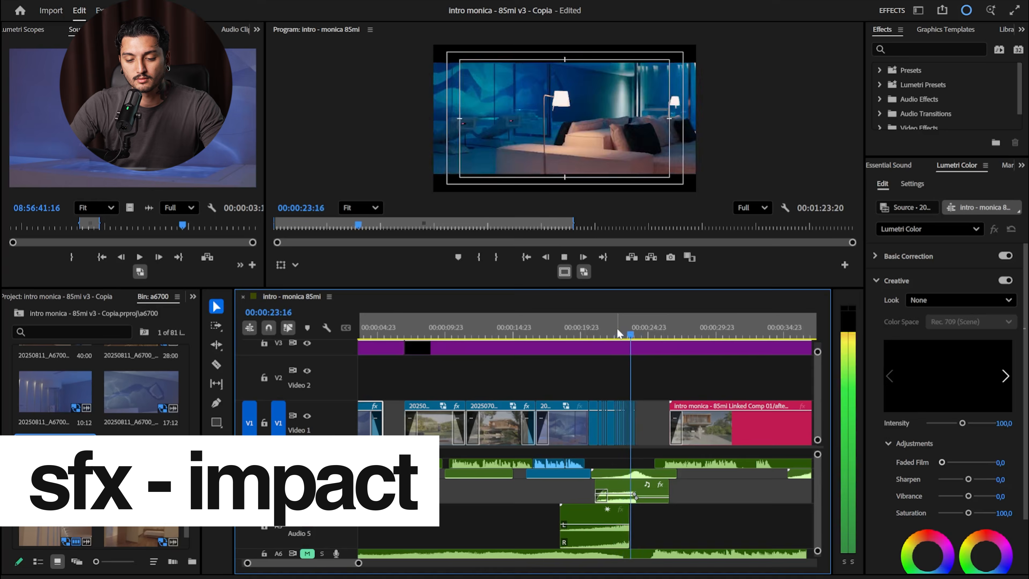
key("space")
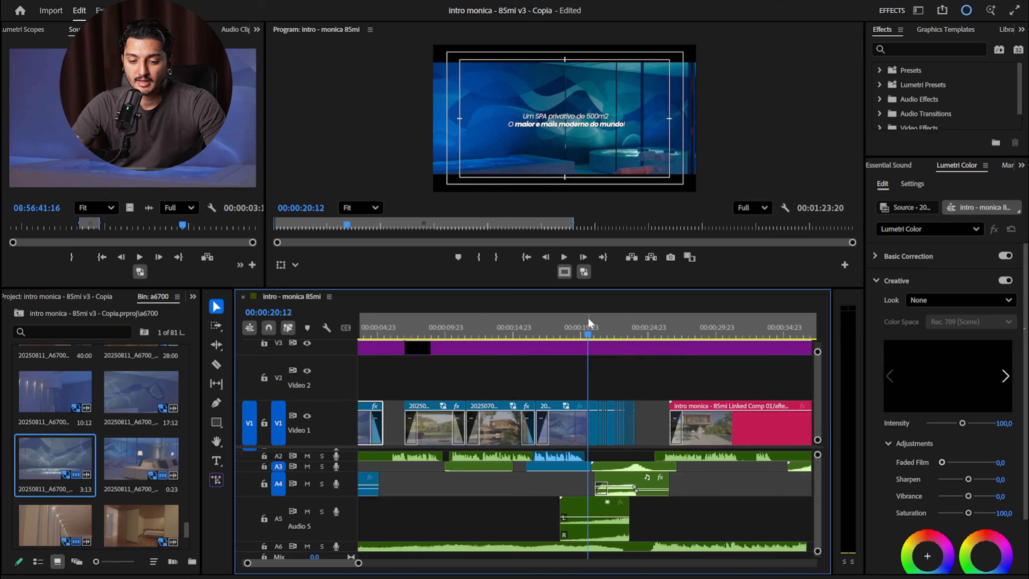
Play from 00:00:20:12 through the cut to black with all audio tracks active, and look over the rest of the timeline.
key("space")
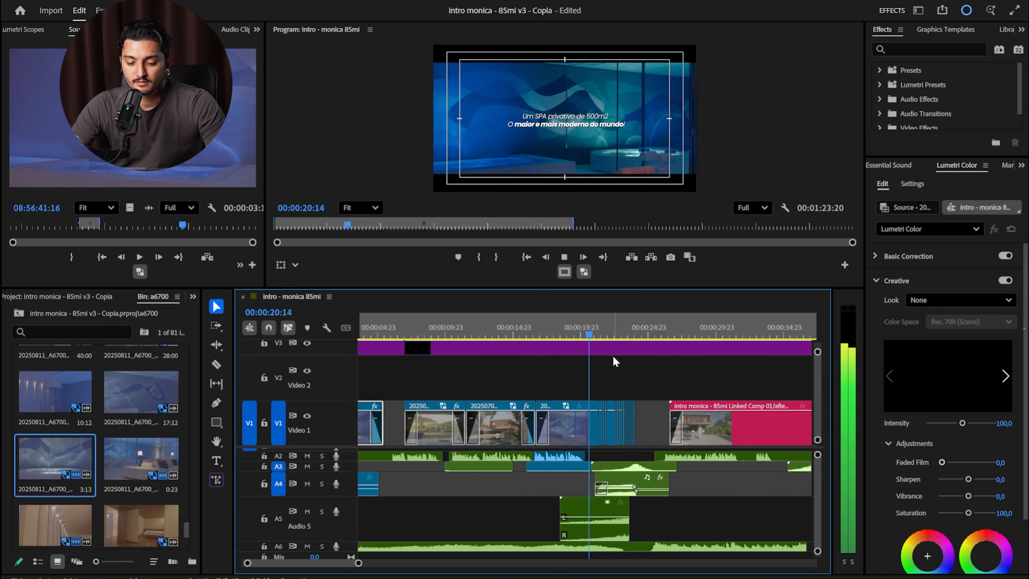
left_click(643, 334)
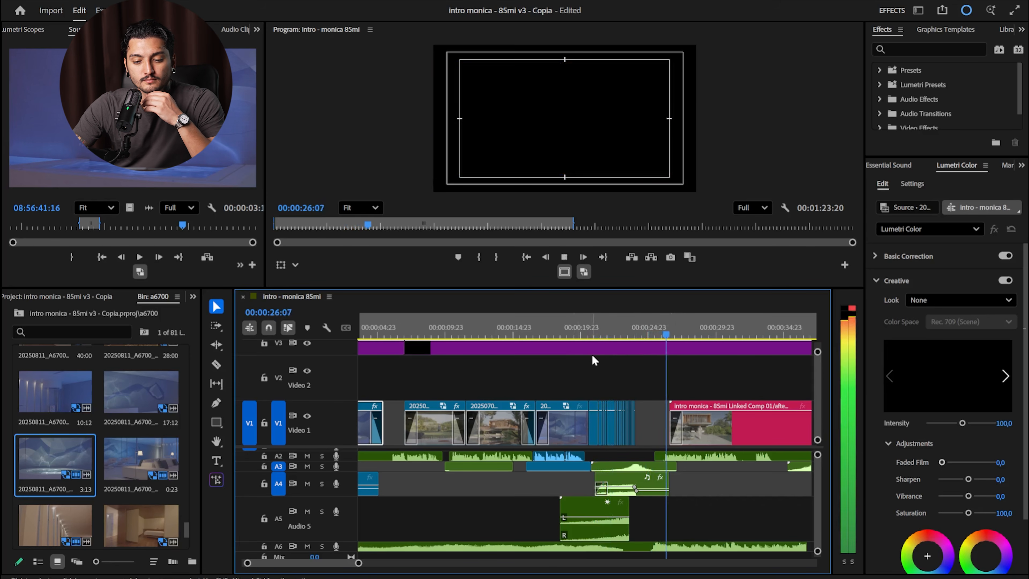
scroll(531, 466, "right", 2)
scroll(521, 479, "right", 4)
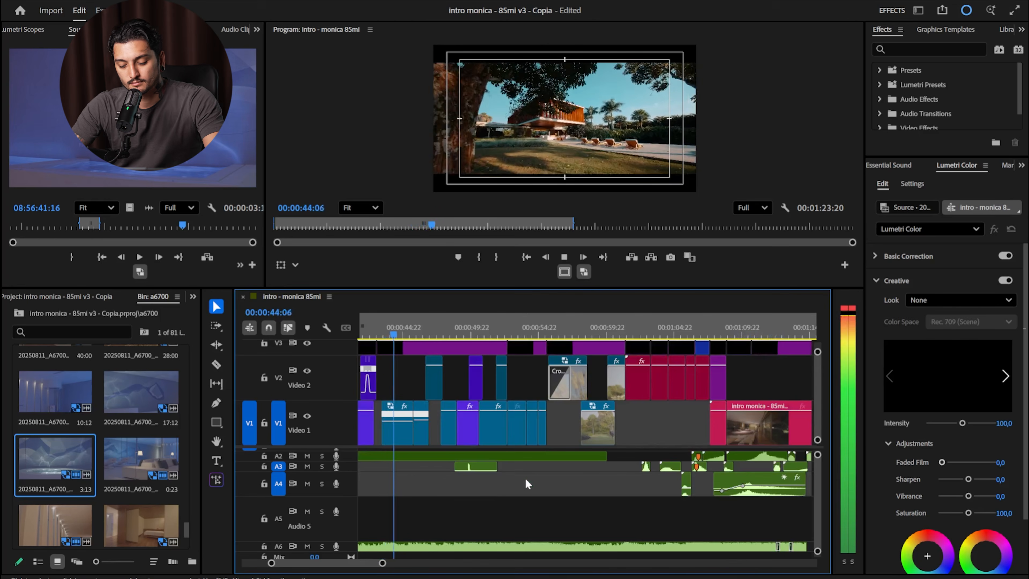
key("minus")
key("minus")
key("space")
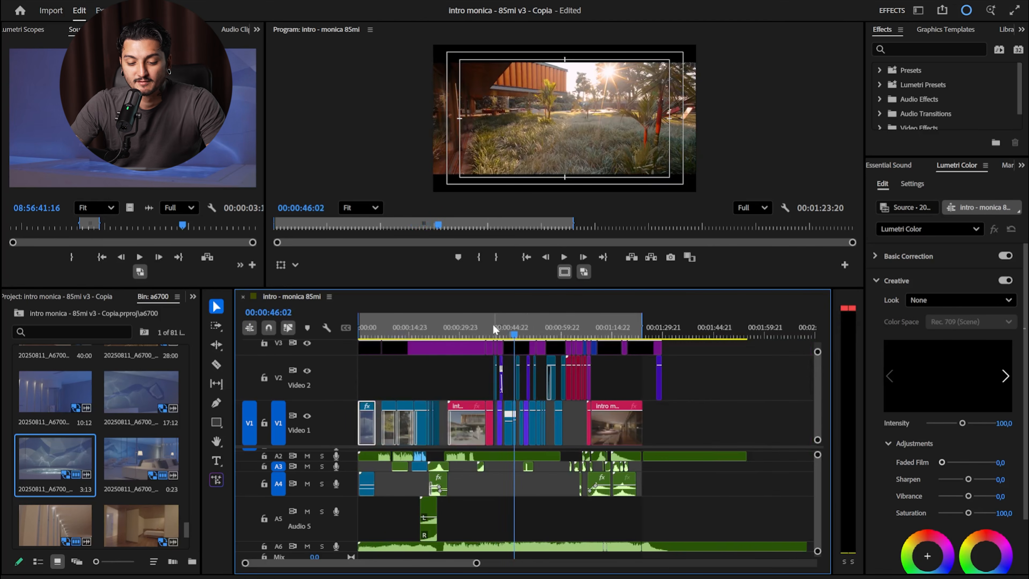
Return the playhead to the black gap at 00:00:24:15 and expand the audio tracks to examine where the voice audio starts.
left_click(485, 329)
left_click(445, 329)
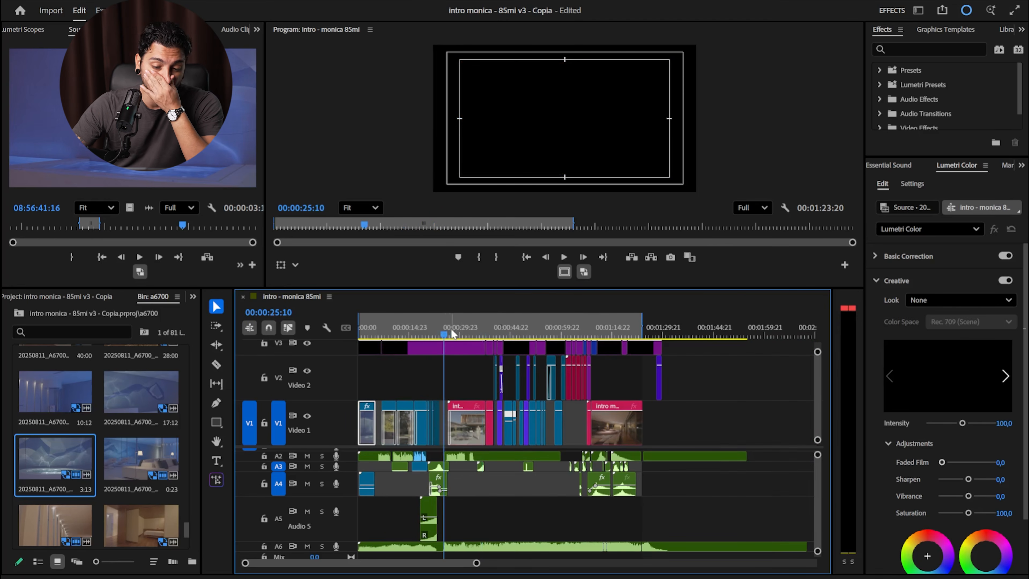
key("equal")
key("space")
left_click(512, 326)
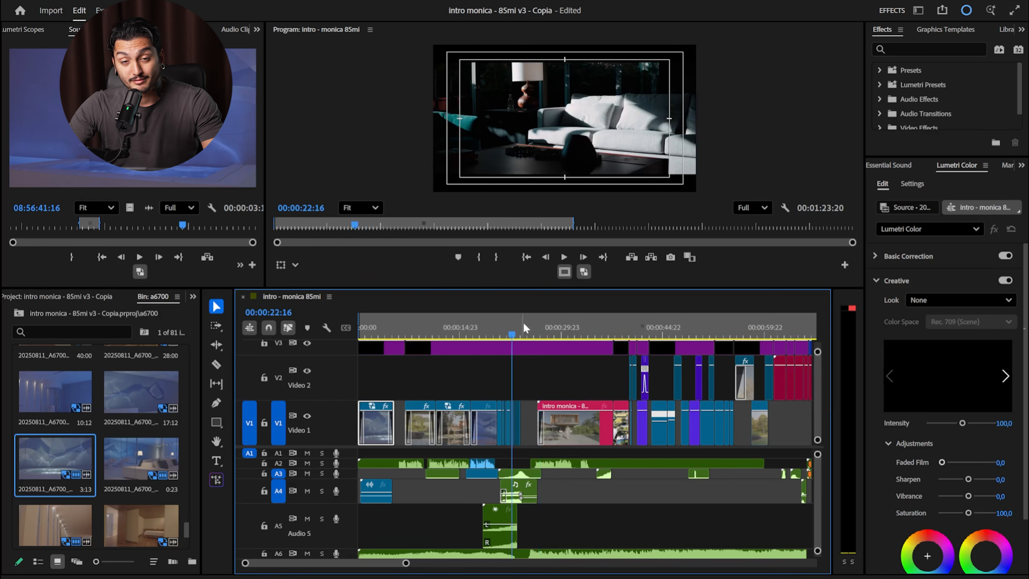
left_click(526, 327)
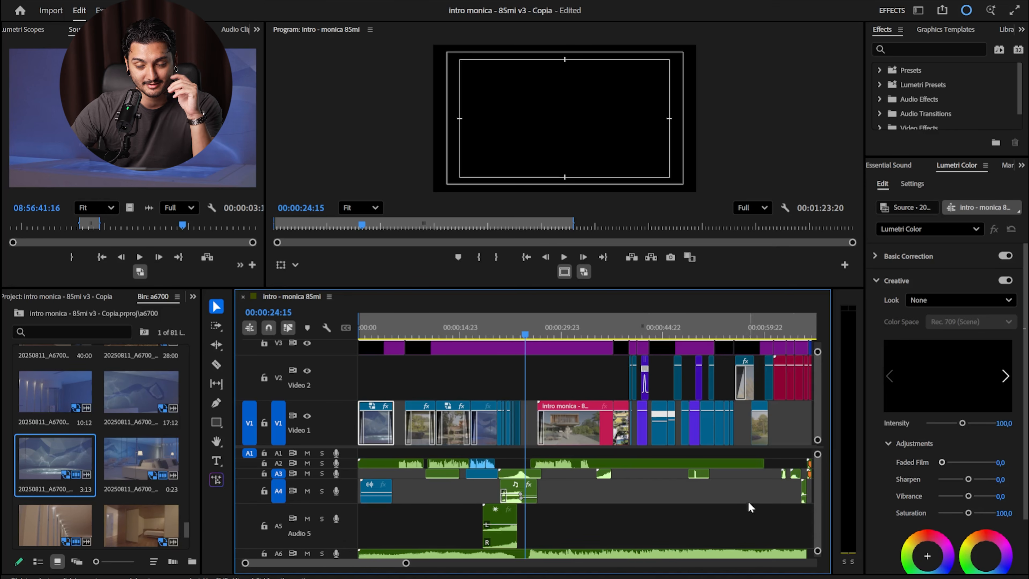
key("equal")
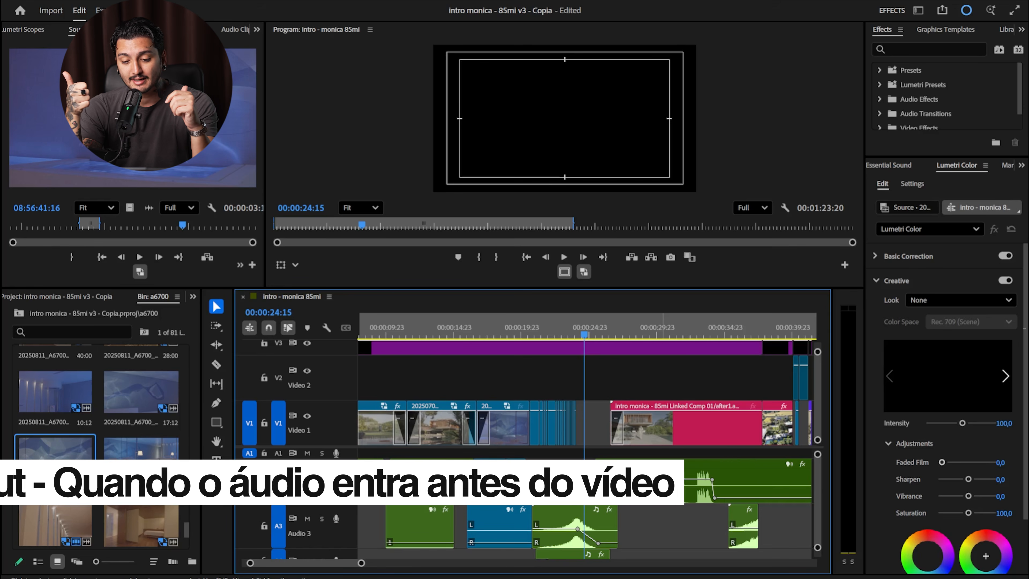
Play from the black gap into the following linked comp to hear how the audio enters before the picture.
key("space")
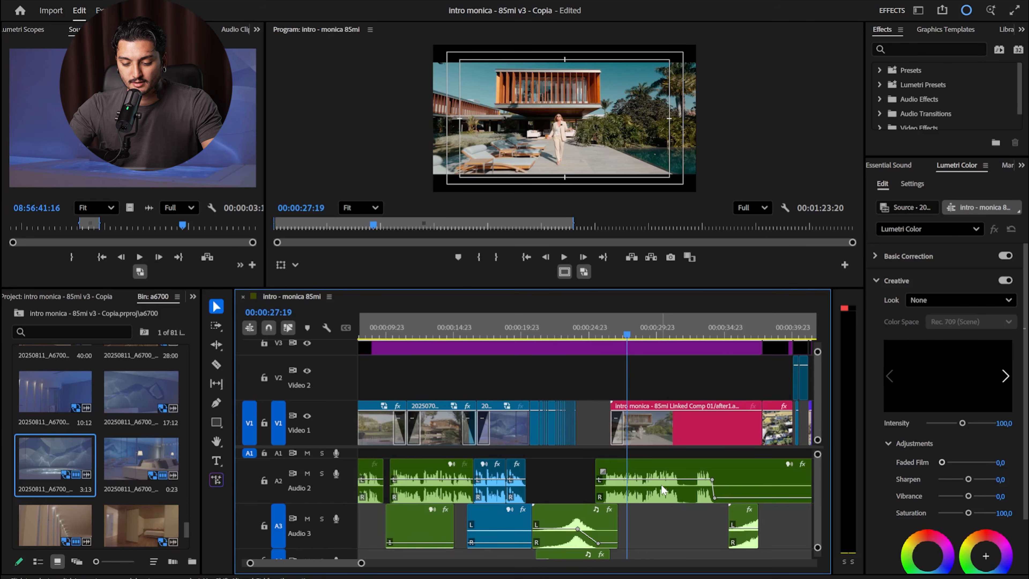
key("space")
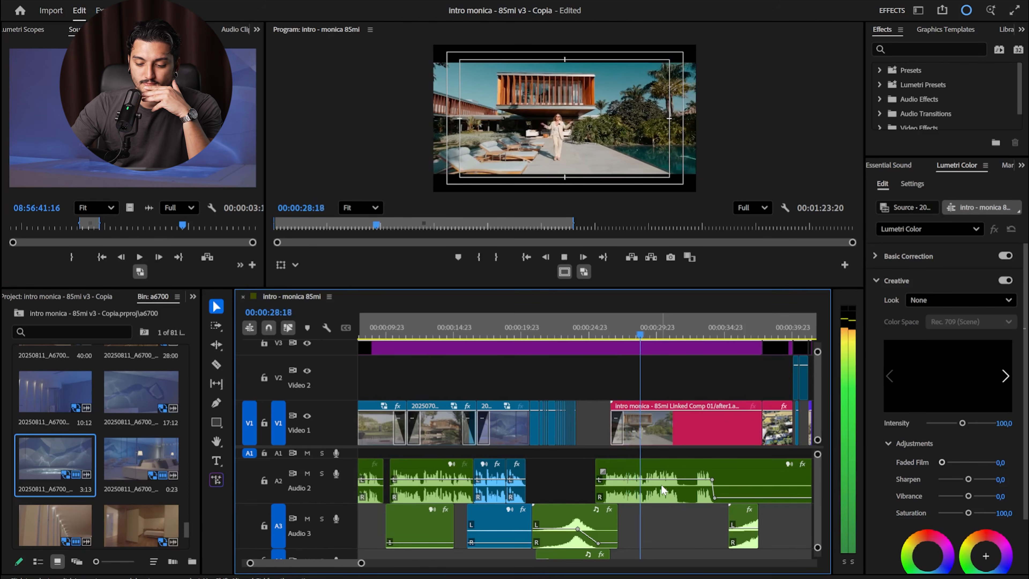
left_click(653, 320)
key("space")
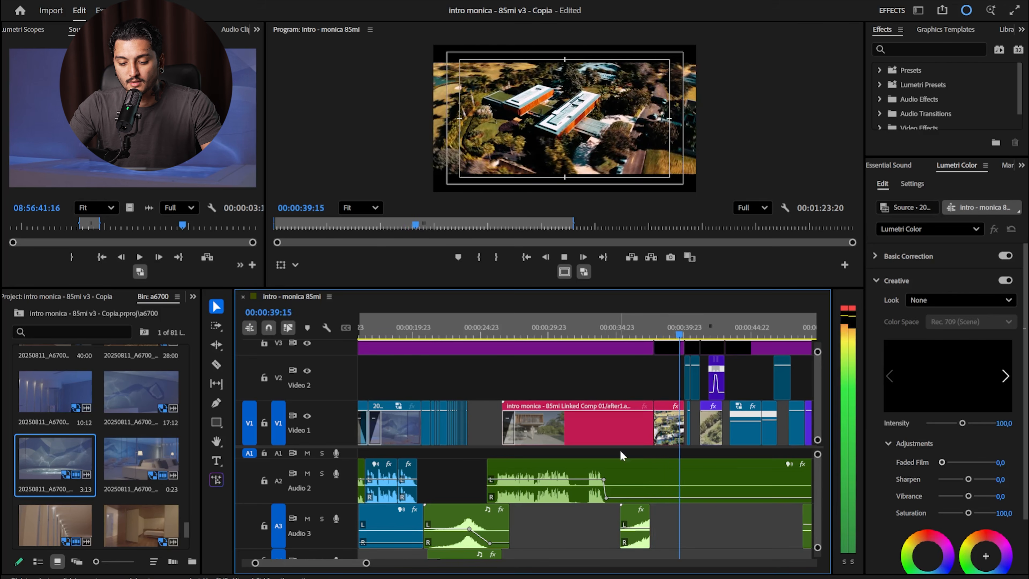
Mute Audio 3 and play from 00:00:35:19 through the transition to the aerial shot without its sound effect.
left_click(633, 332)
key("space")
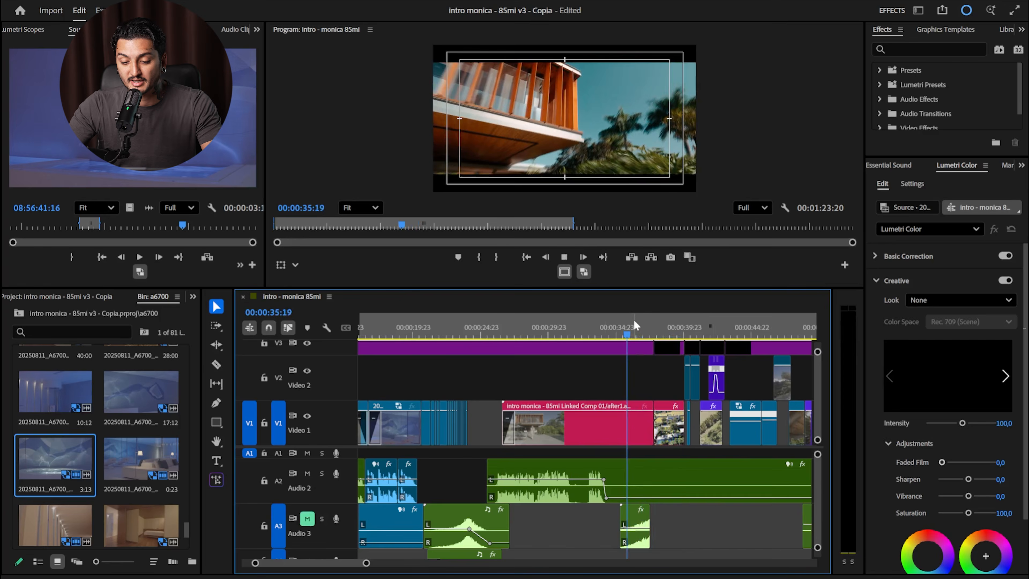
key("space")
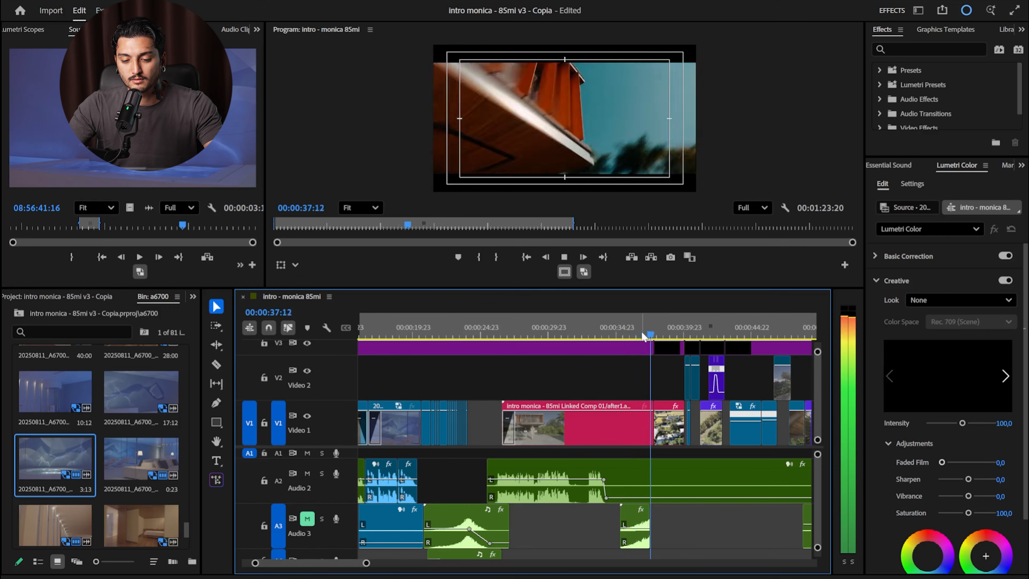
key("space")
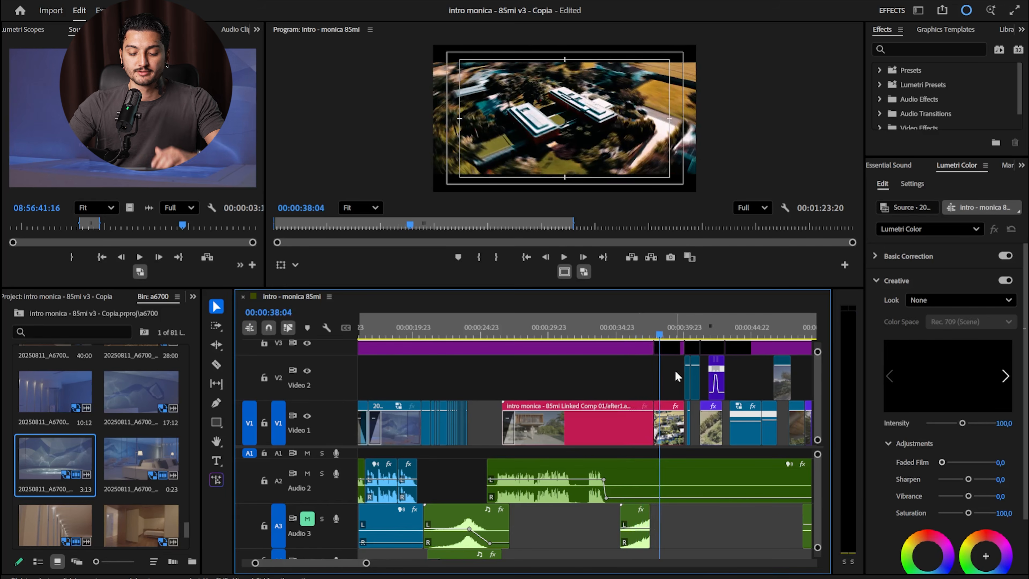
Solo Audio 3 and listen to its rising sound effect from 00:00:36:02 to the aerial shot.
left_click(634, 527)
left_click(632, 324)
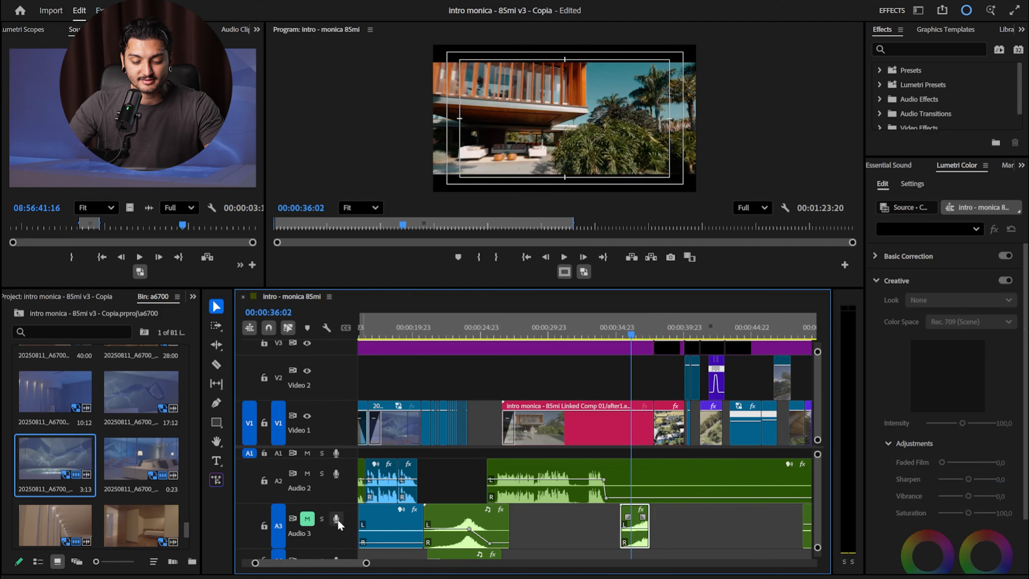
left_click(322, 518)
key("space")
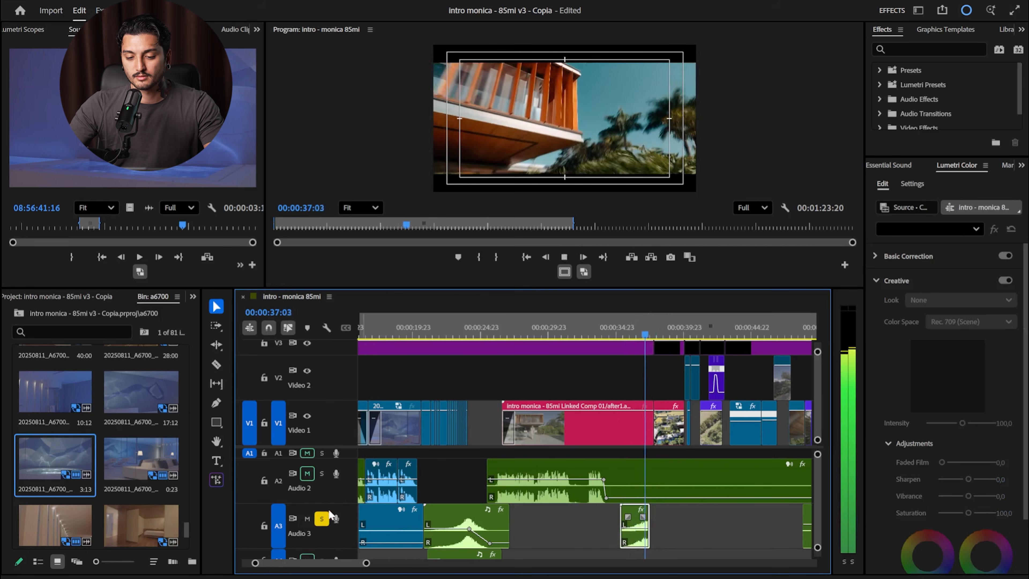
key("space")
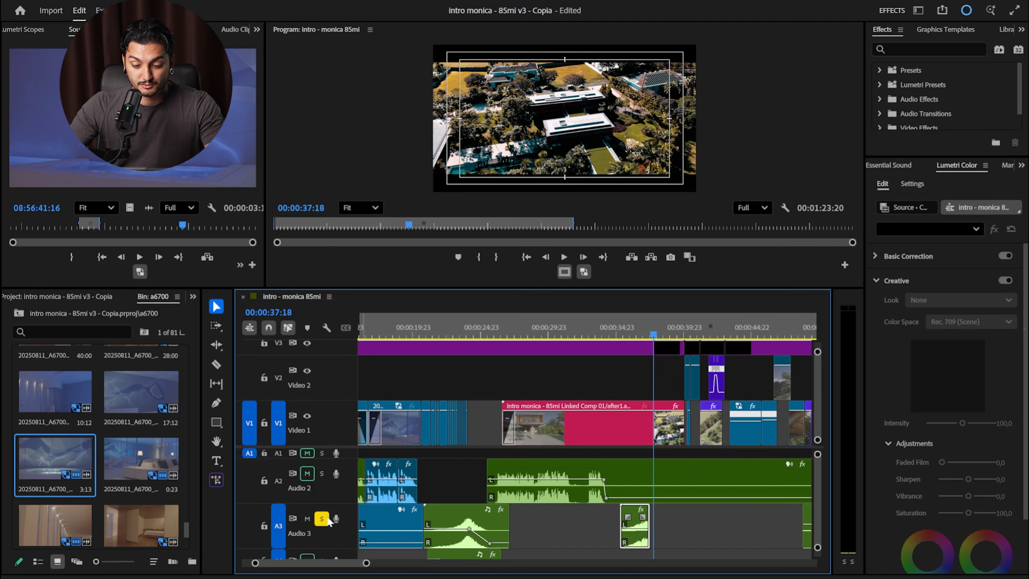
Take Audio 3 off solo and play the transition and the aerial shots with all audio tracks.
left_click(638, 318)
key("space")
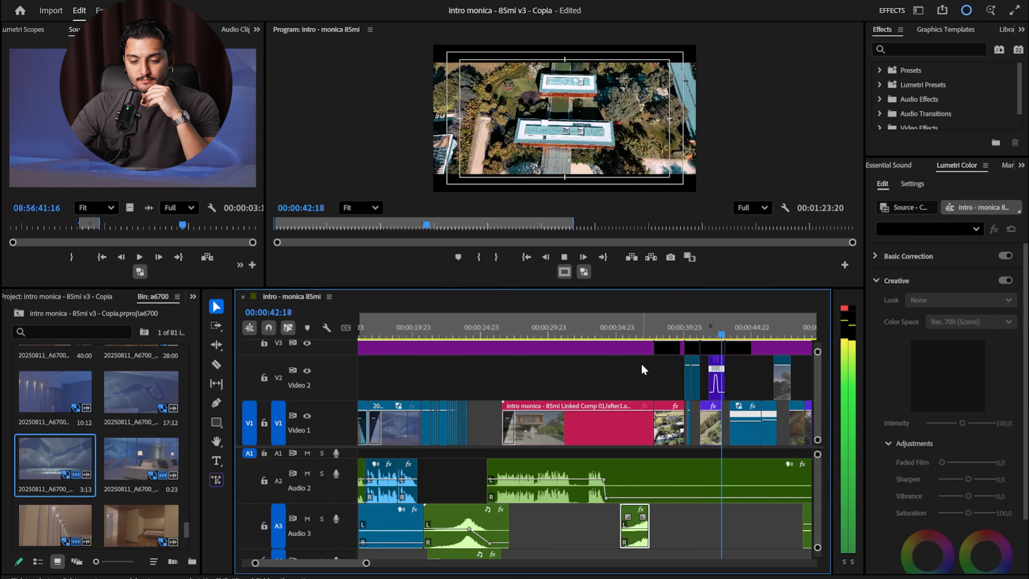
left_click(716, 333)
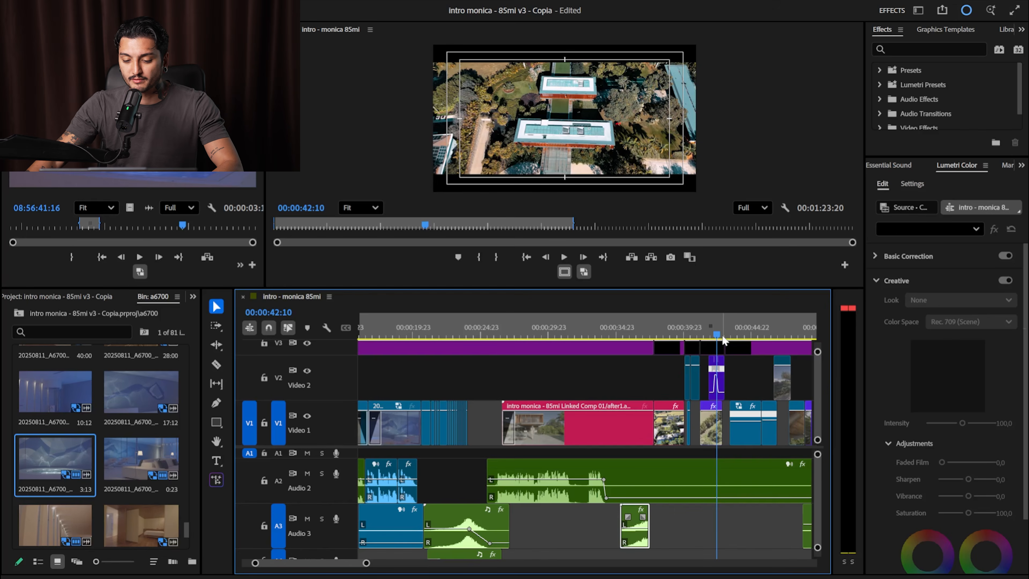
Replay the transition from the overhead aerial shot to the tree-framed house view, returning to 00:00:42:19 to examine it.
left_click(708, 333)
key("space")
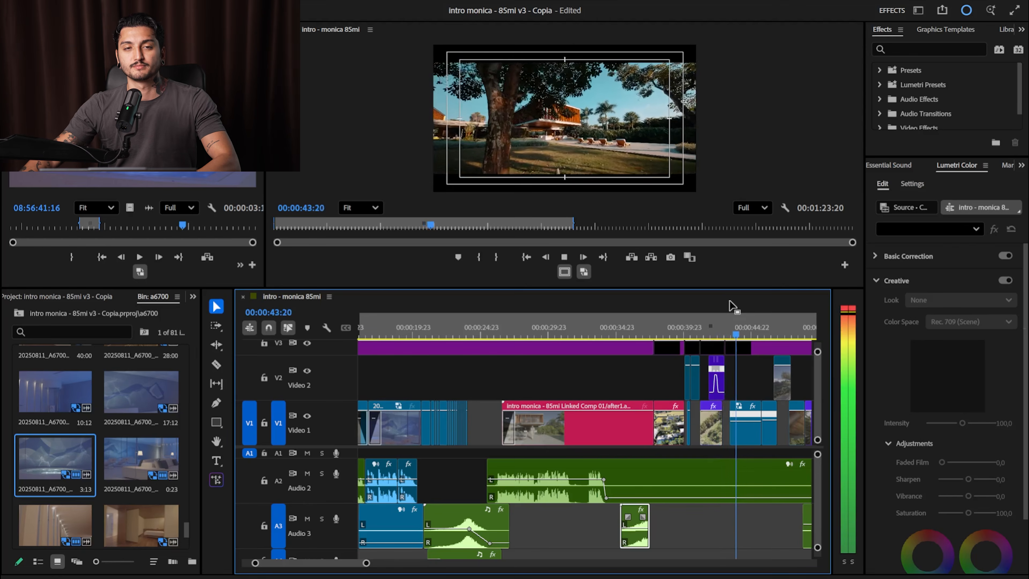
key("space")
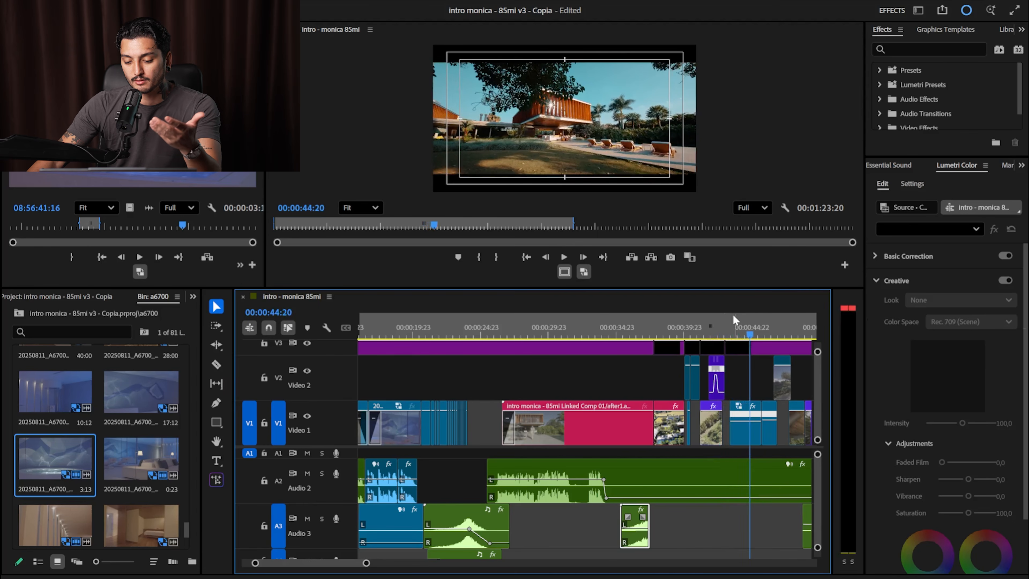
left_click(722, 327)
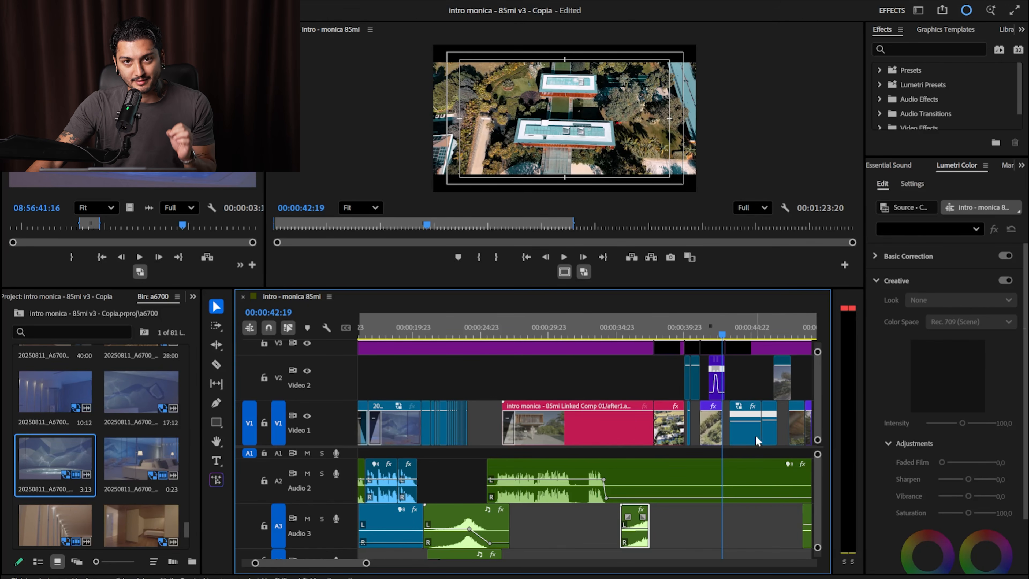
key("space")
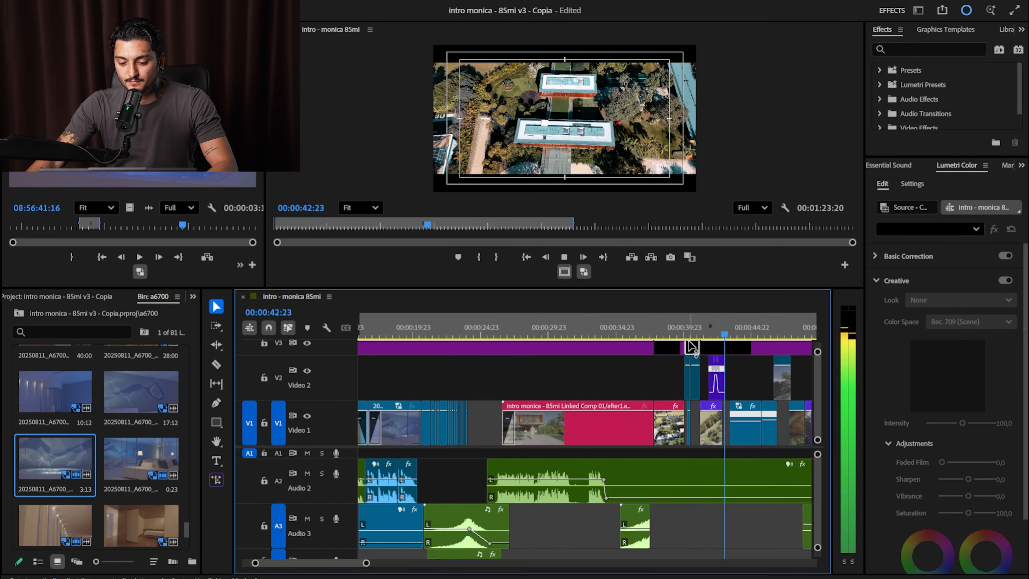
Play the short aerial cuts from about 00:00:40 into the garden shot, and select the linked comp clip on Video 1.
left_click(686, 328)
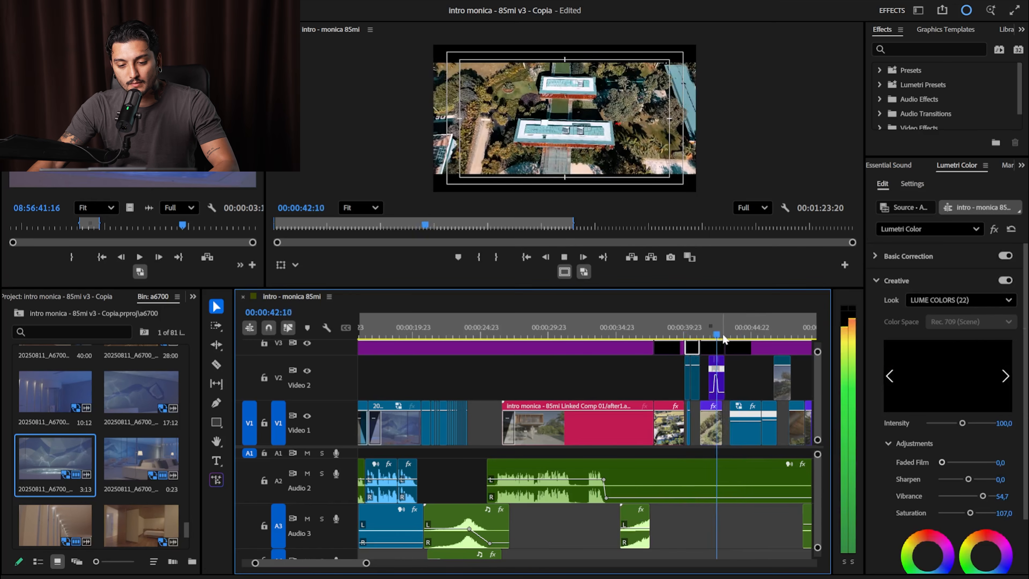
scroll(675, 506, "down", 2)
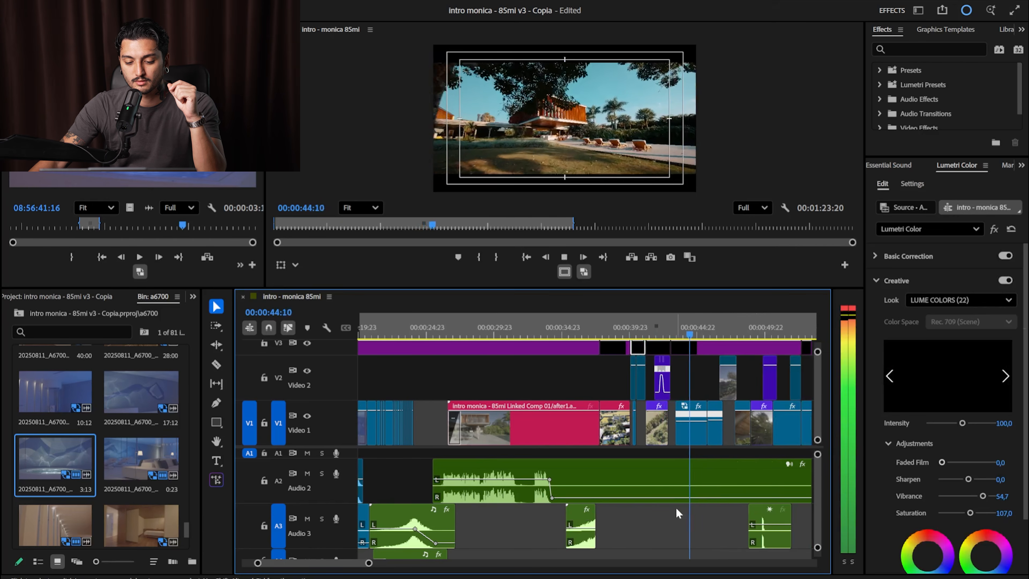
left_click(502, 445)
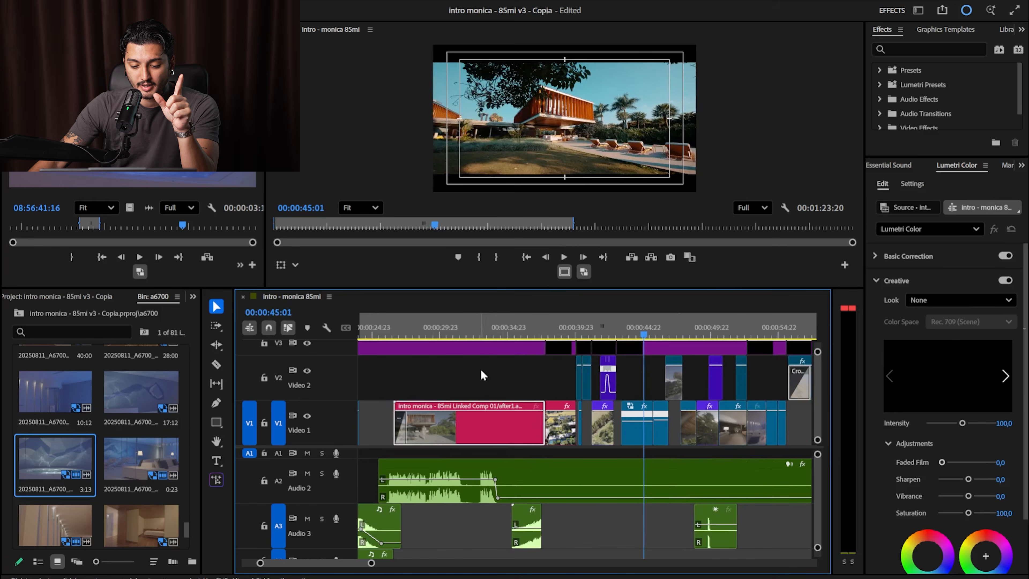
Play from 00:00:35:00 through the transition and the aerial shots to review the whole passage.
left_click(508, 329)
scroll(532, 362, "down", 2)
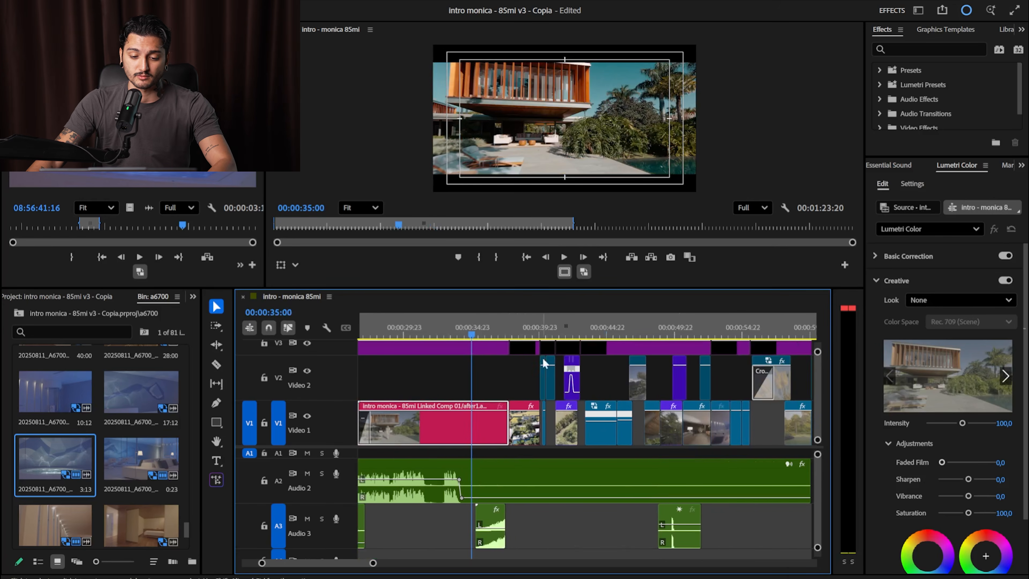
key("space")
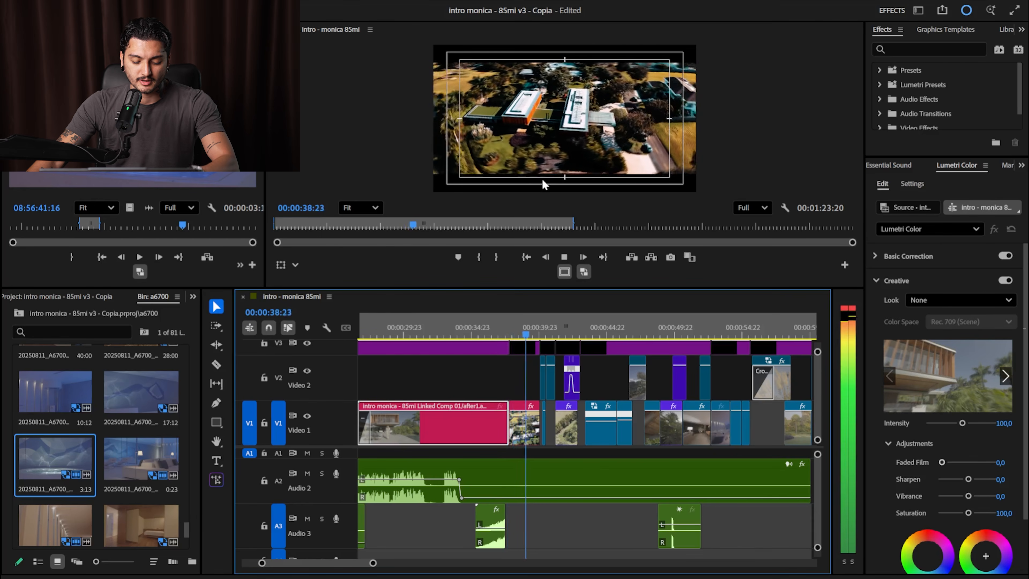
key("space")
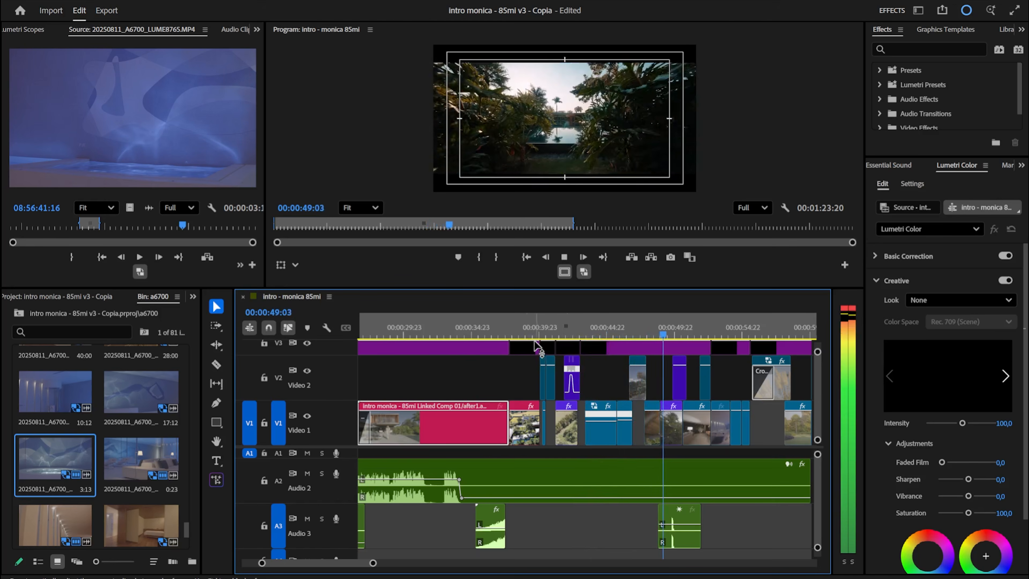
Return to the sunlit wooden roof shot at 00:00:48:01 and replay the cut into the tree-framed pool view.
key("space")
left_click(661, 322)
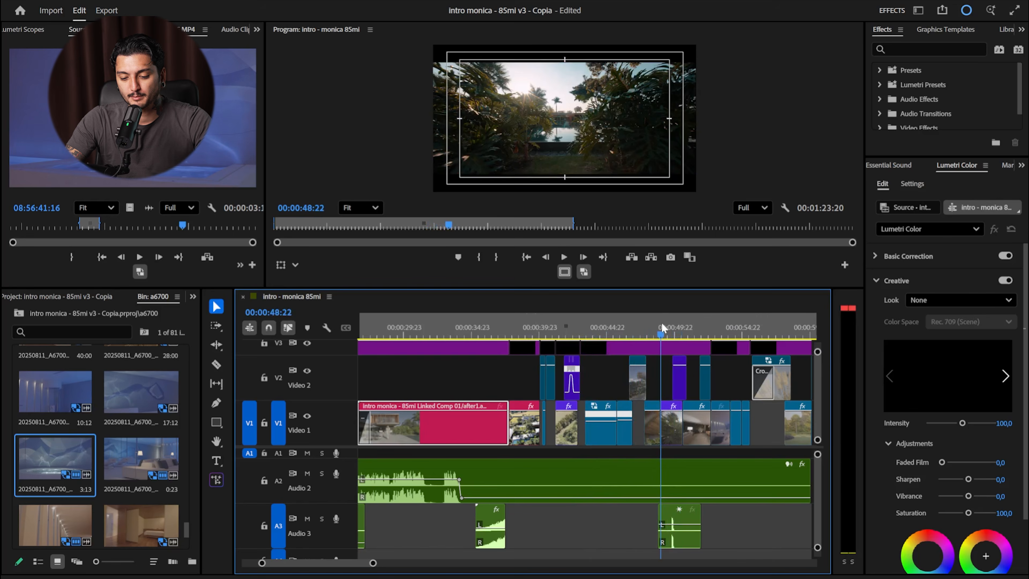
left_click(648, 316)
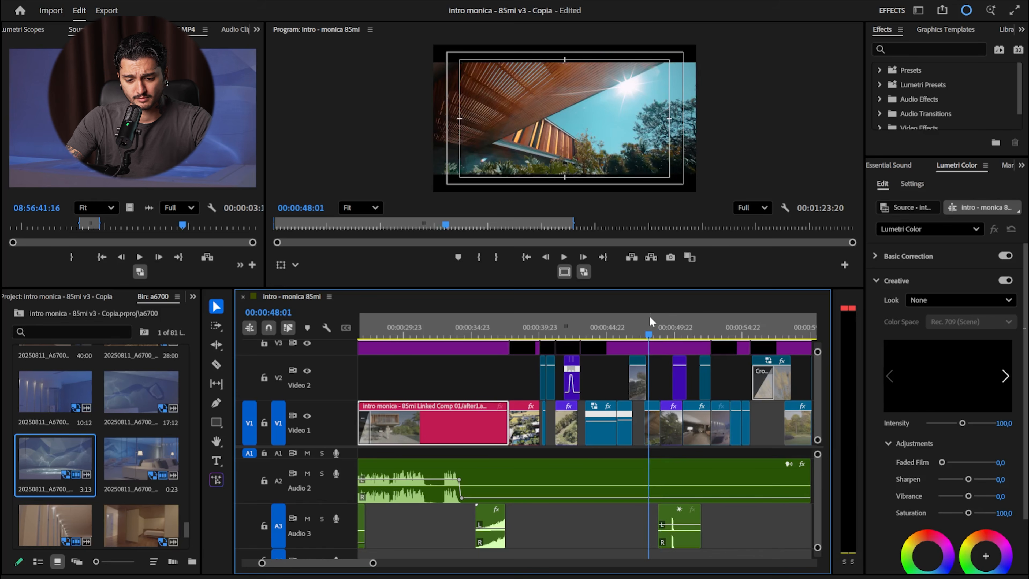
key("space")
Play the tree-framed view and night pool shot with only Audio 3 soloed, and take the track off solo.
key("space")
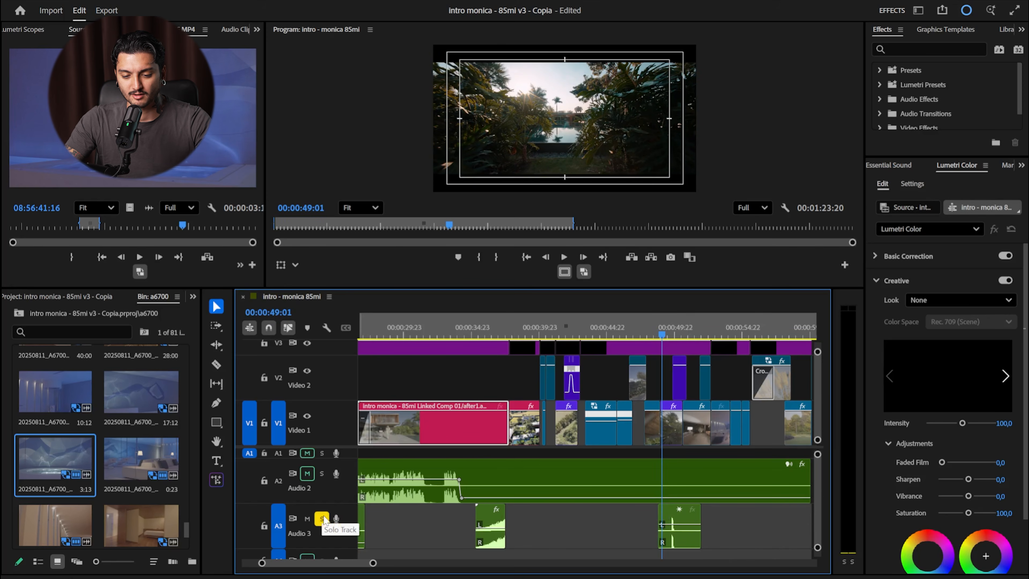
key("space")
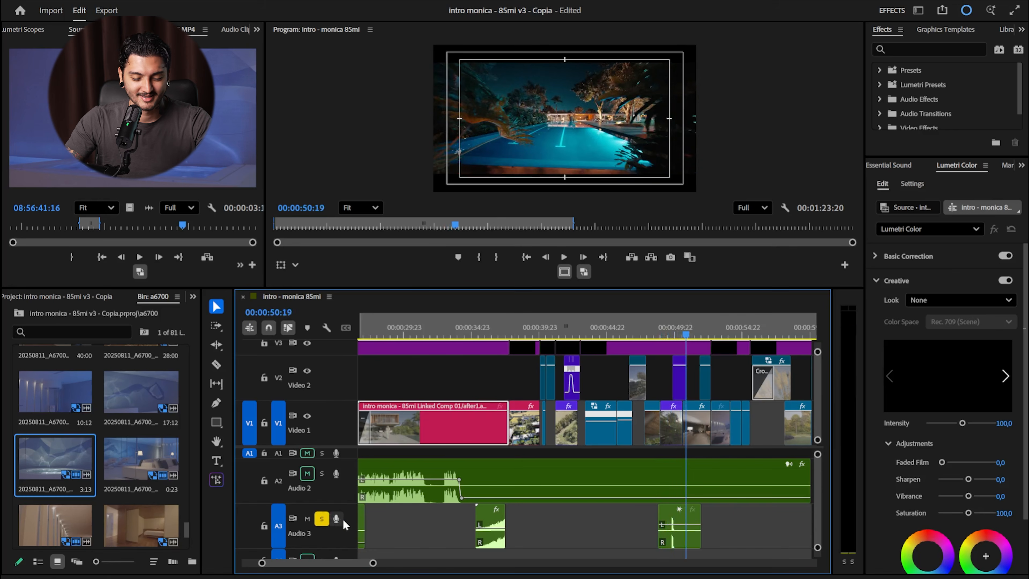
left_click(321, 519)
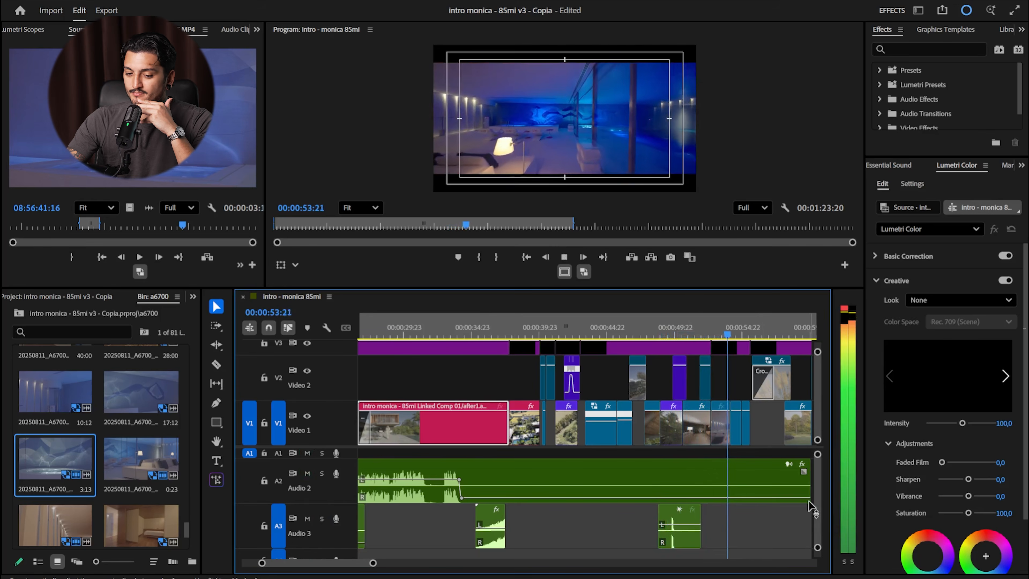
Enlarge the monitors above the timeline and bring the playhead back to 00:00:53:08 on the blue-lit interior shot.
left_click_drag(685, 289, 684, 347)
left_click_drag(738, 379, 721, 383)
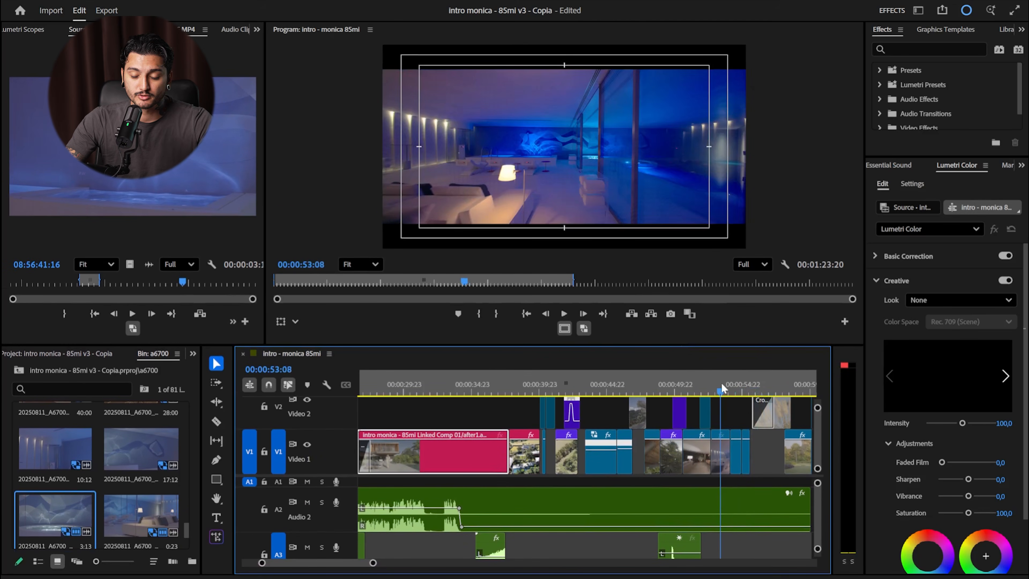
scroll(730, 405, "down", 2)
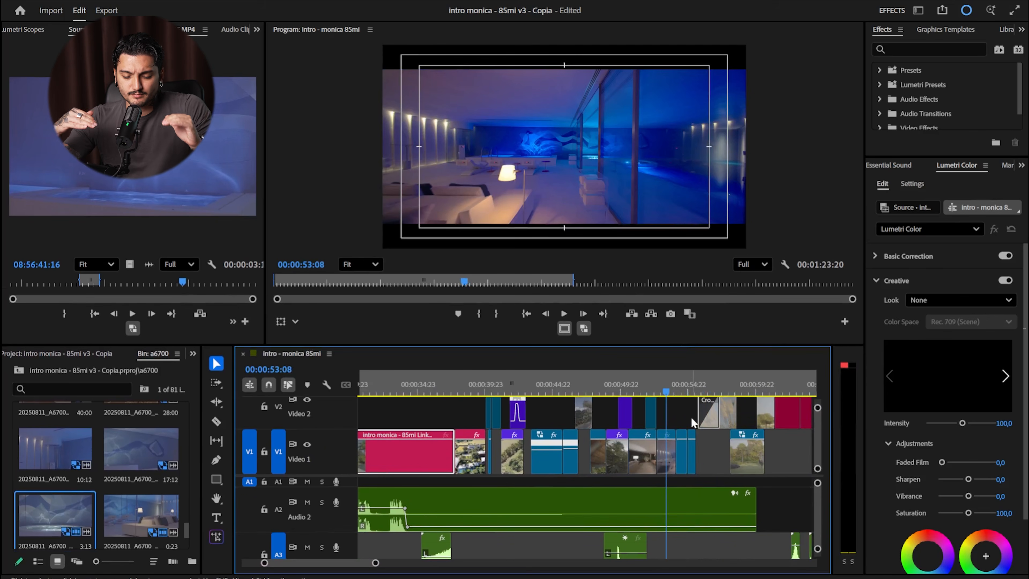
Play from 00:00:53:08 through the fade to the dry grasses, the statue and the garden shot, pausing to examine each part.
key("space")
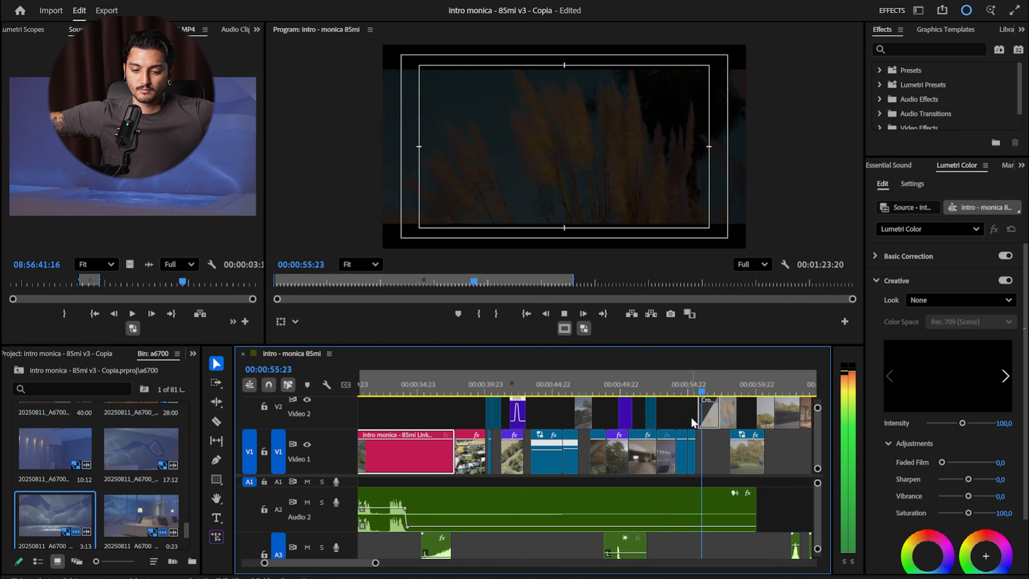
key("space")
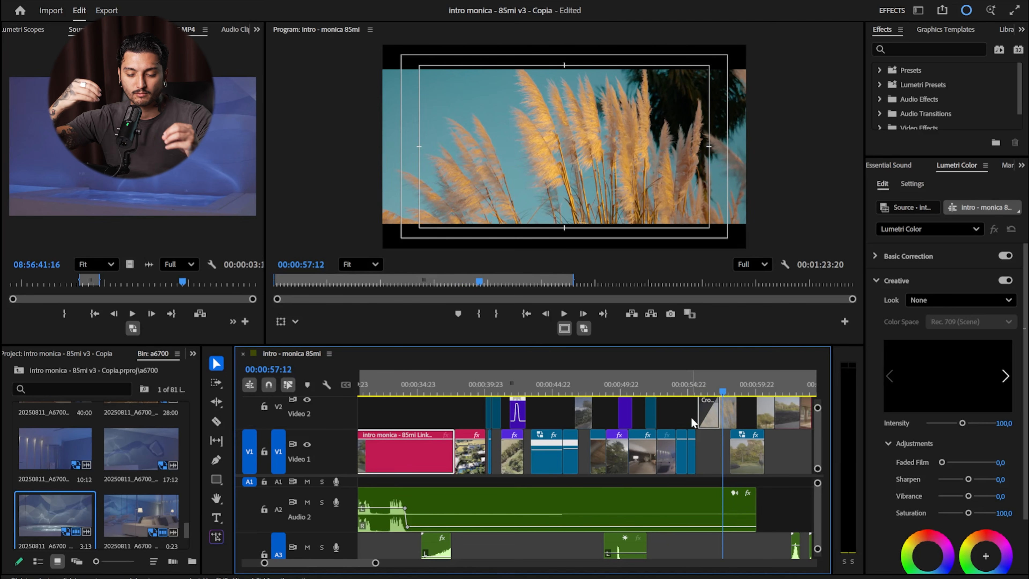
key("space")
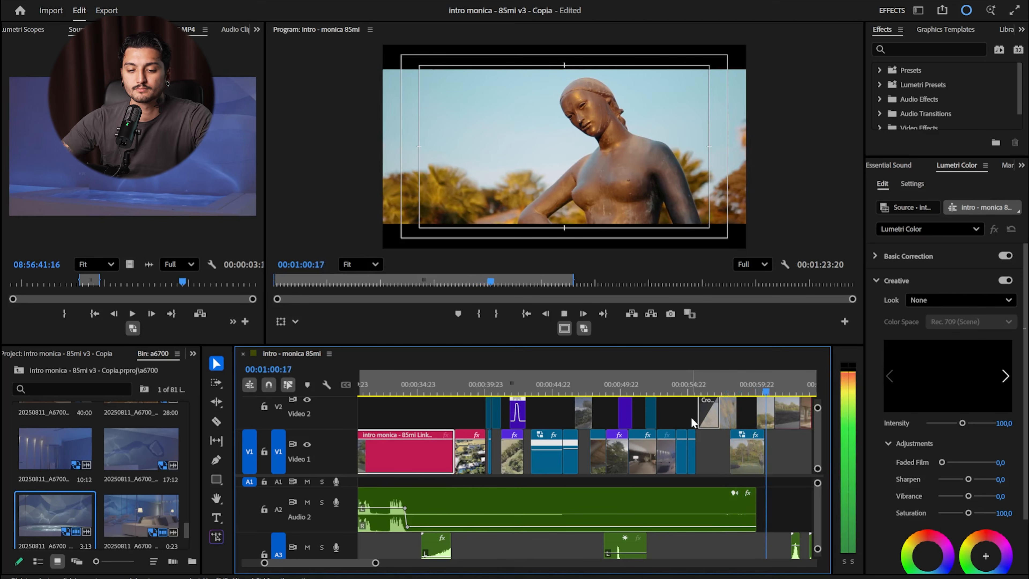
key("space")
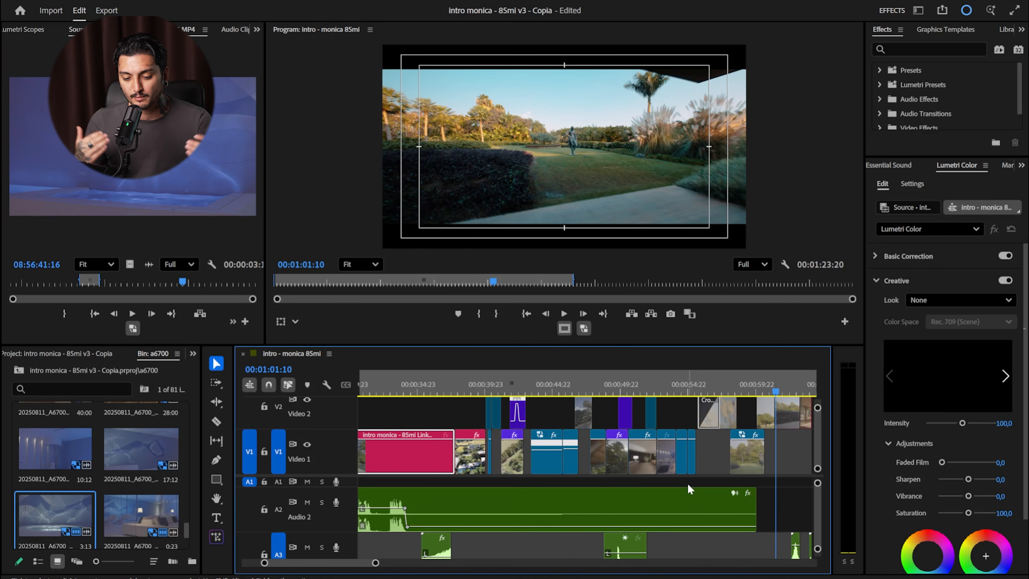
key("space")
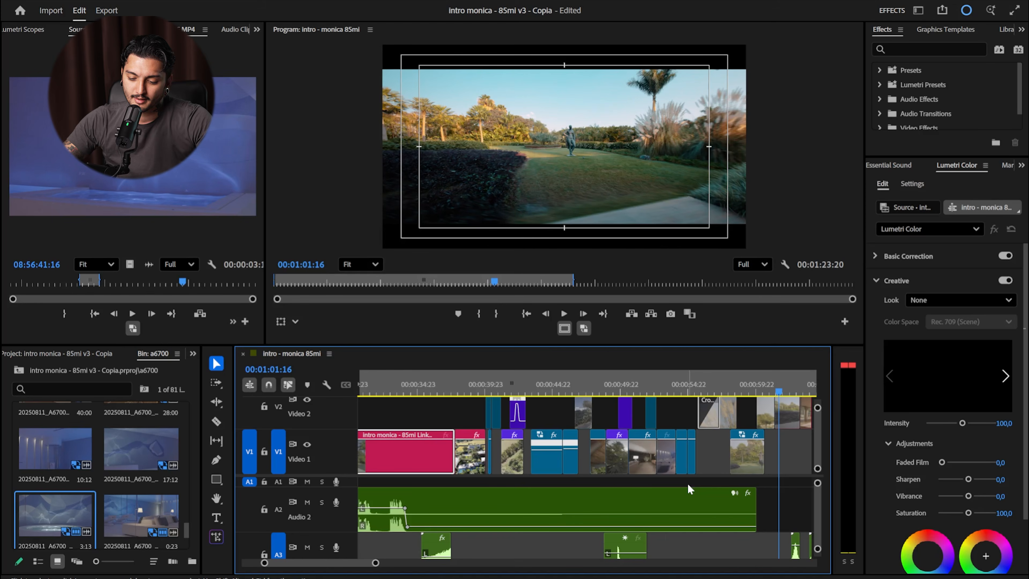
Reduce the Audio 2 track height and play the rest of the intro through to the signature title.
scroll(690, 489, "down", 3)
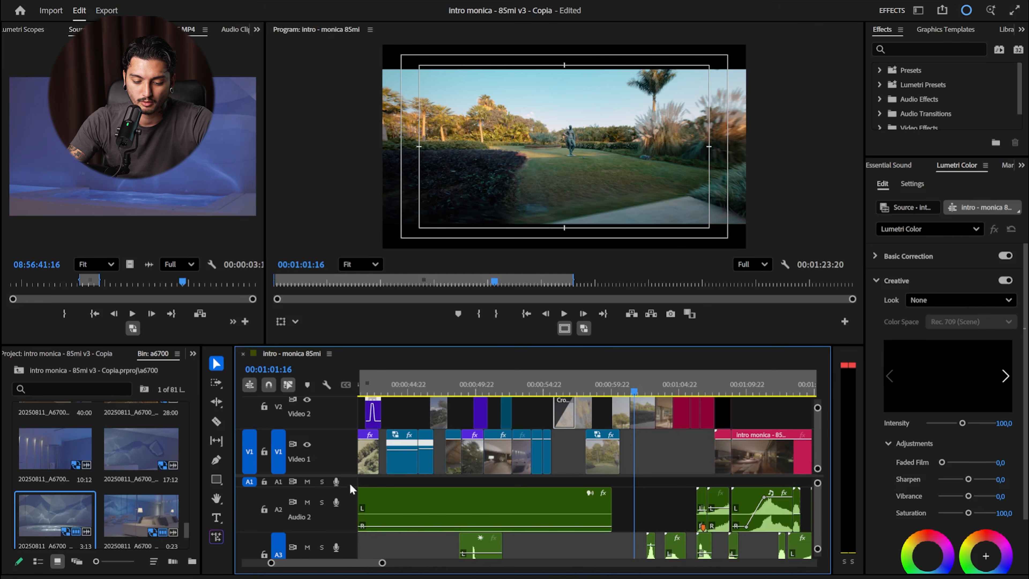
double_click(343, 508)
key("space")
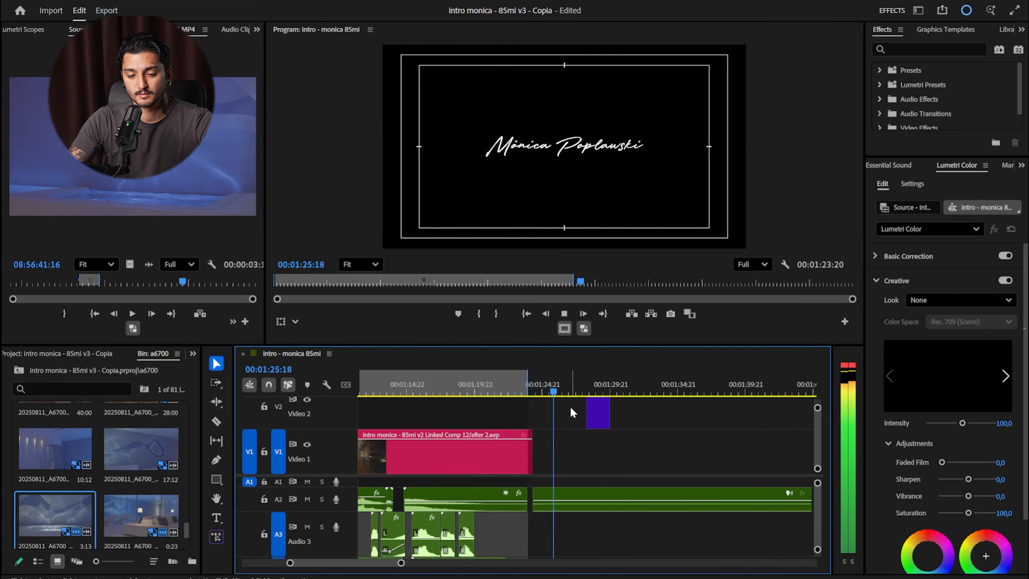
key("space")
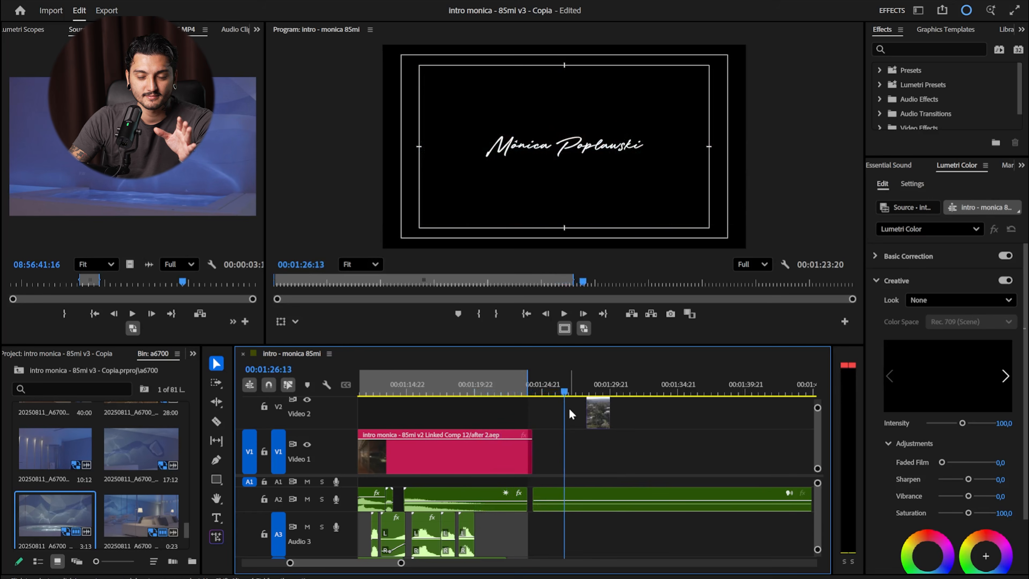
Return to the statue shot at 00:01:01:00 and play into the linked comp after 2.aep up to the pool exterior.
scroll(569, 409, "up", 2)
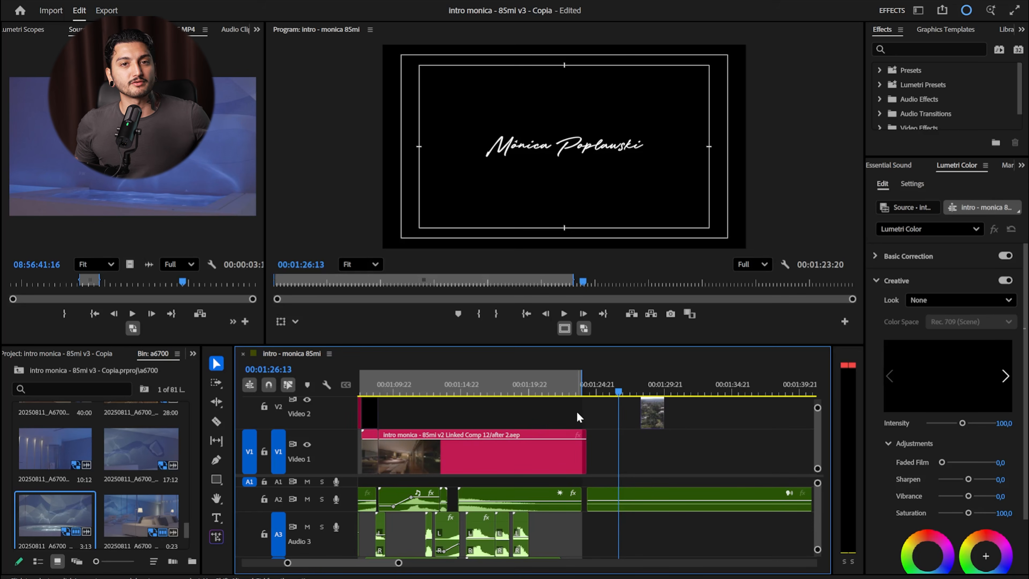
scroll(512, 405, "up", 3)
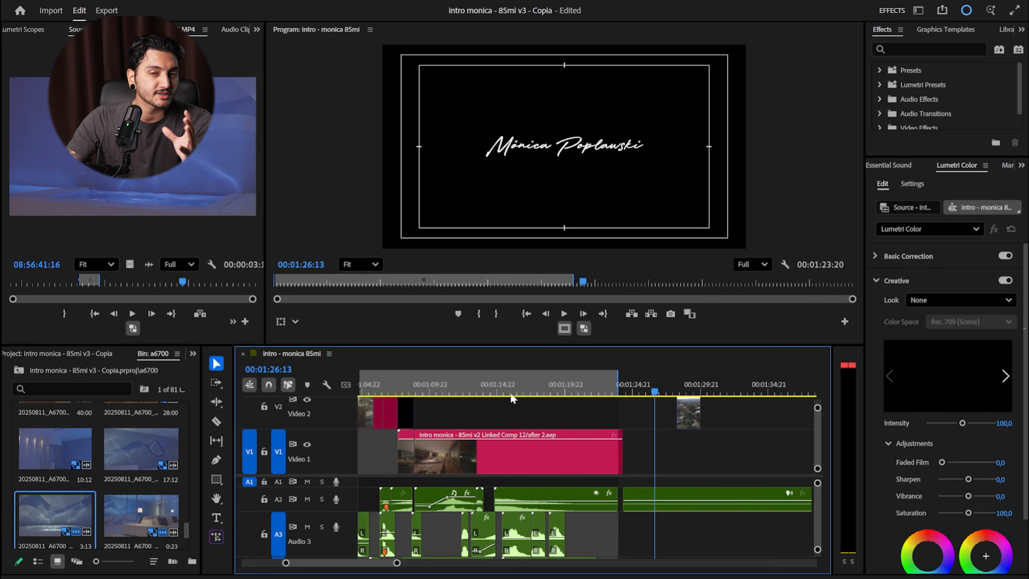
scroll(504, 384, "up", 8)
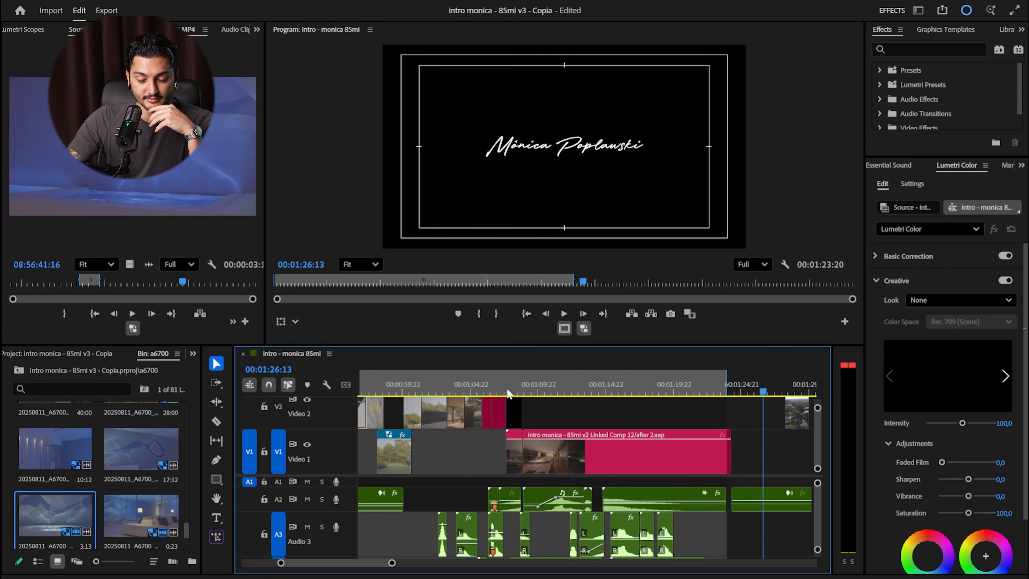
scroll(500, 400, "up", 3)
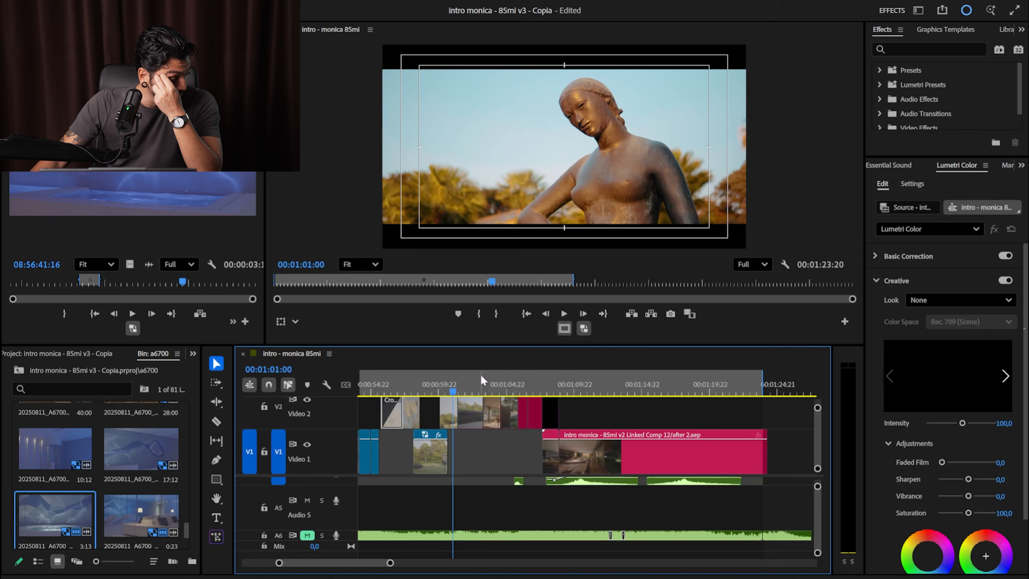
key("space")
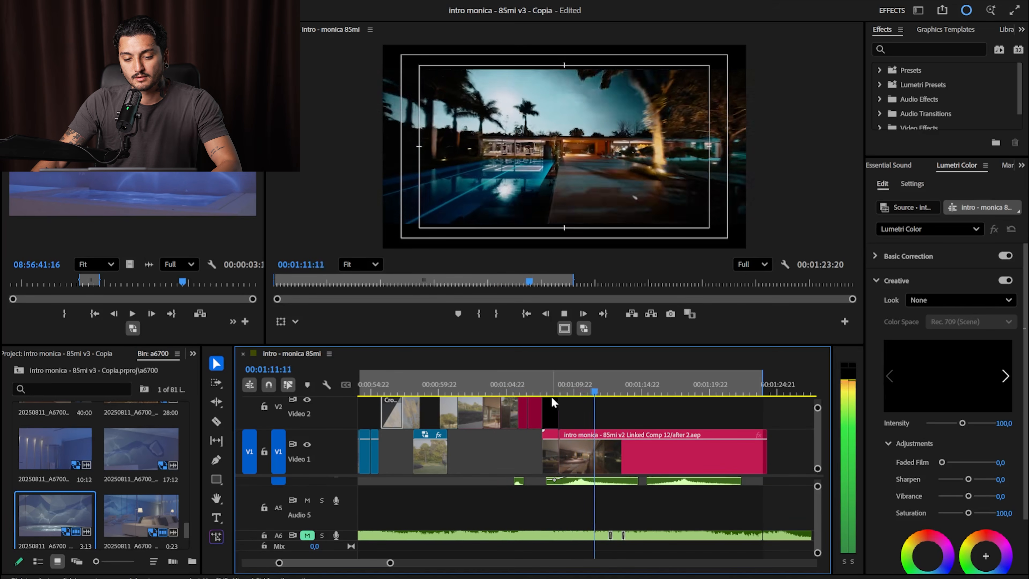
key("space")
Replay the linked comp from 00:01:10:02, pausing at the night pool exterior and playing on to the daytime house view.
left_click(577, 391)
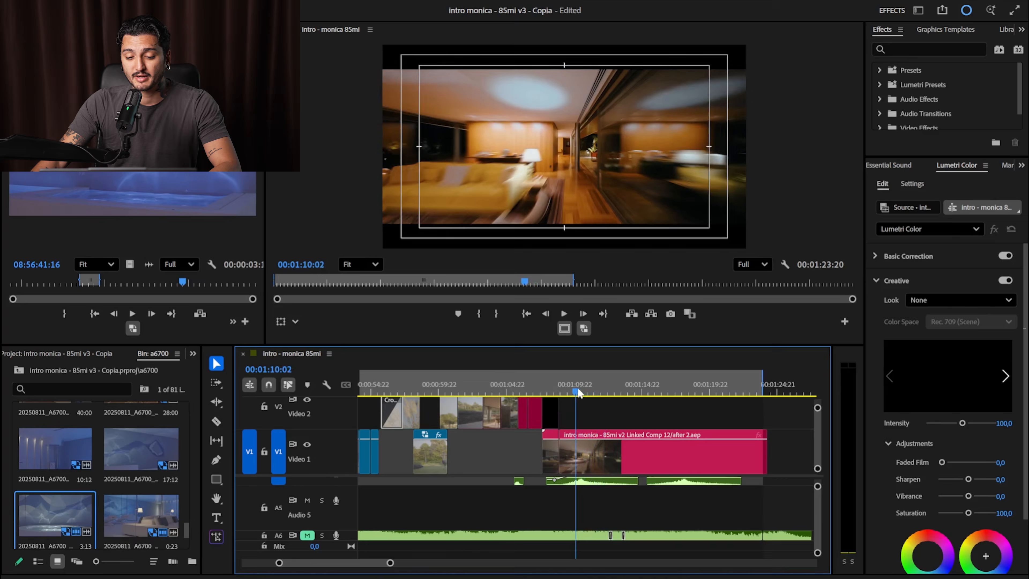
key("space")
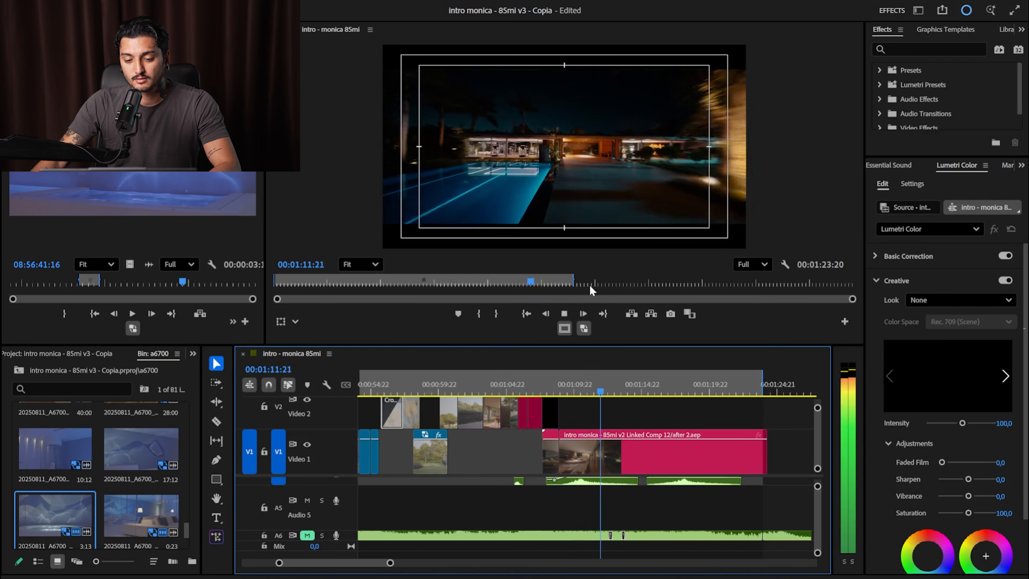
key("space")
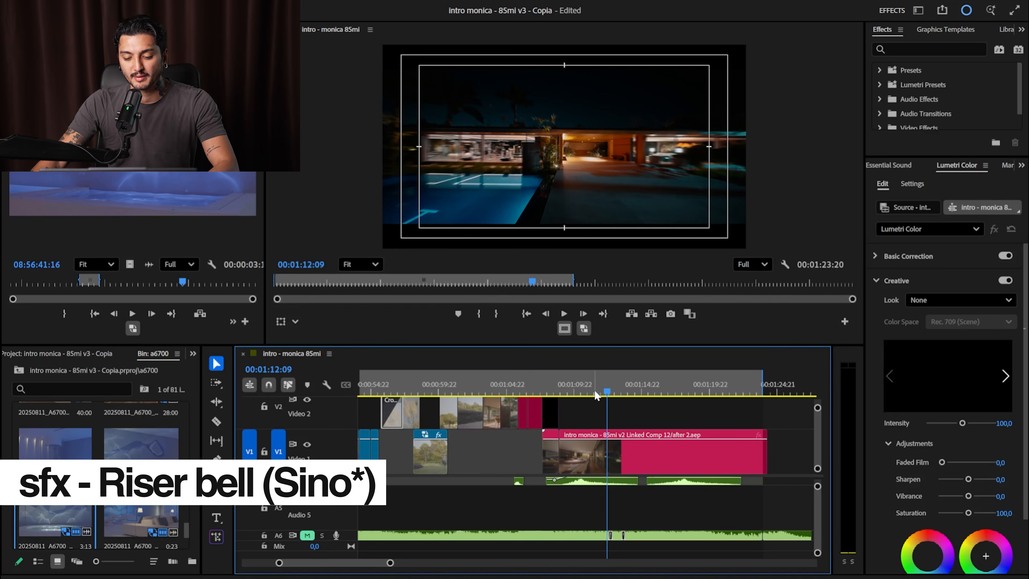
key("space")
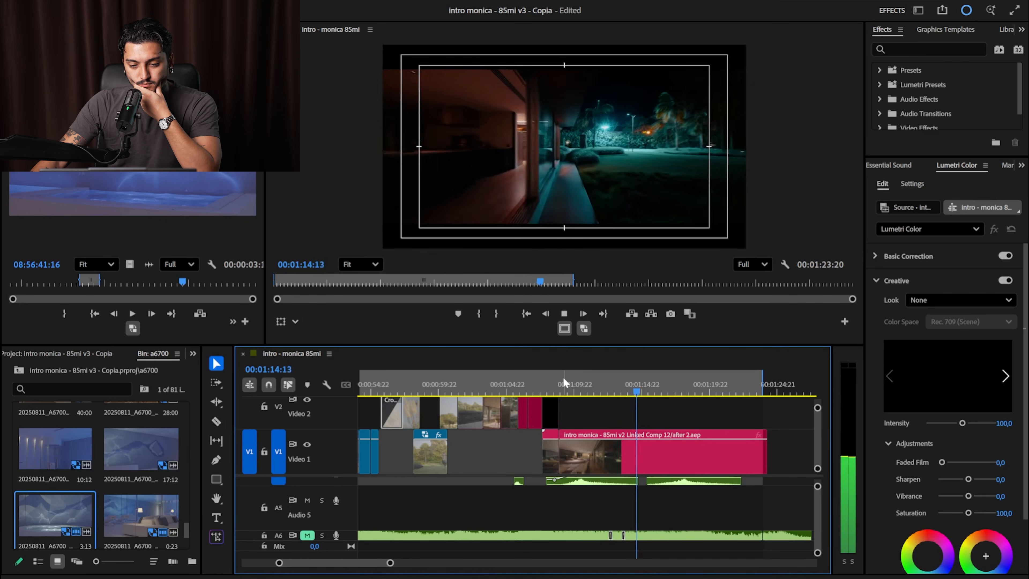
key("space")
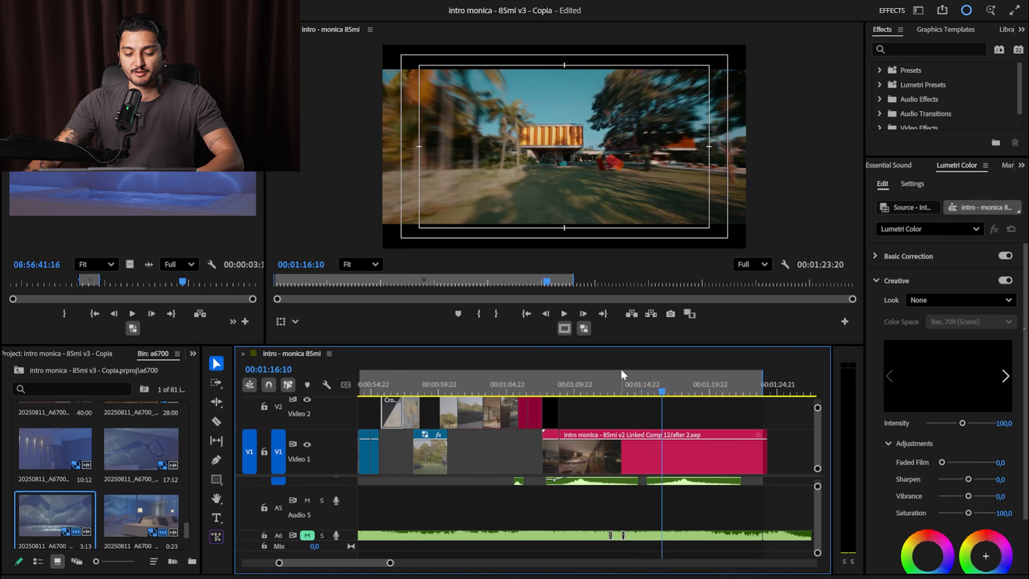
Replay the opening of the linked comp, and review the night-to-day change from 00:01:13:14 to 00:01:15:04.
left_click(547, 383)
key("space")
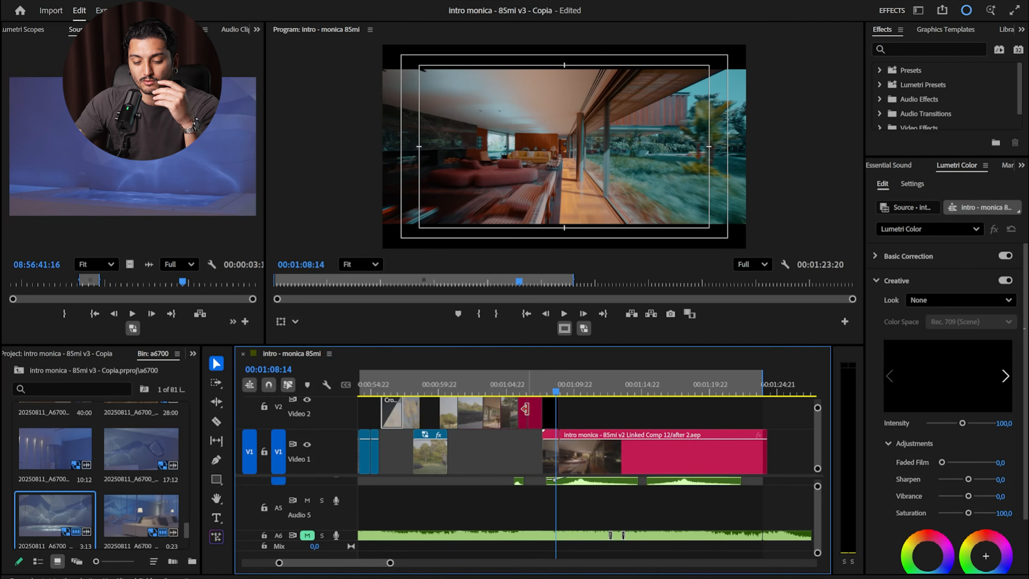
left_click(623, 388)
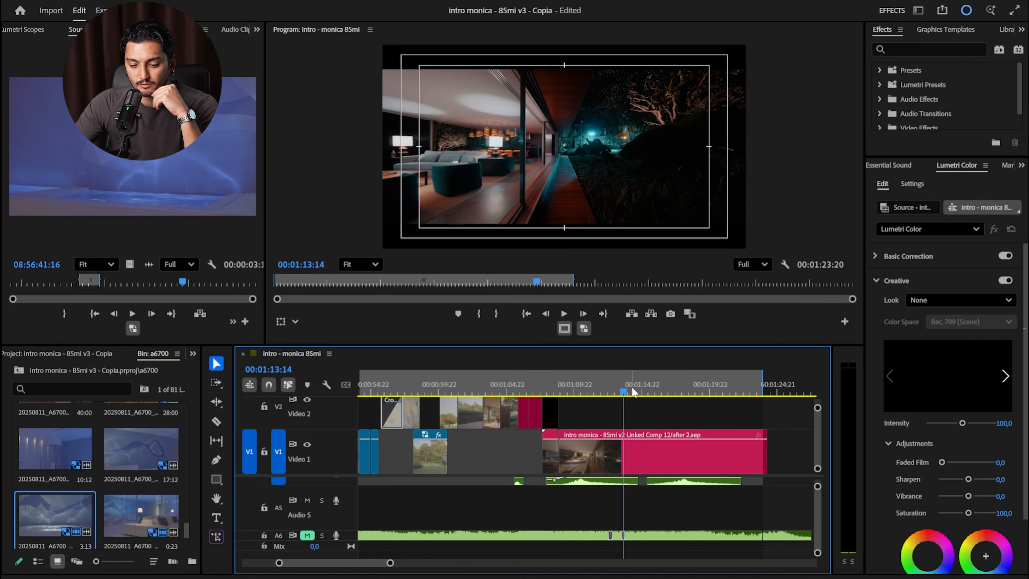
left_click(628, 376)
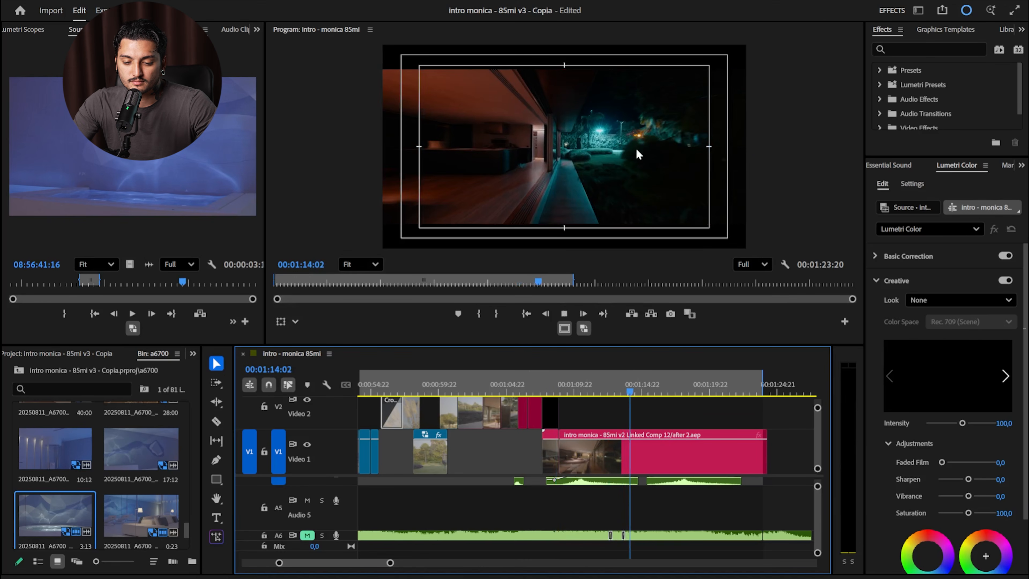
key("space")
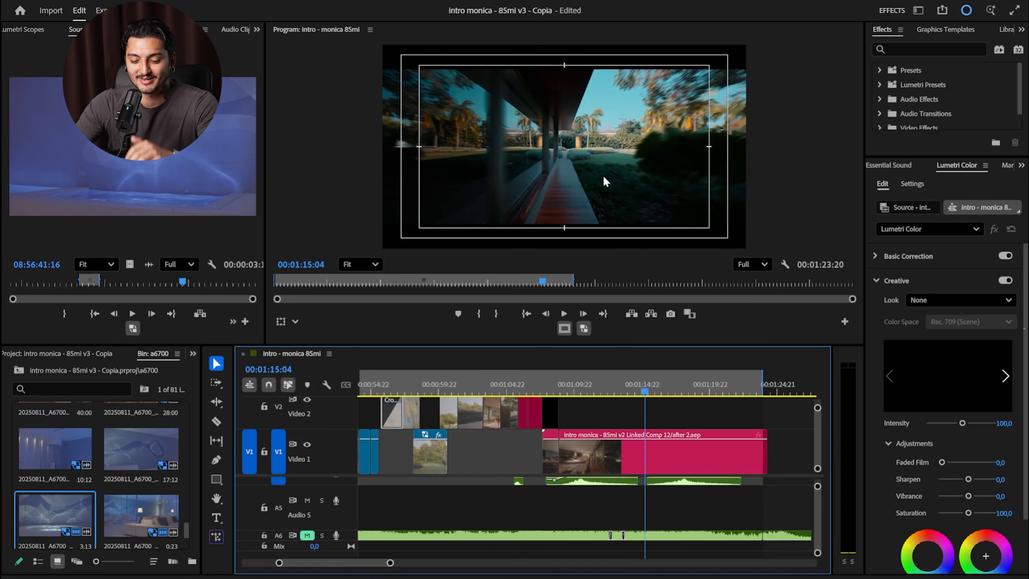
Play the comp into the spinning aerial shot, and scrub back through the orange corridor at 00:01:13:02 toward its beginning.
key("space")
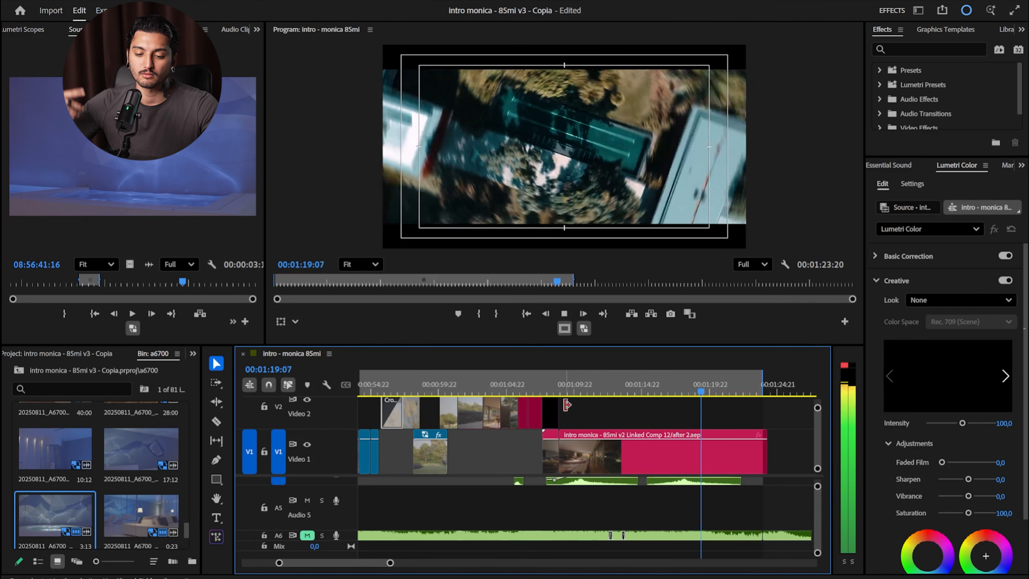
key("space")
left_click(661, 384)
mouse_move(661, 379)
left_mouse_down()
mouse_move(637, 379)
mouse_move(709, 378)
mouse_move(646, 375)
left_mouse_up()
left_click_drag(628, 390, 618, 391)
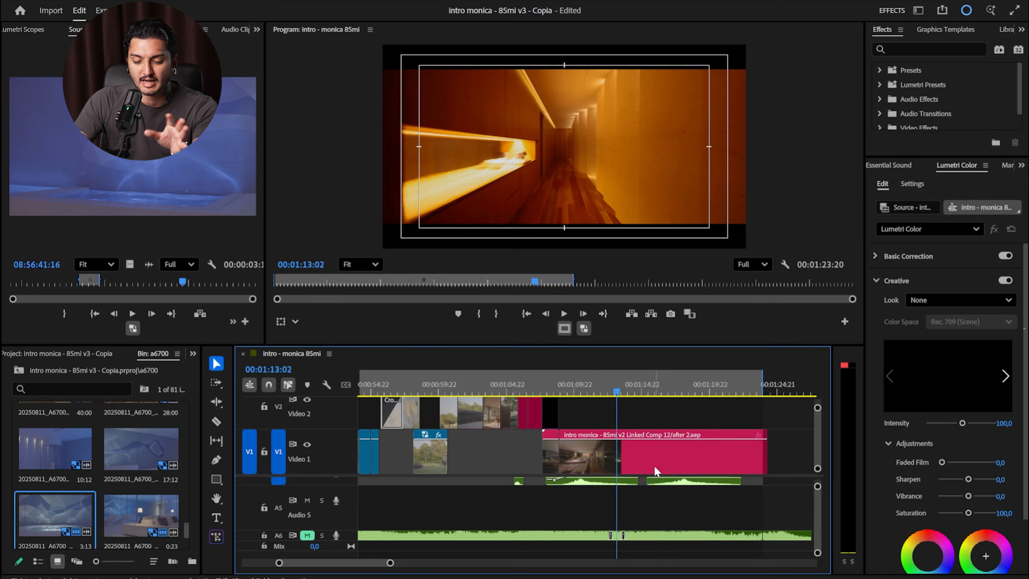
left_click(588, 391)
left_click(572, 382)
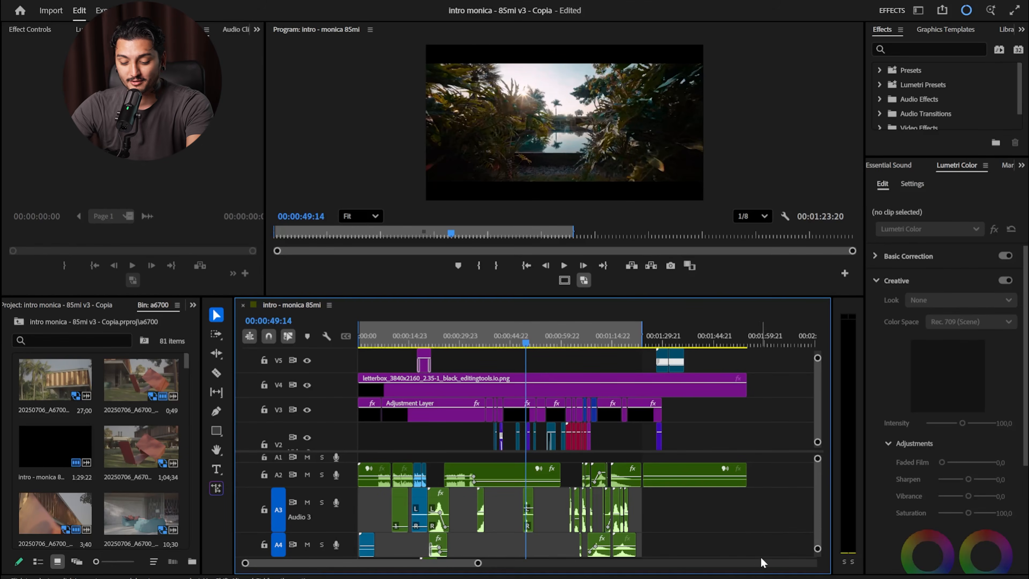
Select the Video 3 adjustment layer above the tree-framed pool shot at 00:00:49:14 to examine its Lumetri grading.
key("equal")
key("equal")
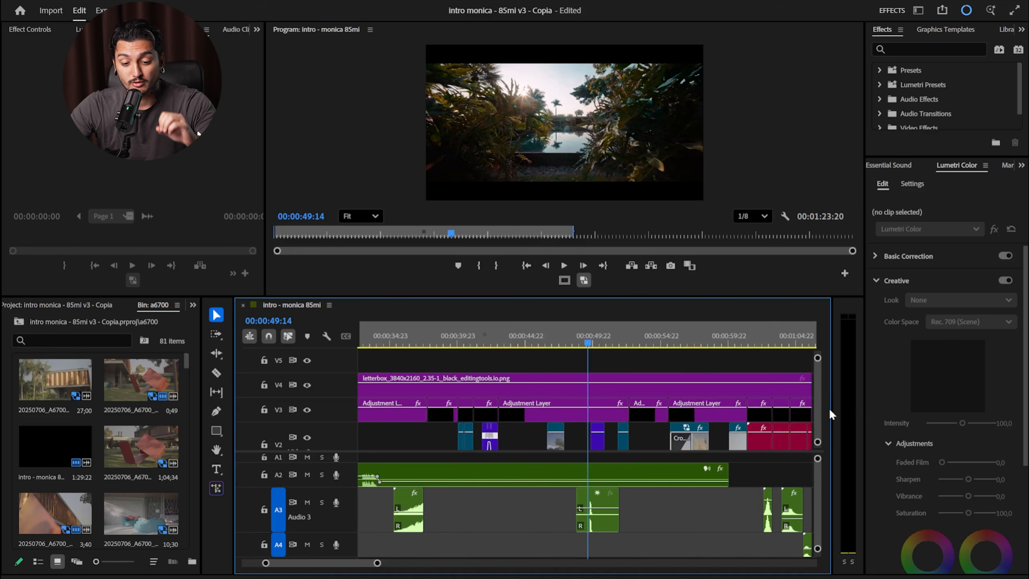
scroll(491, 440, "up", 3)
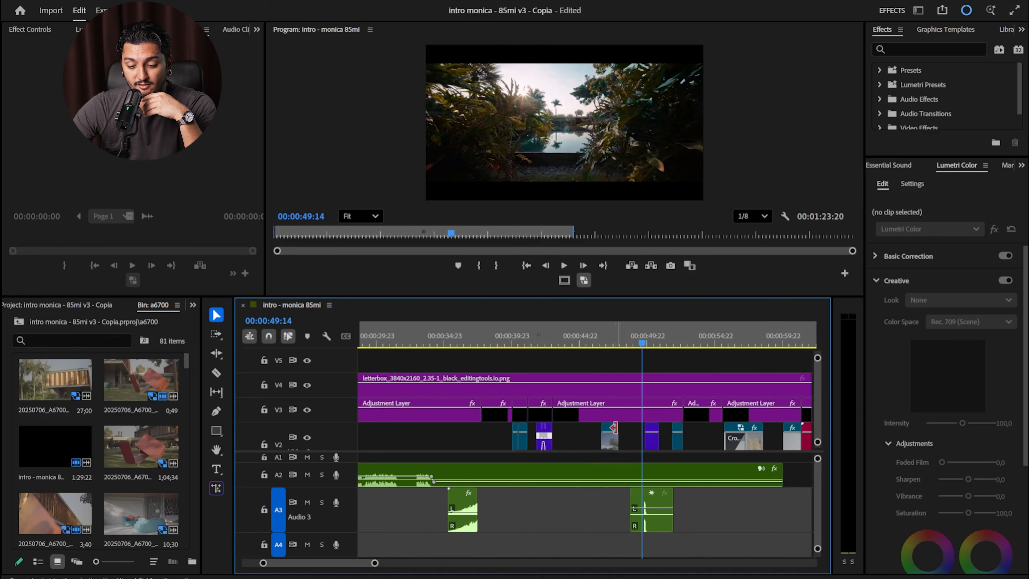
left_click(644, 418)
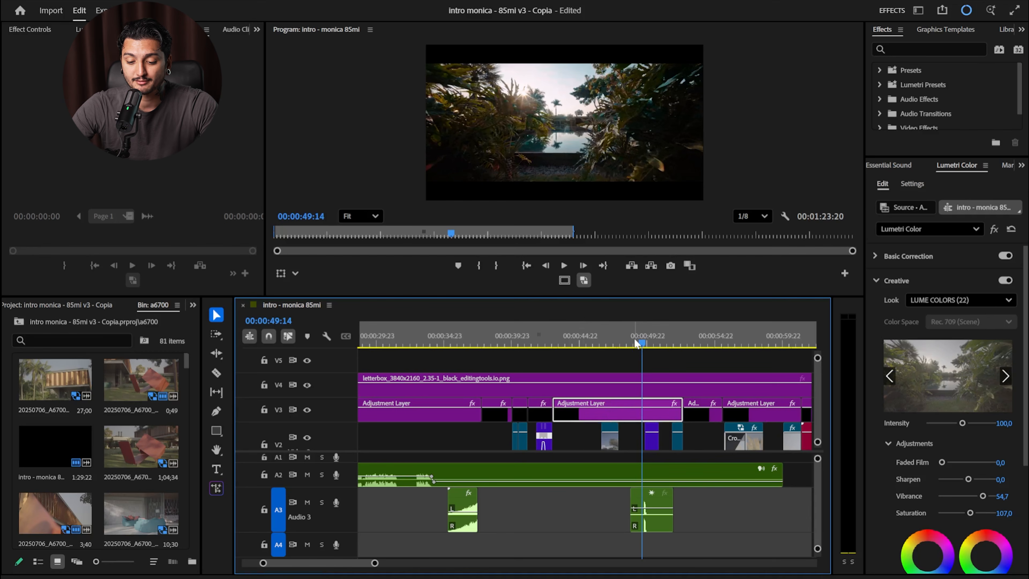
Review the tree-framed house shot at 00:00:45:05, and examine the grading of the earlier Video 3 adjustment layers around 00:00:40:15.
left_click_drag(640, 343, 582, 343)
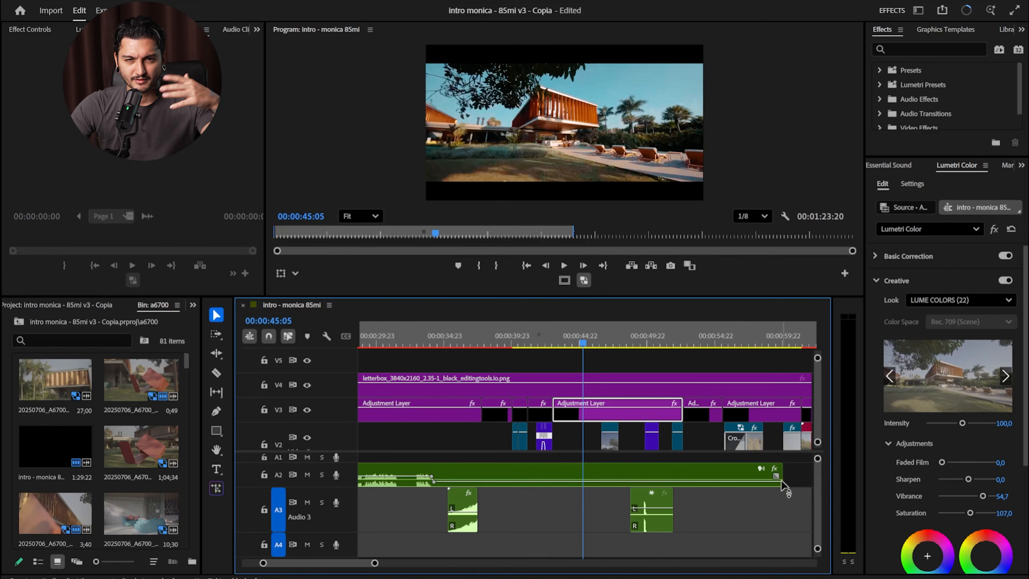
scroll(476, 433, "right", 5)
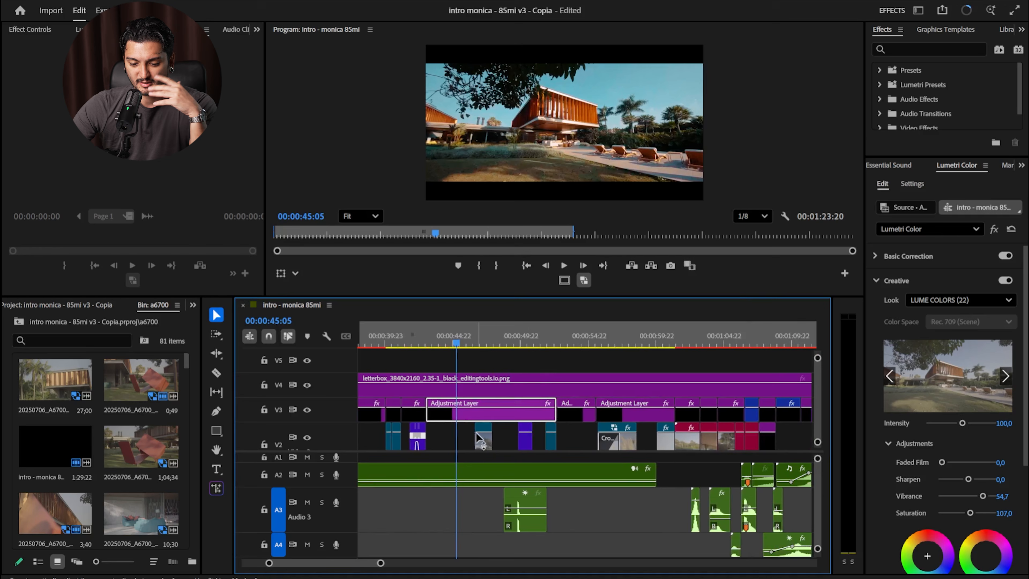
scroll(514, 404, "left", 3)
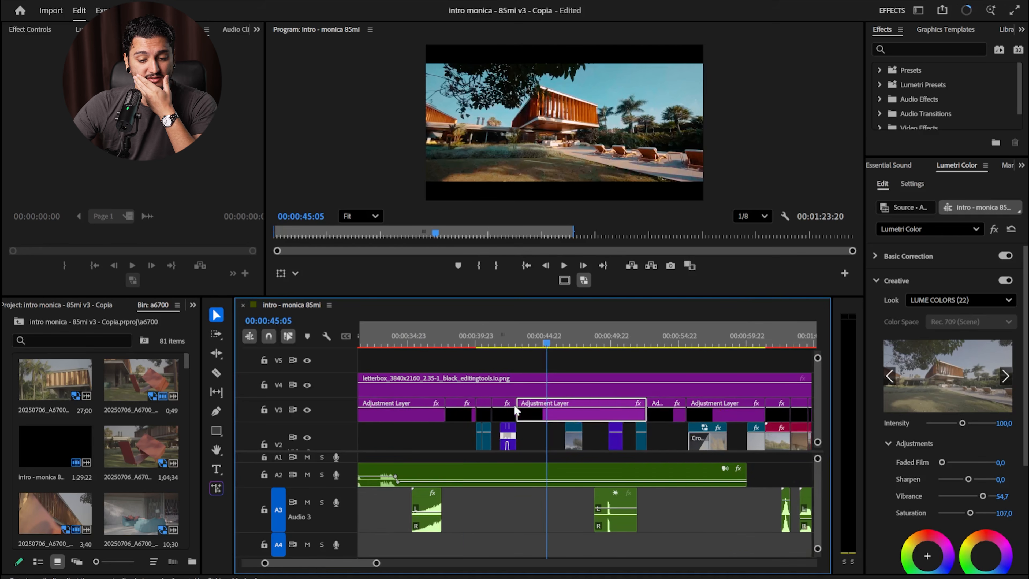
left_click(421, 411)
left_click(463, 415)
left_click(484, 343)
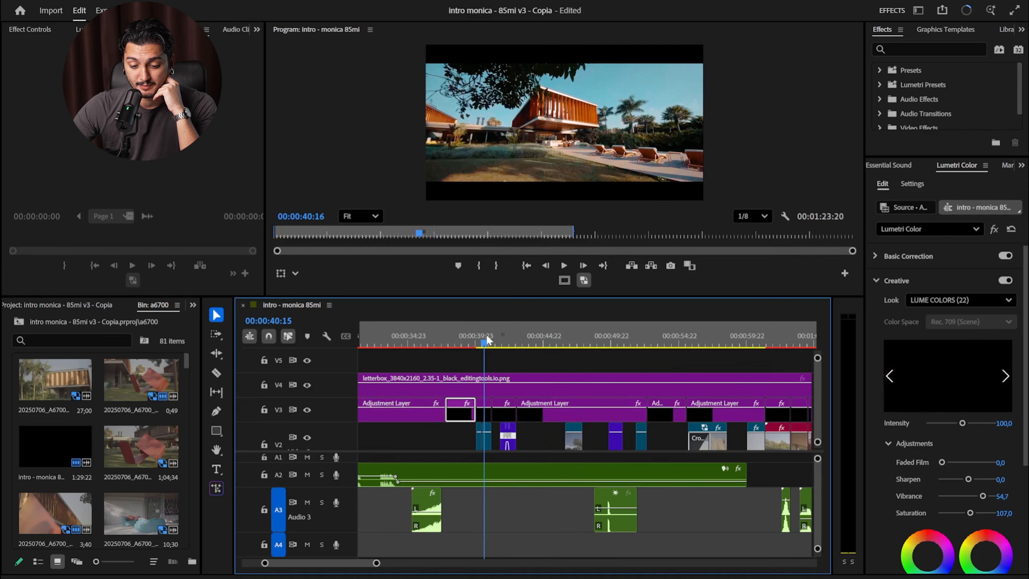
left_click(511, 353)
Go to 00:01:07:04 and select the Video 3 adjustment layer above the night living-room shot to examine its Lumetri look.
scroll(543, 359, "right", 6)
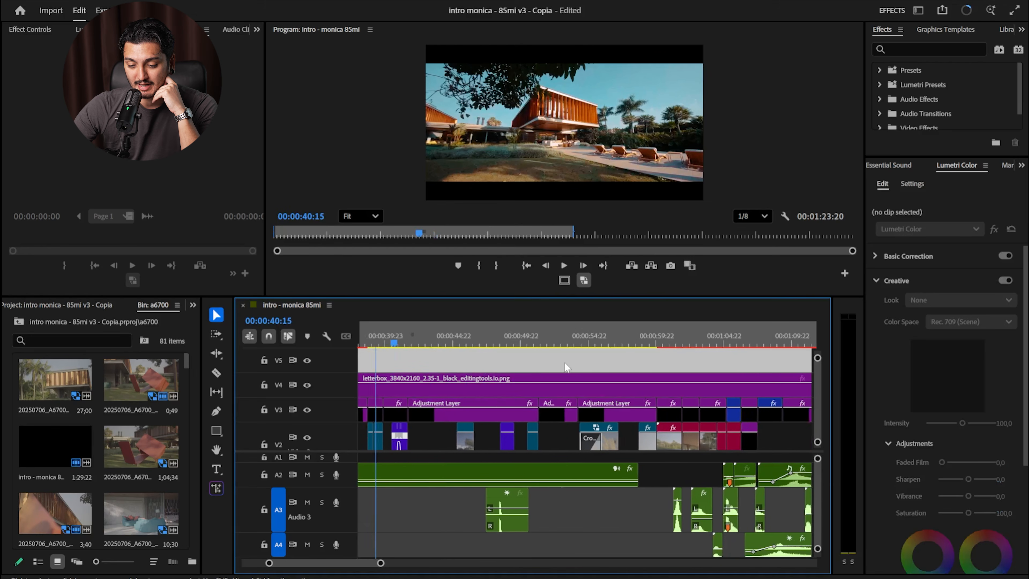
left_click(700, 342)
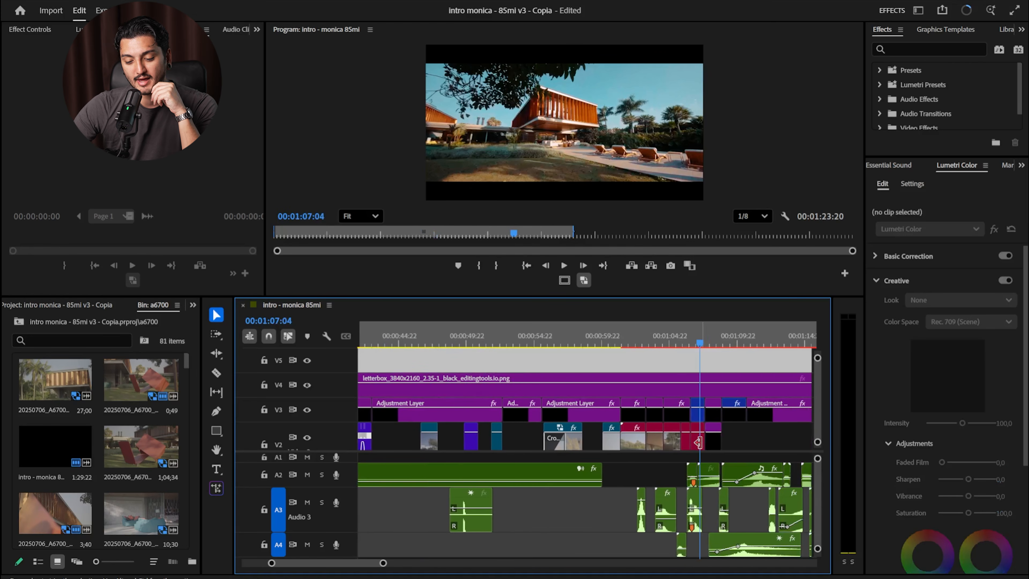
left_click(680, 416)
left_click(697, 410)
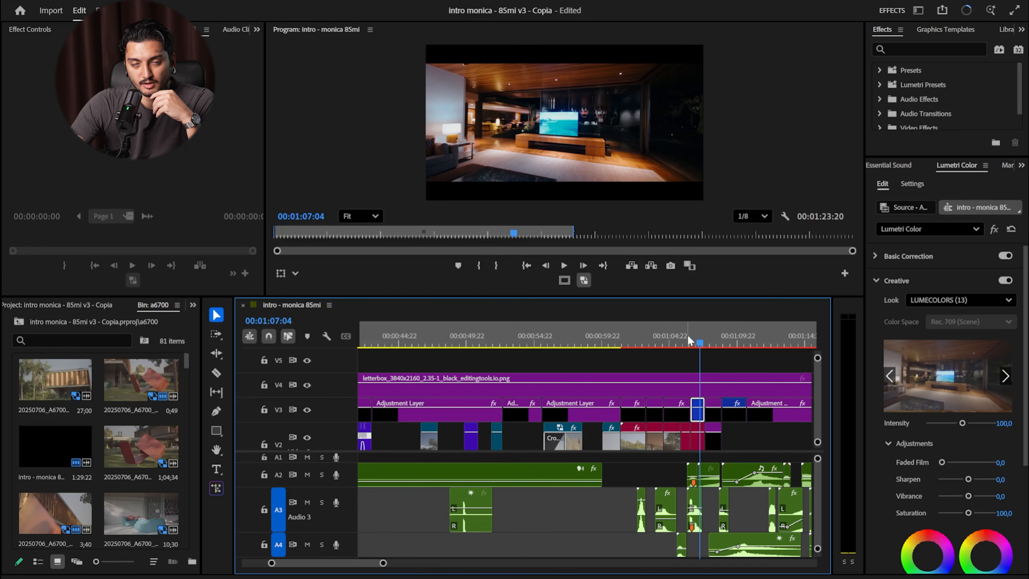
Compare the Lumetri settings of the Video 3 adjustment layers near 00:01:00:11 and 00:00:53:15, dismissing the Impulse notification.
left_click_drag(675, 334, 594, 334)
left_click(609, 335)
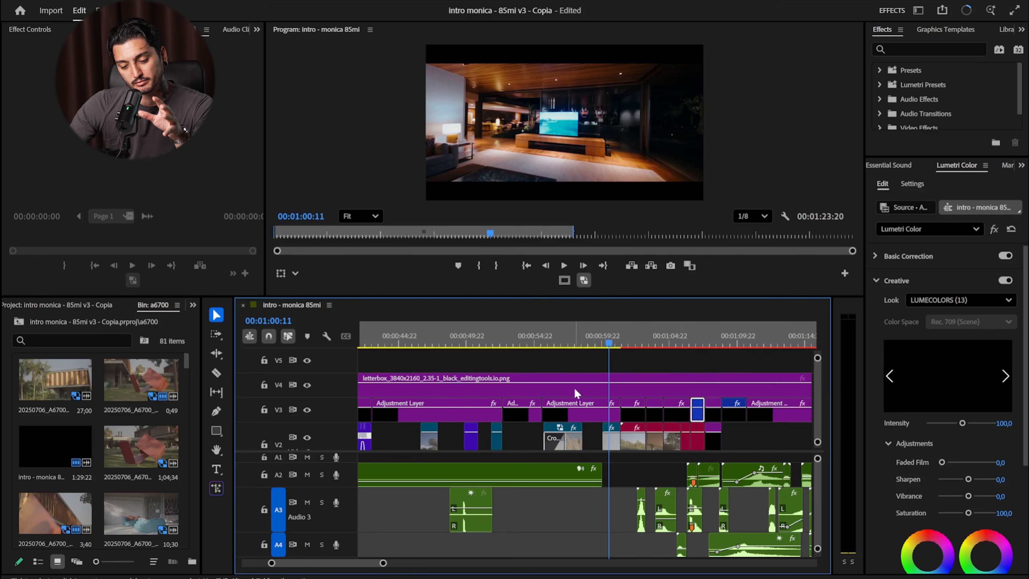
left_click(602, 401)
scroll(602, 401, "up", 4)
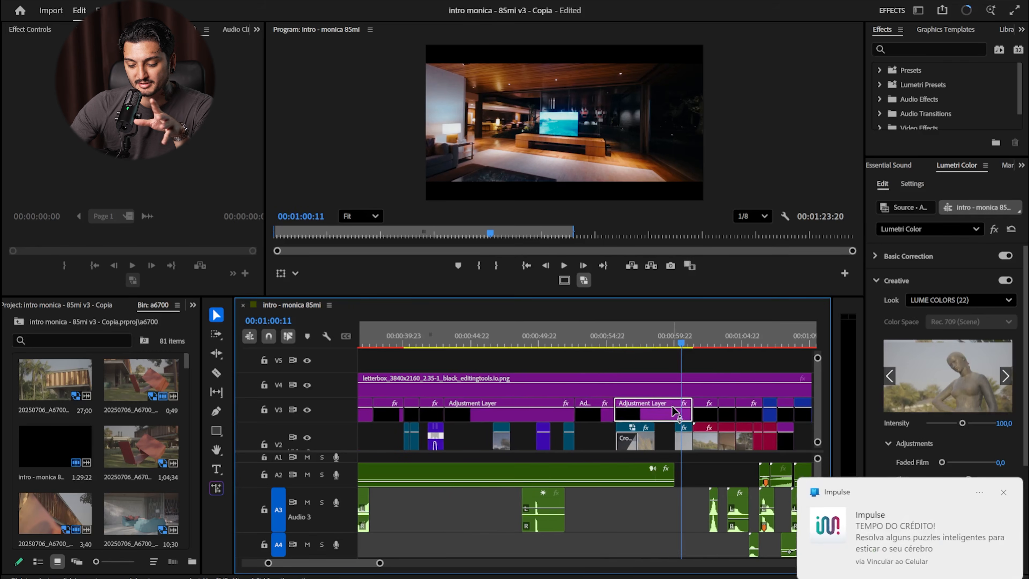
left_click(1004, 492)
left_click(588, 418)
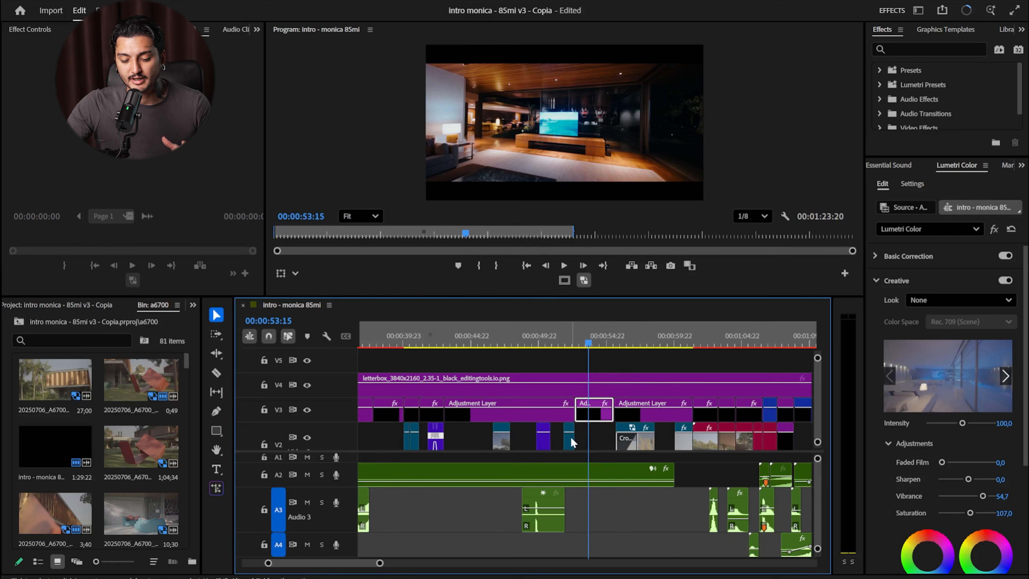
Select the blue-lit interior clip on Video 1 at 00:00:53:10 to examine its own effects and grading.
scroll(817, 413, "down", 3)
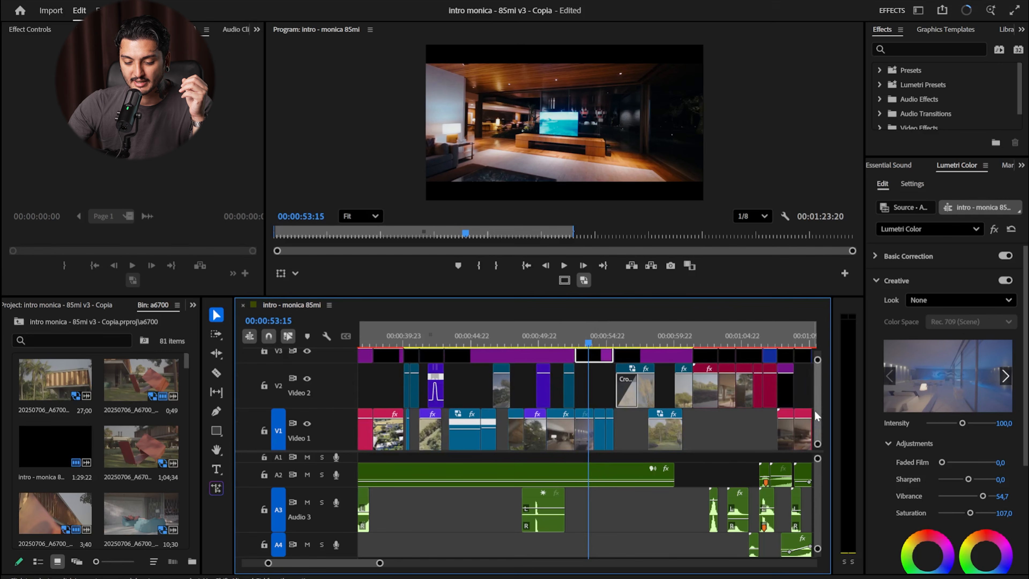
left_click(586, 434)
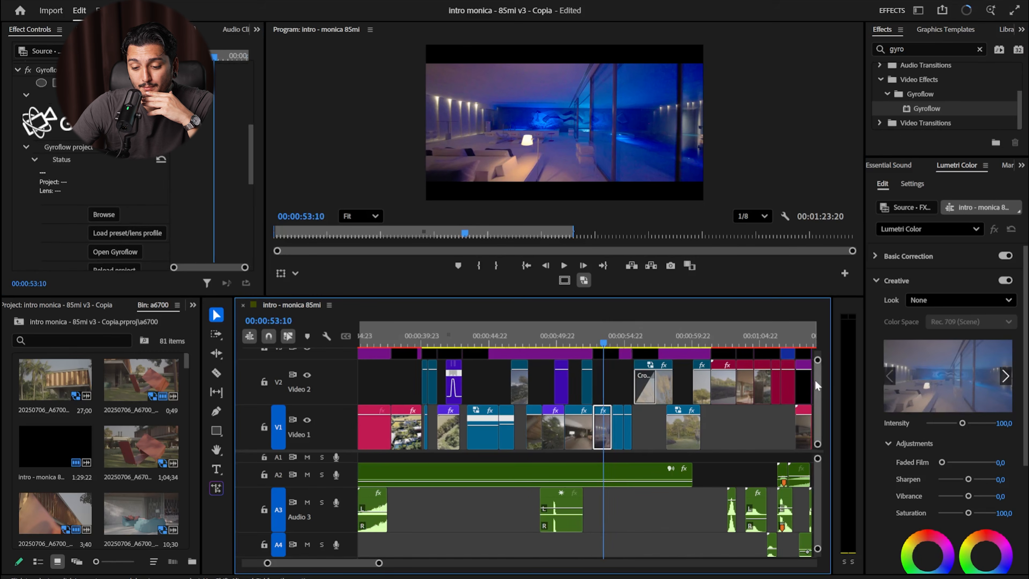
scroll(816, 382, "up", 3)
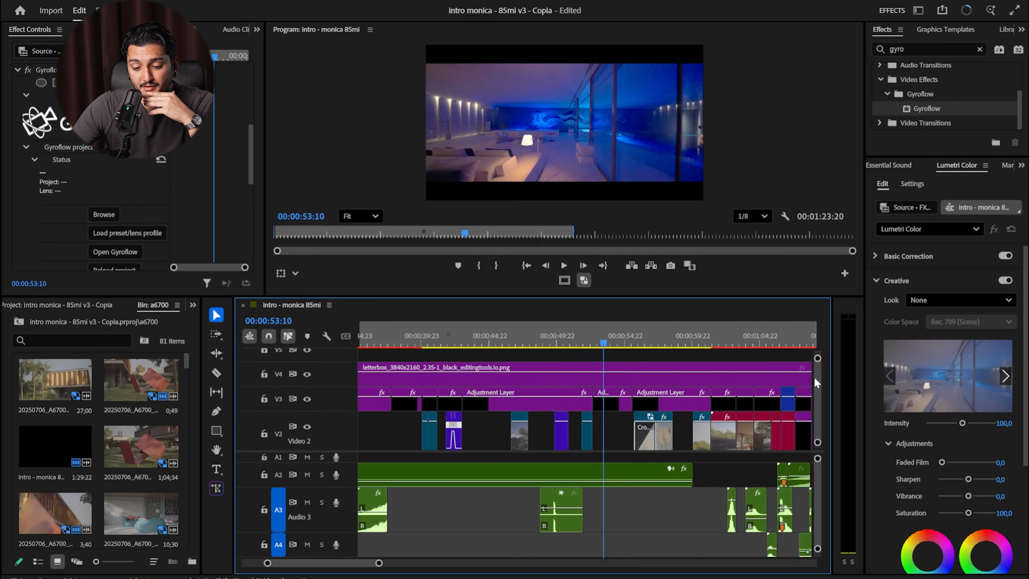
scroll(819, 413, "down", 2)
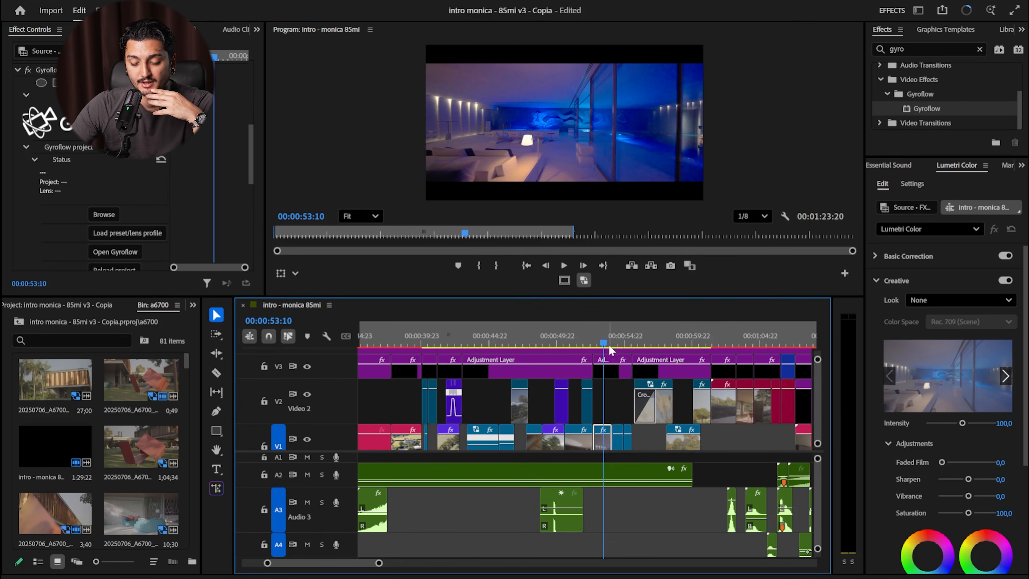
Select the adjustment layer above the blue-lit interior, expand its Basic Correction settings and widen the Lumetri Color panel to read them.
left_click(610, 361)
left_click(906, 262)
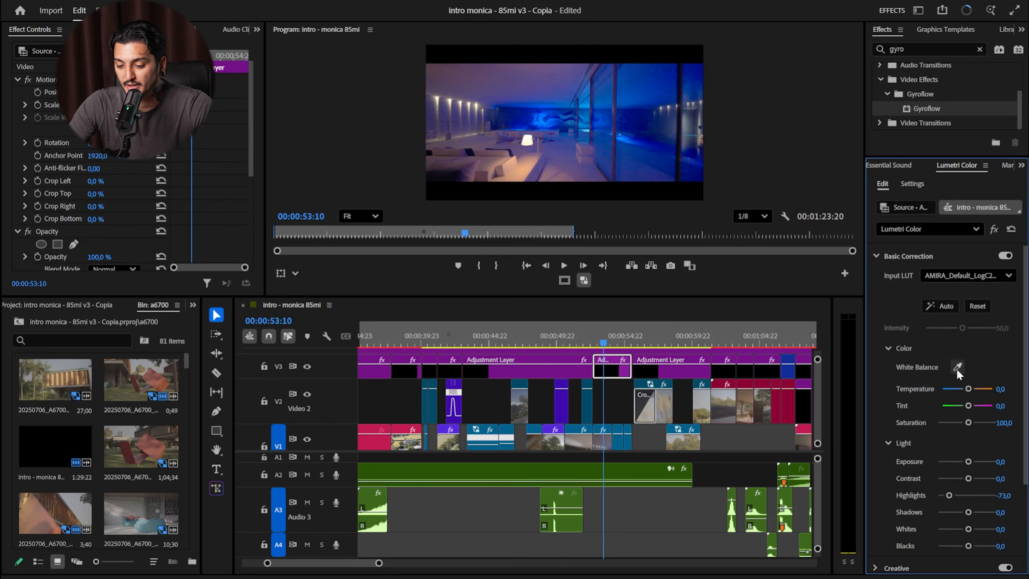
left_click_drag(864, 402, 753, 403)
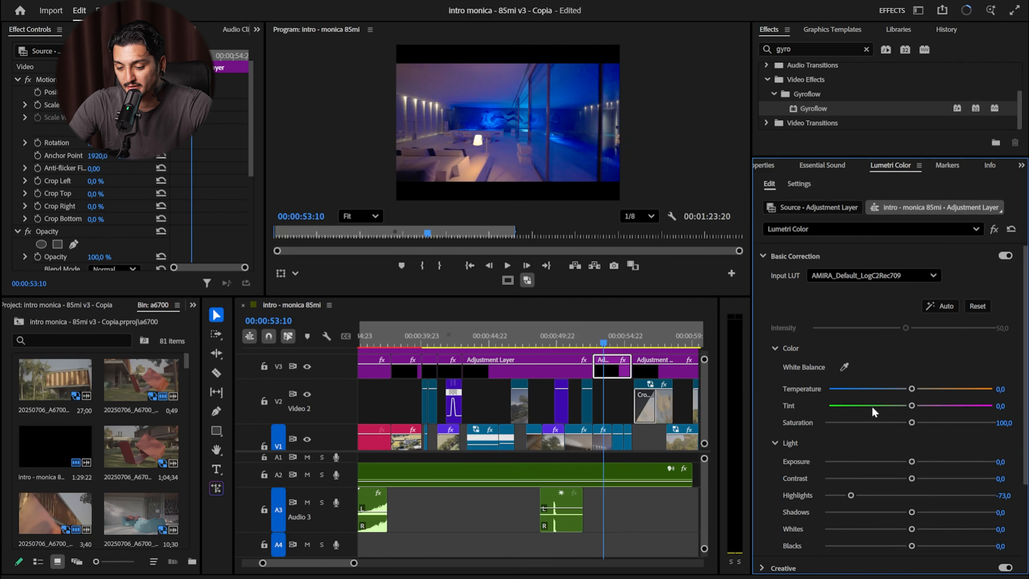
scroll(907, 452, "down", 2)
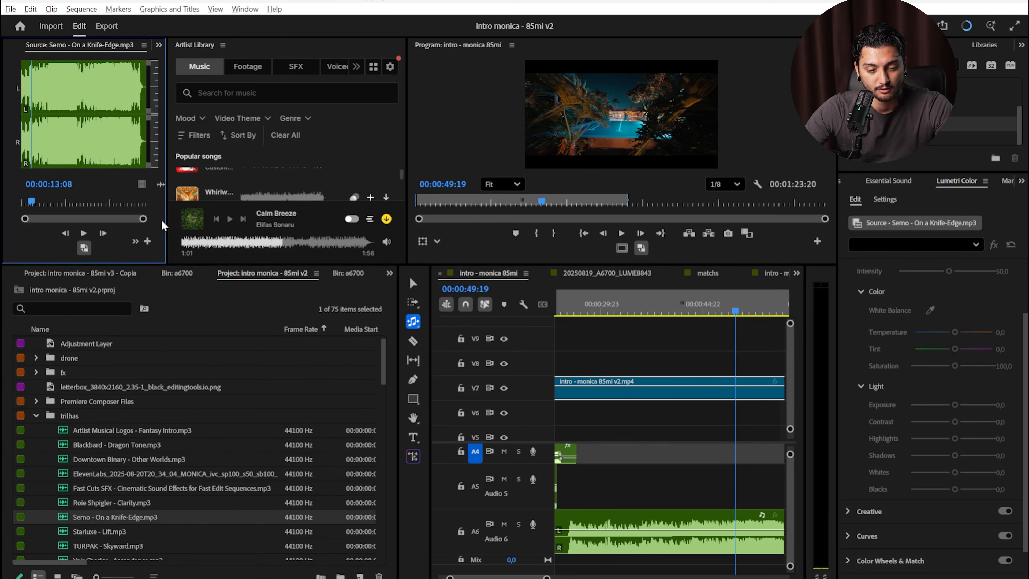
Enlarge the Source Monitor and play Semo - On a Knife-Edge.mp3 from 00:00:06:01 to 00:00:11:04.
left_click_drag(167, 226, 488, 349)
left_click_drag(39, 158, 37, 110)
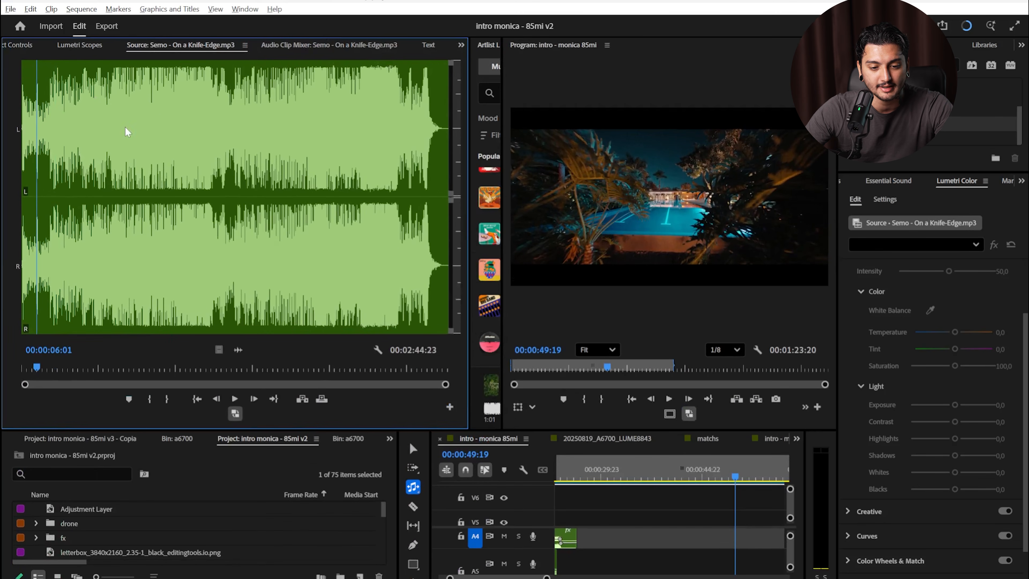
key("space")
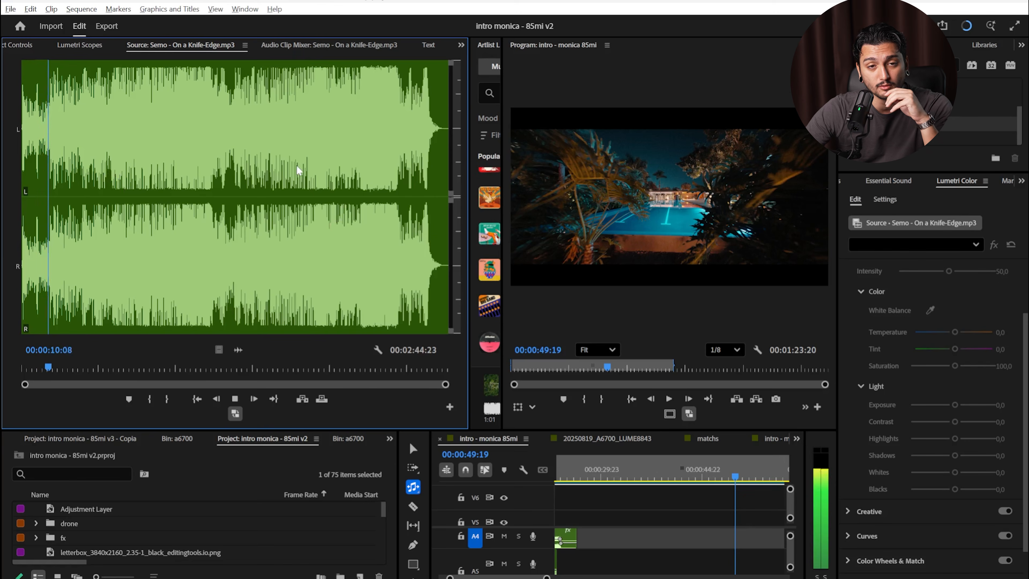
key("space")
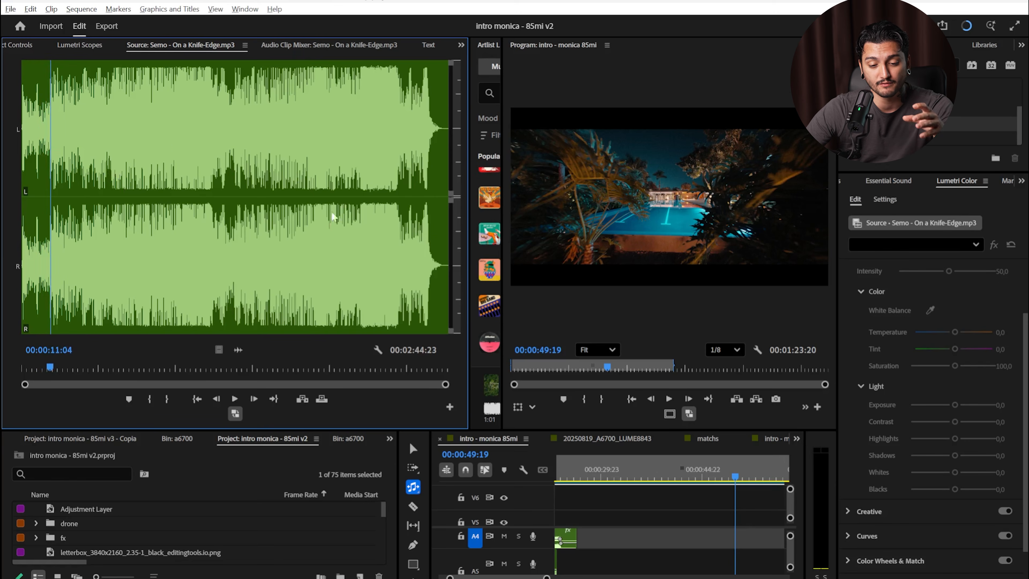
Shrink the Source Monitor to reveal the project items, and create a new sequence from Semo - On a Knife-Edge.mp3.
left_click_drag(512, 429, 504, 298)
scroll(170, 407, "down", 1)
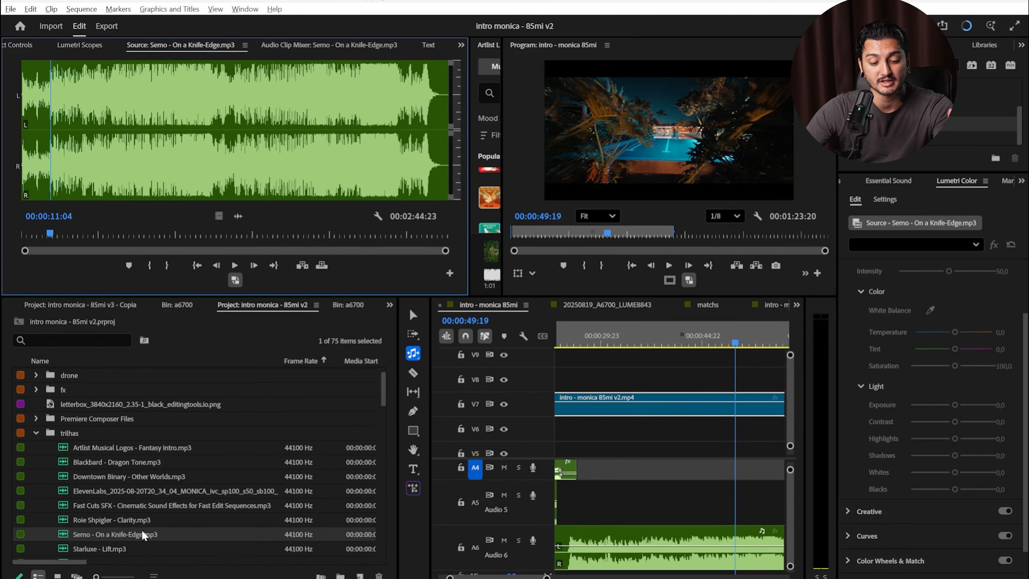
right_click(146, 535)
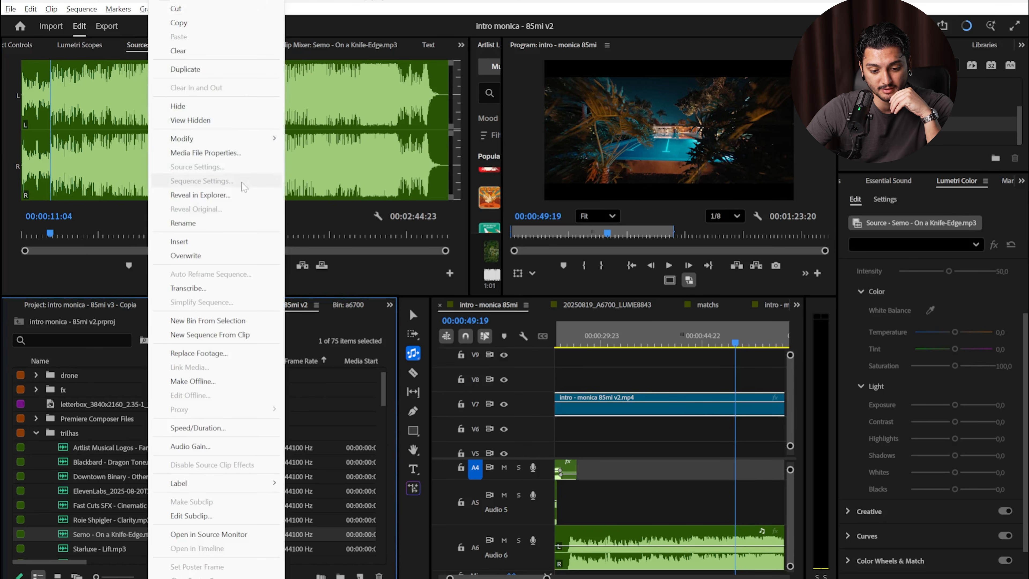
left_click(243, 334)
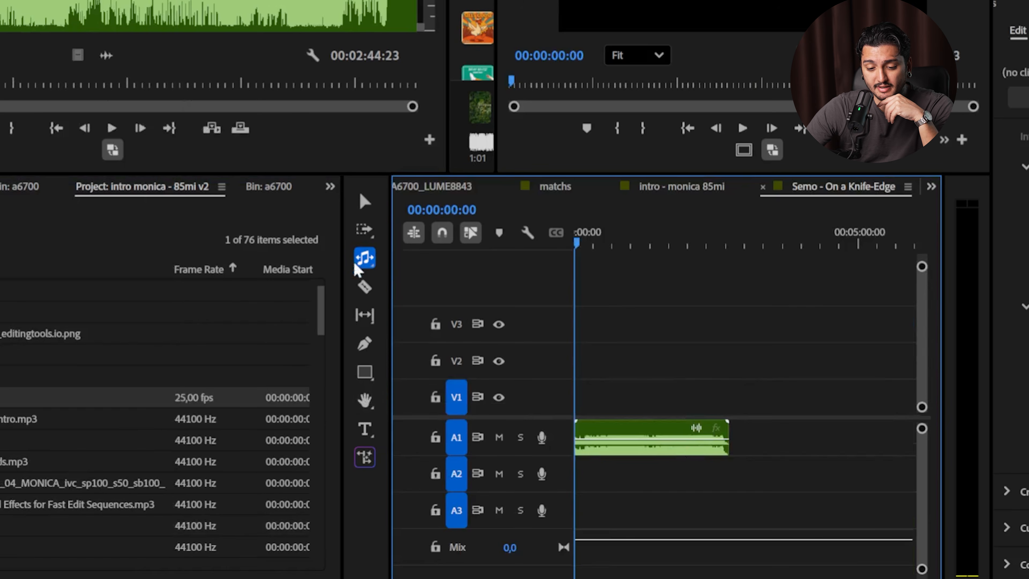
Widen the timeline and shorten the Semo - On a Knife-Edge clip to about 56 seconds with the Remix tool.
left_click_drag(391, 264, 193, 265)
left_click(230, 315)
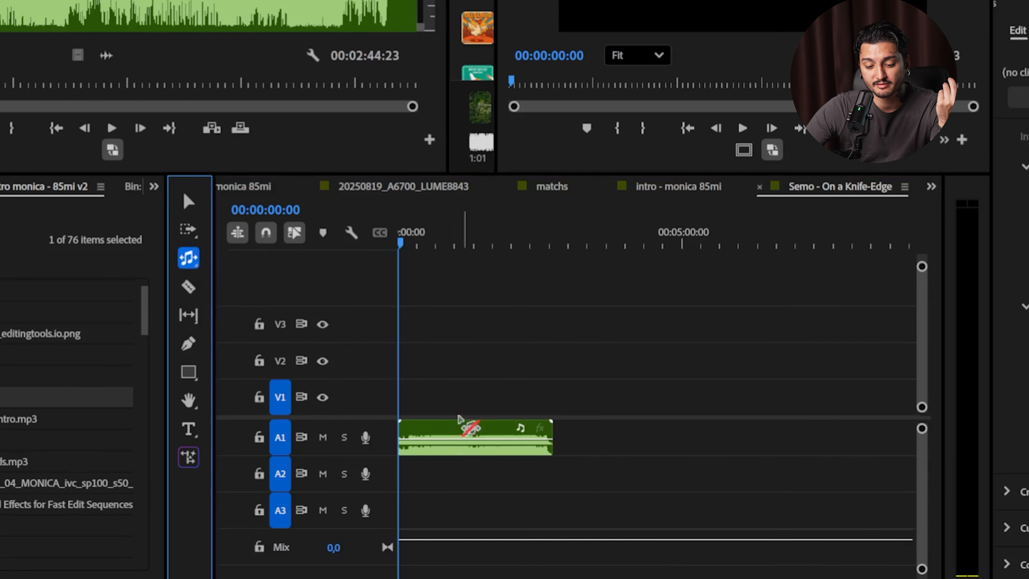
left_click_drag(645, 474, 510, 476)
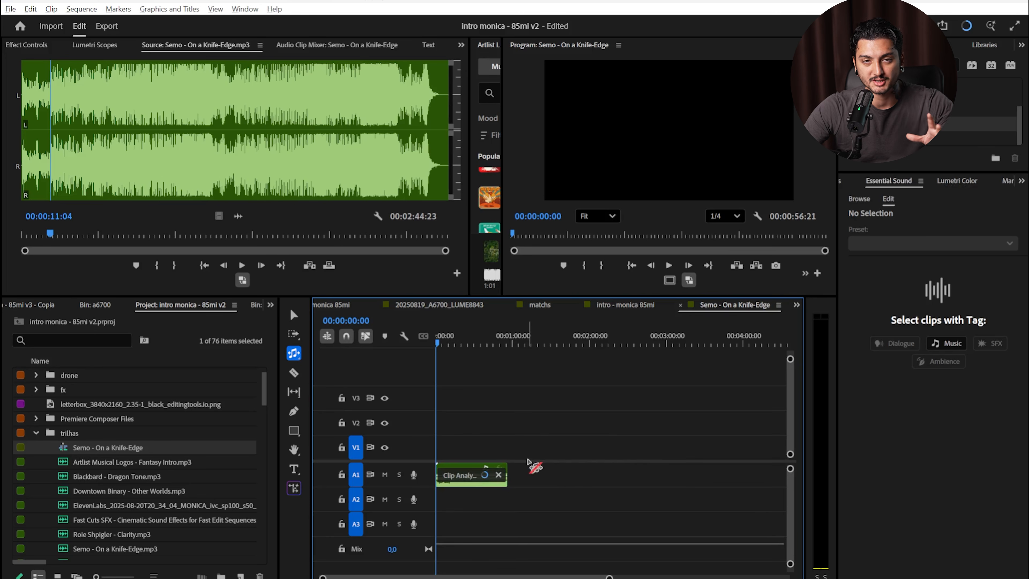
left_click(498, 340)
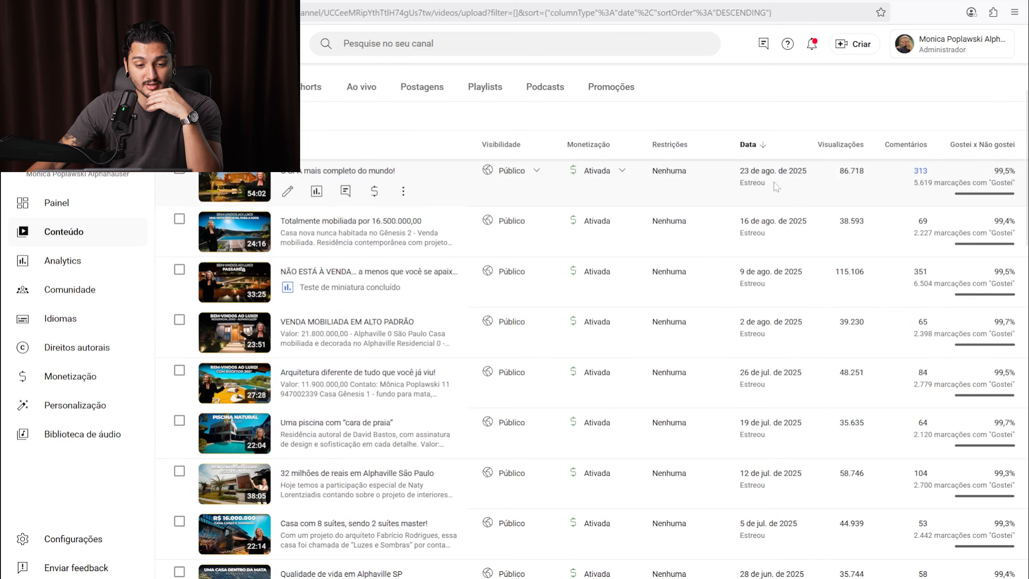
In YouTube Studio, review the monetization status and restrictions of the channel's videos from August back to June 2025.
mouse_move(608, 224)
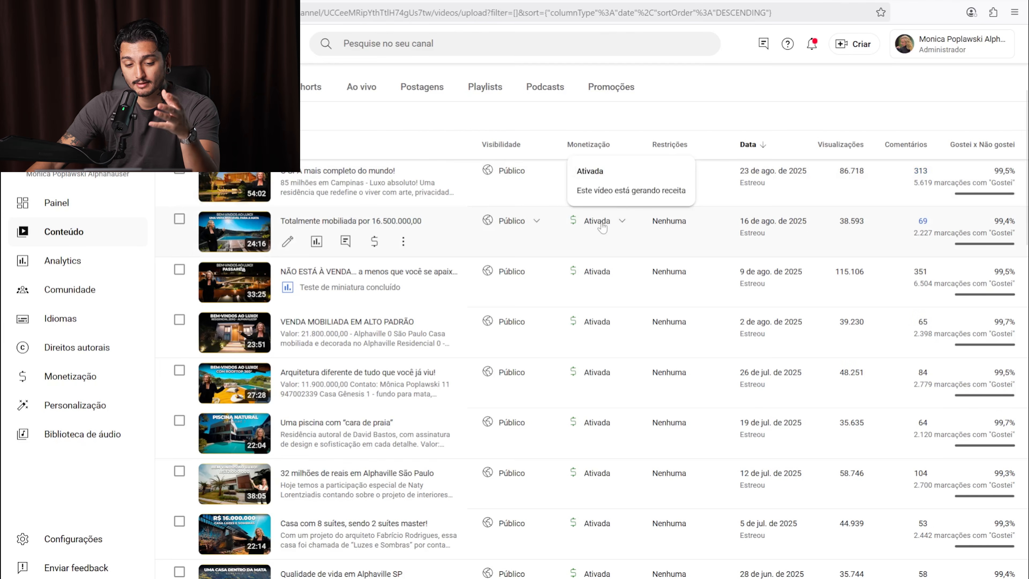
scroll(604, 226, "down", 1)
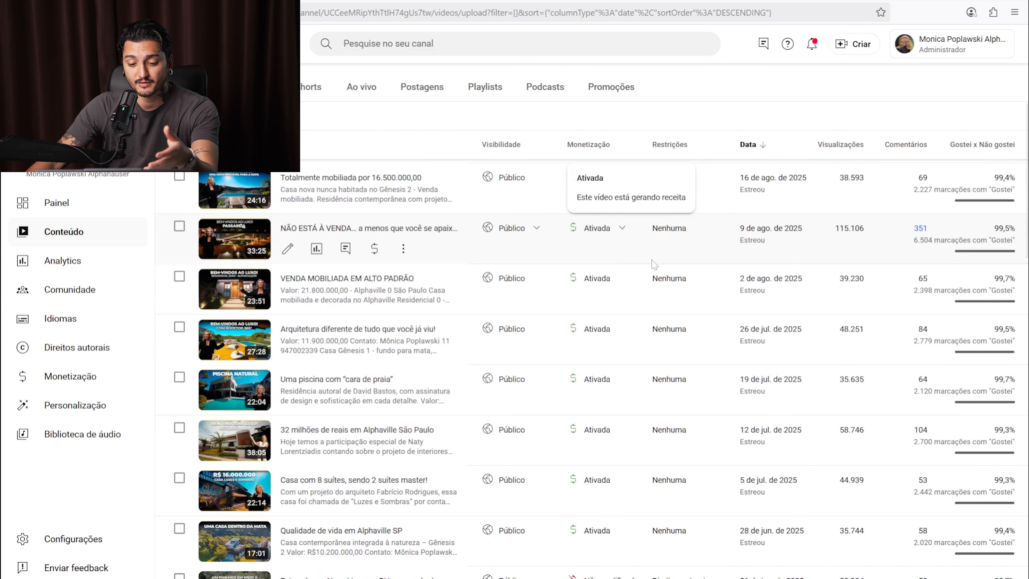
scroll(652, 261, "down", 2)
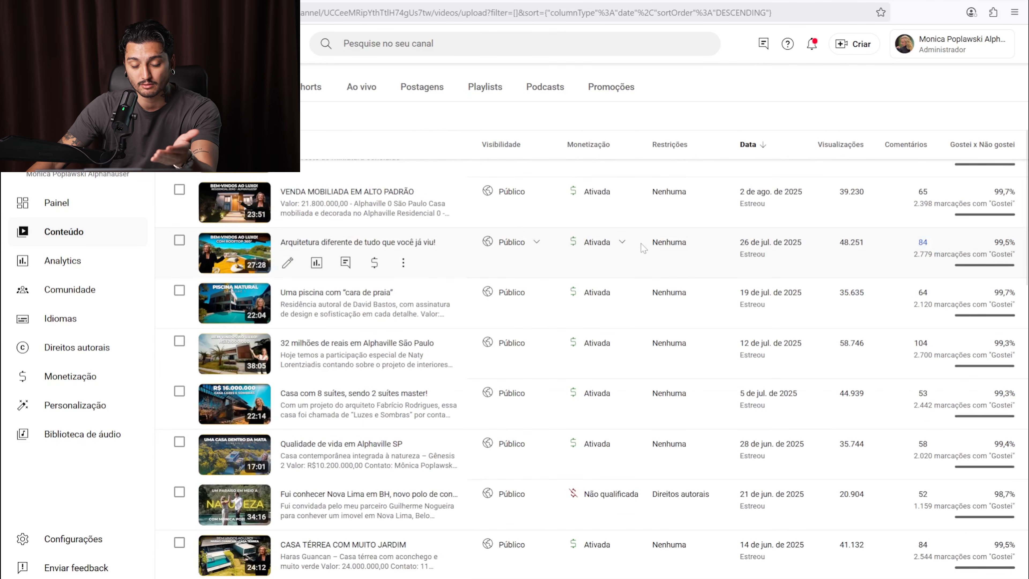
scroll(640, 243, "down", 3)
Examine the monetization and copyright details of the Nova Lima video dated 21 de jun. de 2025, and compare the neighbouring older videos.
mouse_move(610, 374)
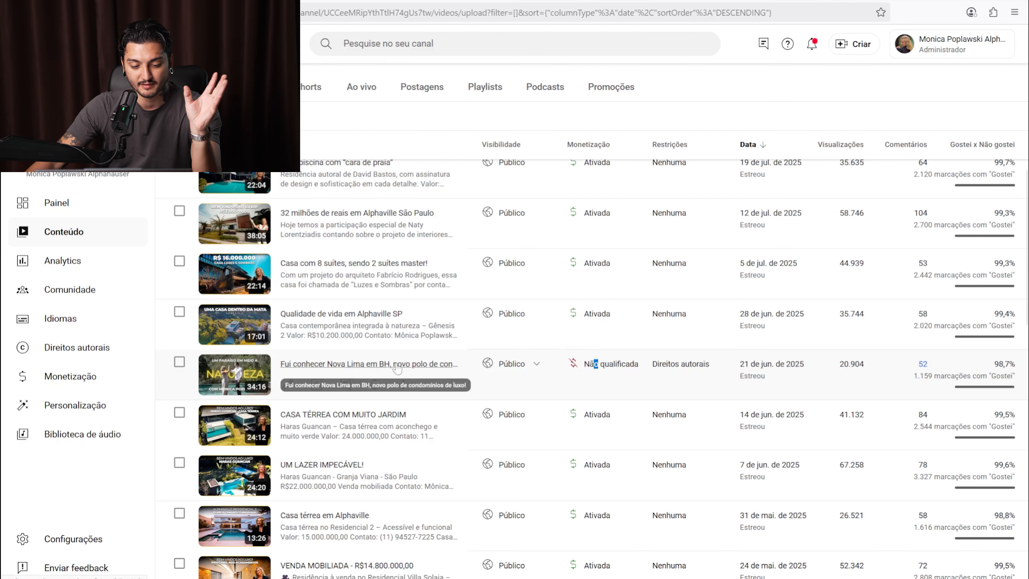
scroll(621, 443, "up", 1)
mouse_move(622, 432)
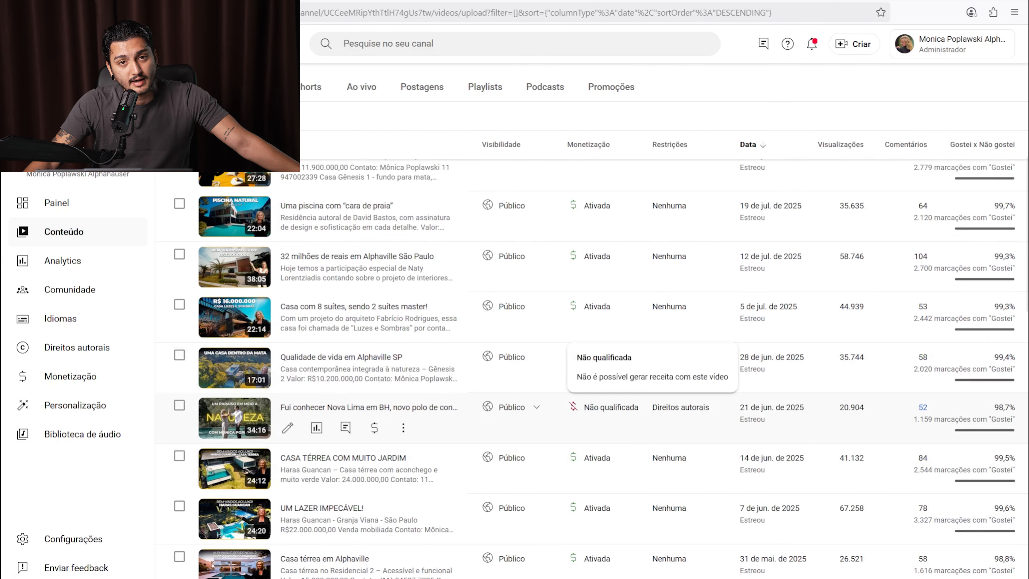
mouse_move(672, 403)
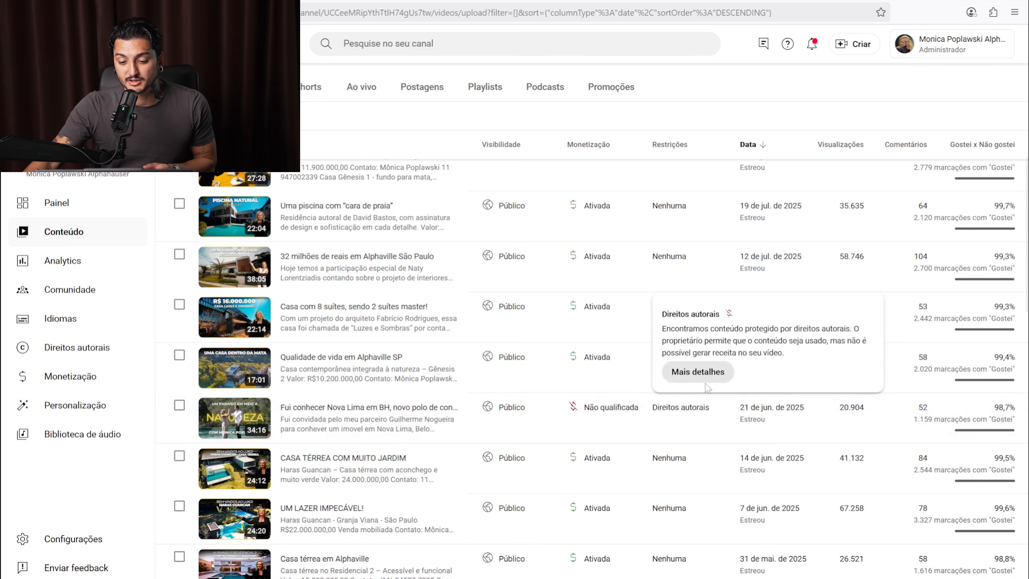
scroll(711, 398, "down", 2)
scroll(711, 398, "down", 2)
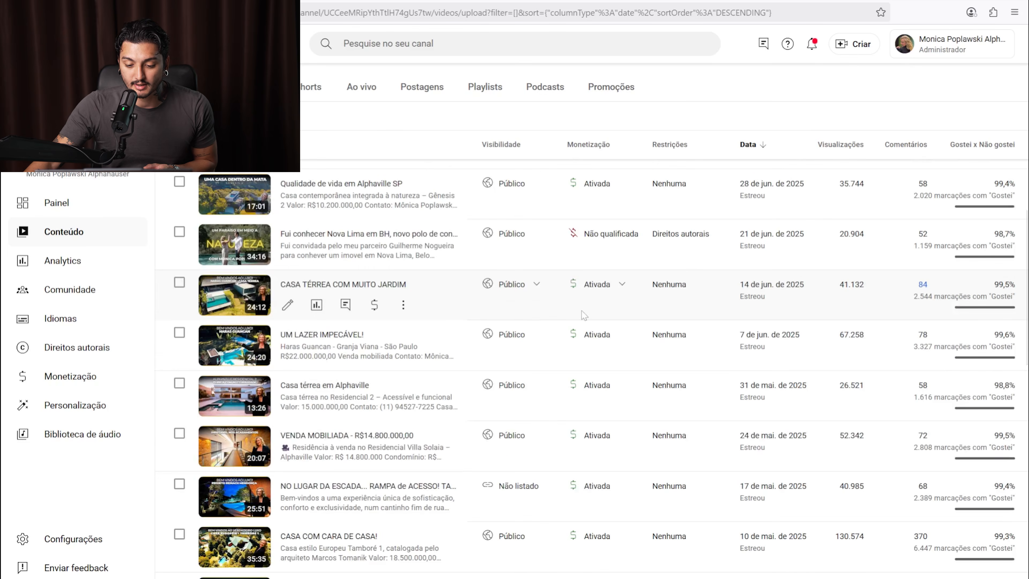
mouse_move(583, 315)
scroll(599, 313, "up", 2)
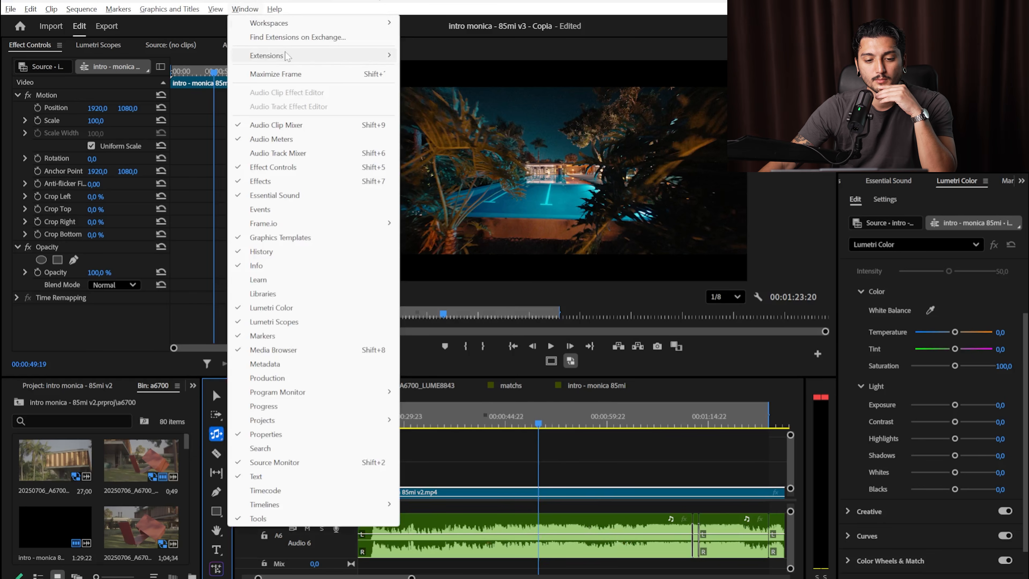
Open the Artlist Library extension and preview the song Calm Breeze from the popular songs.
mouse_move(289, 56)
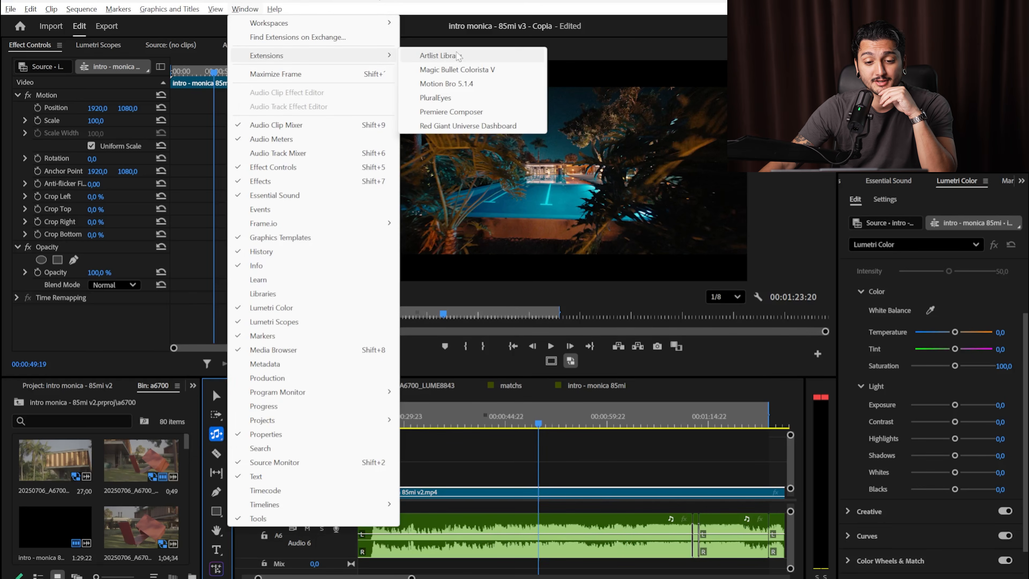
left_click(445, 57)
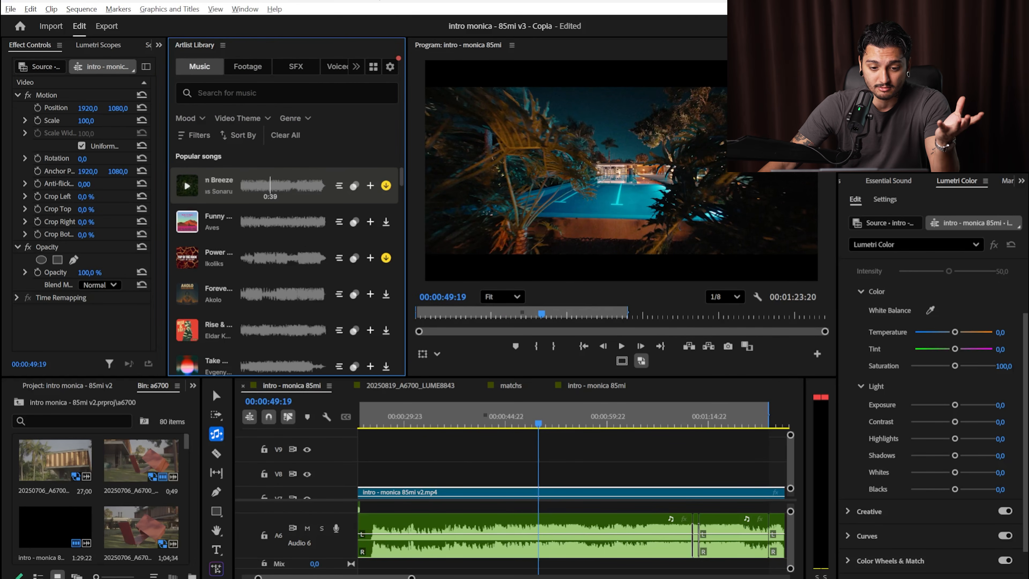
left_click(183, 193)
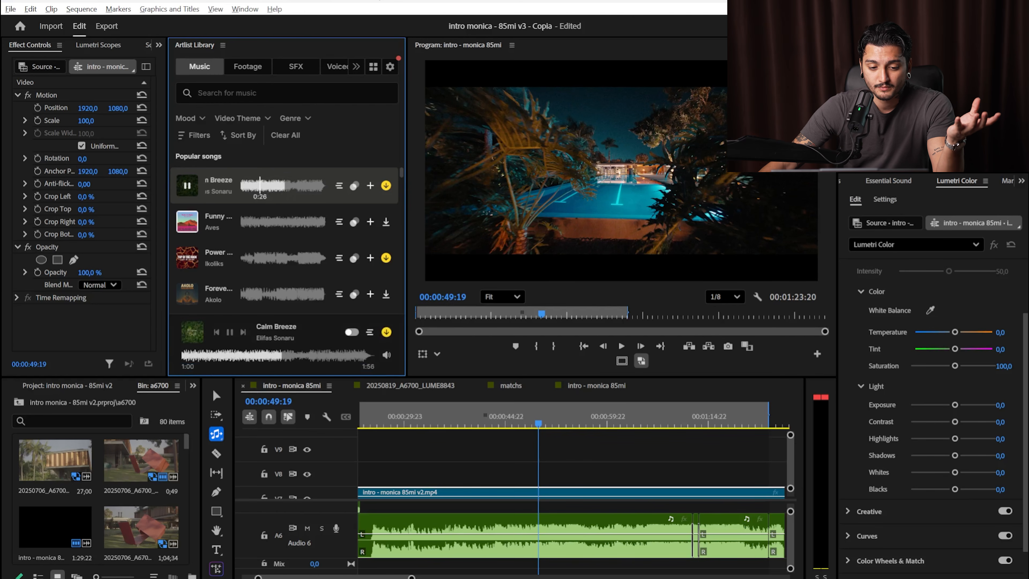
left_click(182, 195)
left_click_drag(270, 185, 330, 222)
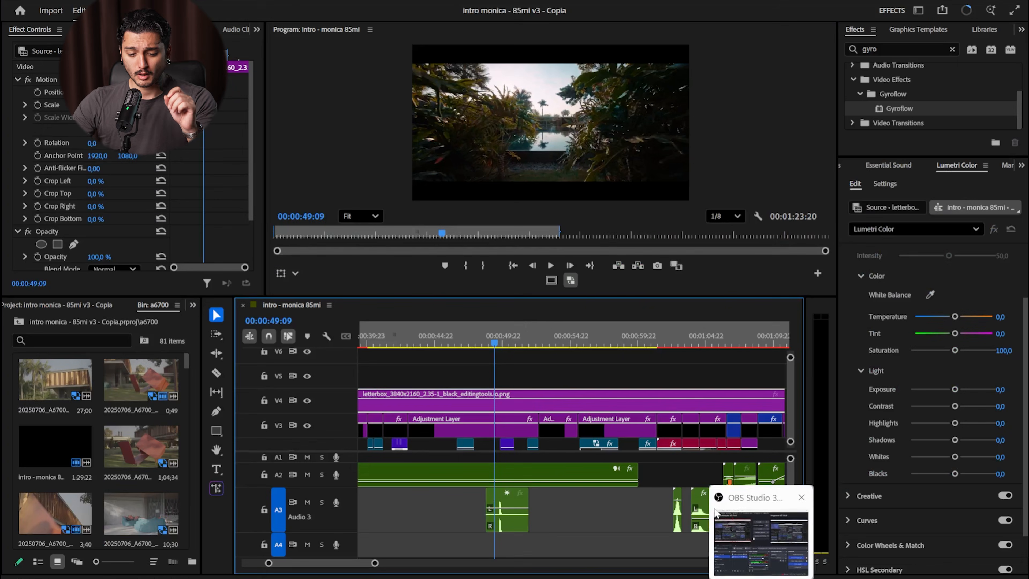
Select the letterbox overlay clip on track V4 and enlarge the Program Monitor by shrinking the timeline.
left_click(471, 426)
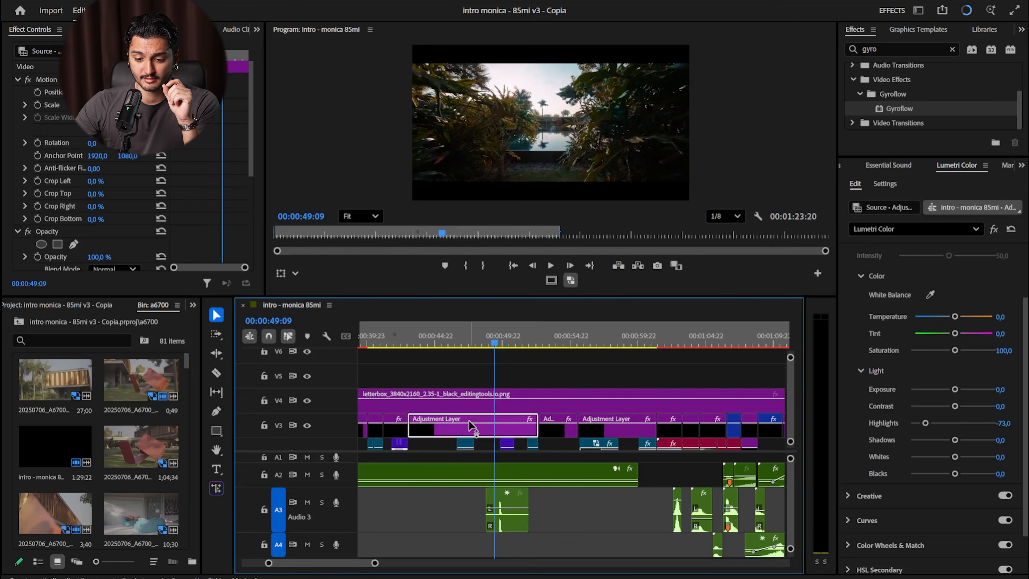
left_click(470, 406)
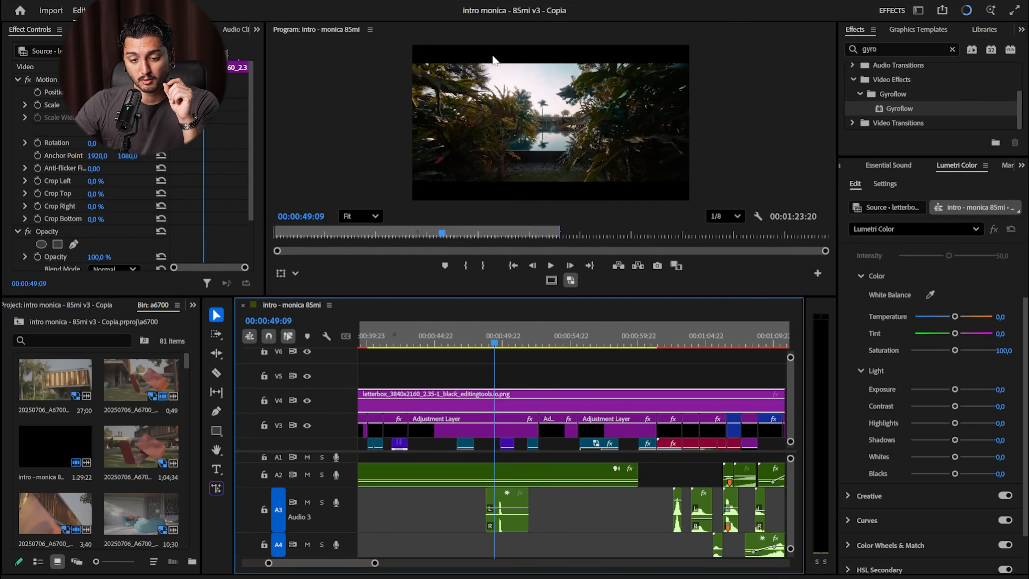
left_click_drag(515, 297, 526, 388)
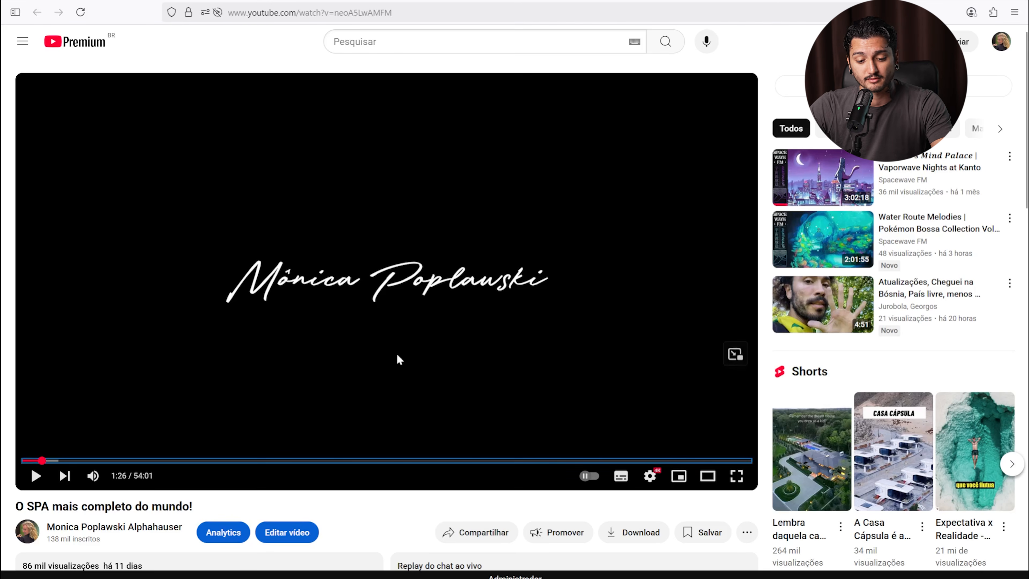
Play the YouTube video "O SPA mais completo do mundo!" across the end of its intro, and jump to about 52:30.
key("Left")
key("space")
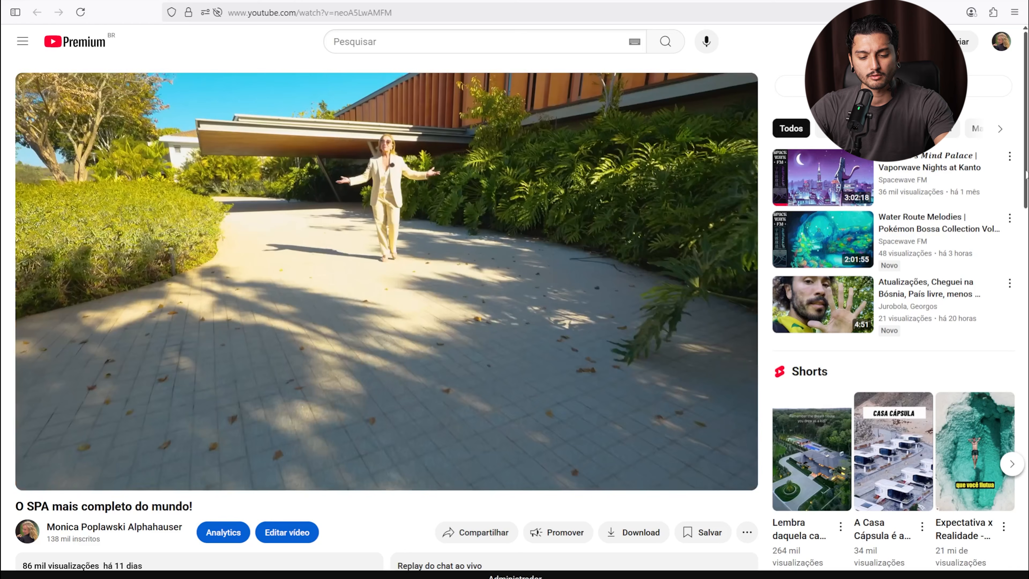
key("space")
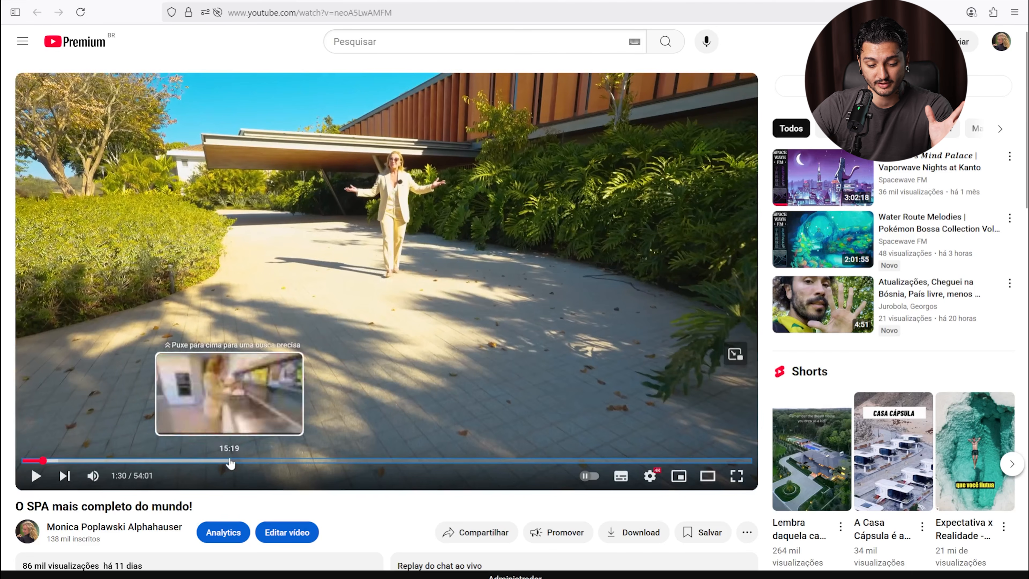
left_click(731, 461)
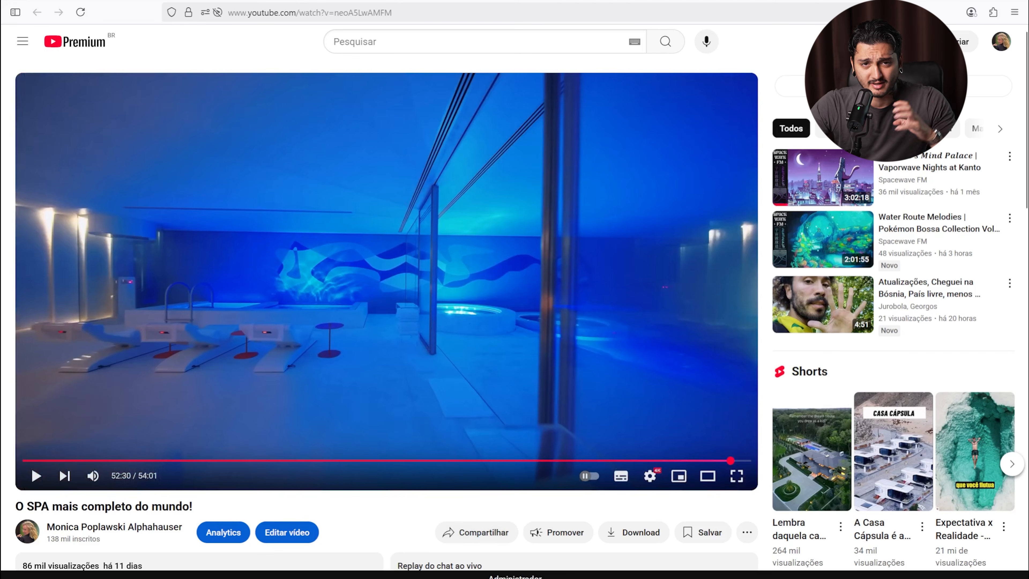
Switch back to Premiere Pro and review the letterboxed shots from about 00:00:48:16 to 00:00:51:12.
mouse_move(444, 576)
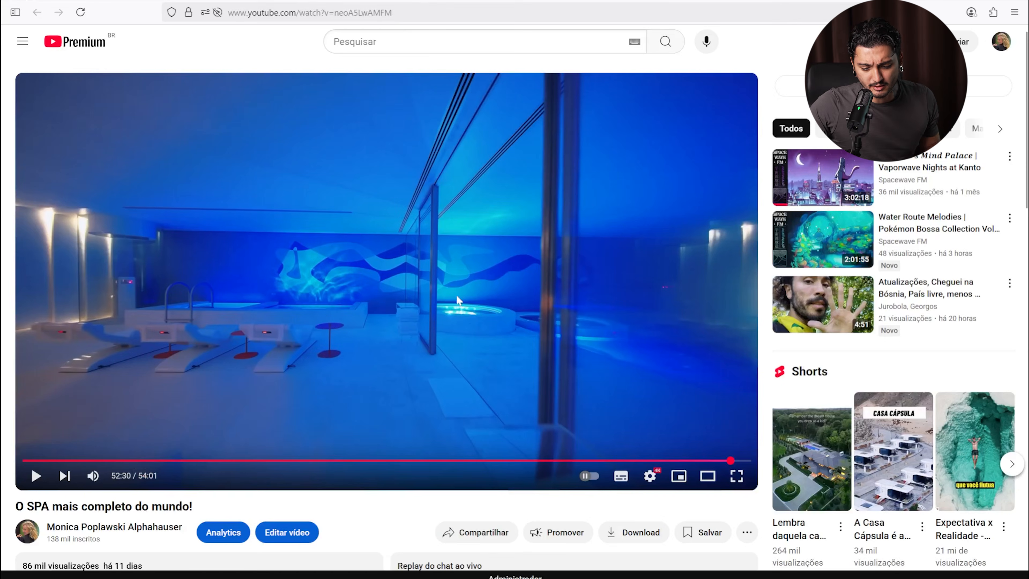
left_click(444, 575)
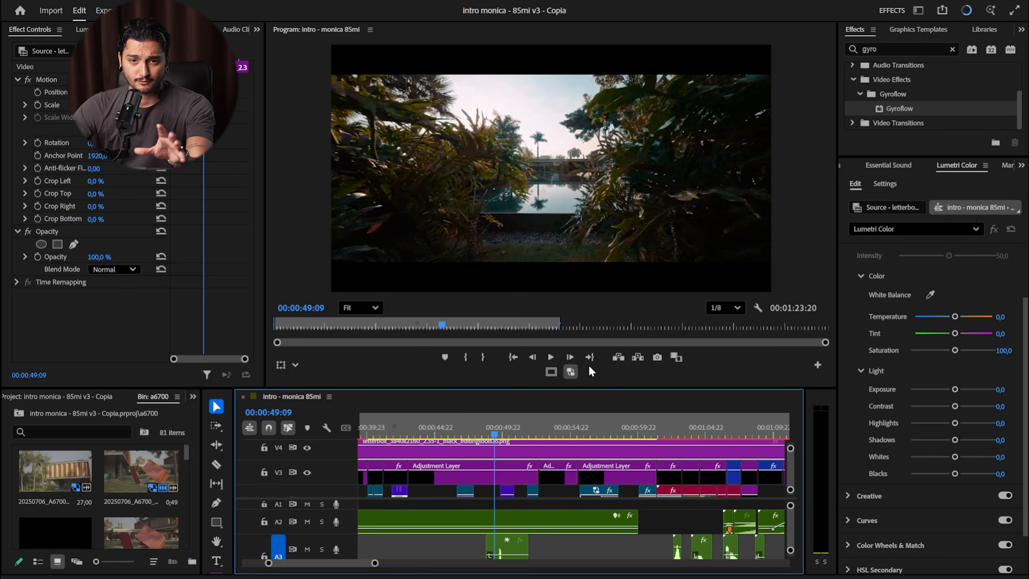
left_click(489, 424)
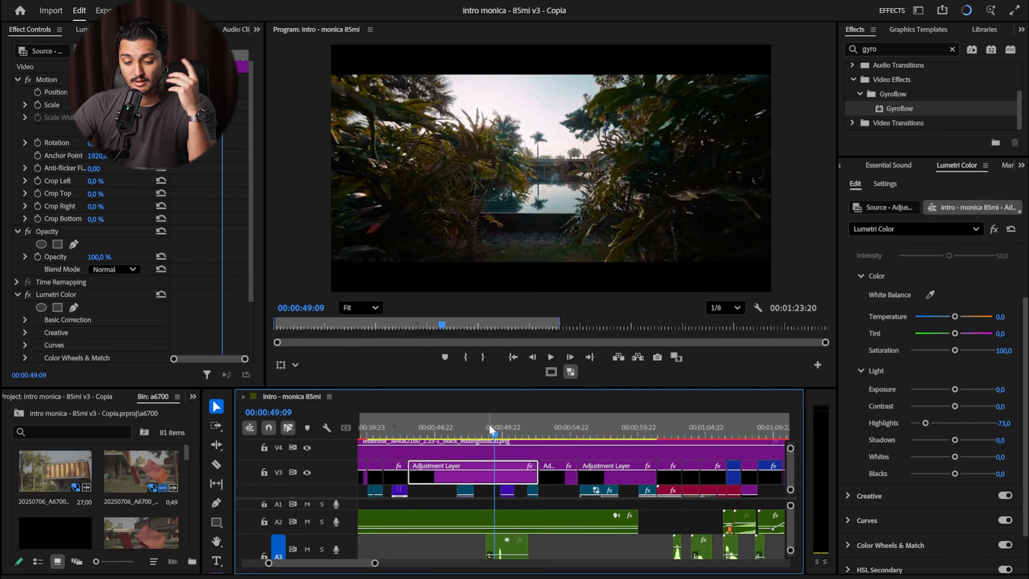
left_click(474, 451)
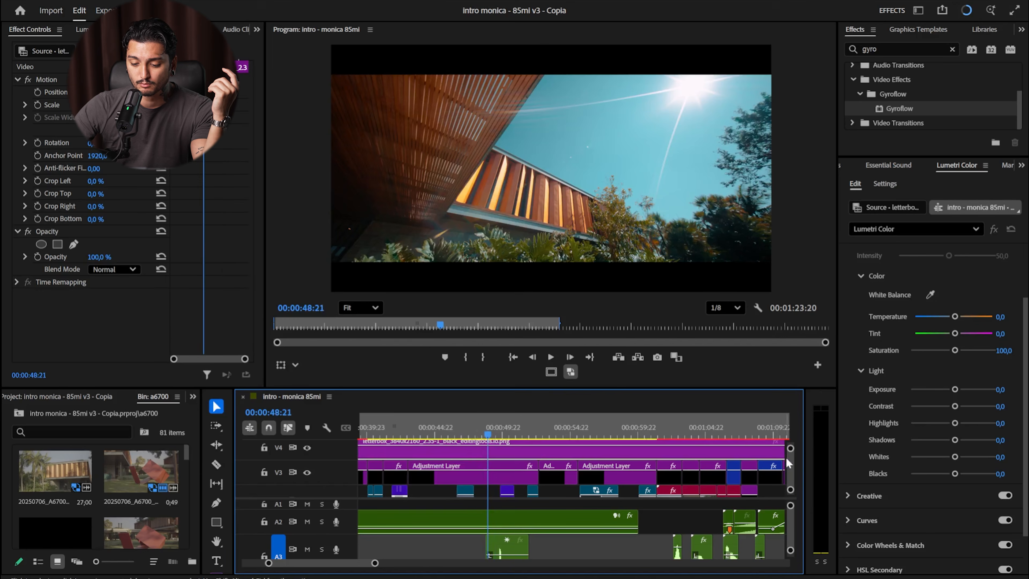
scroll(788, 461, "up", 1)
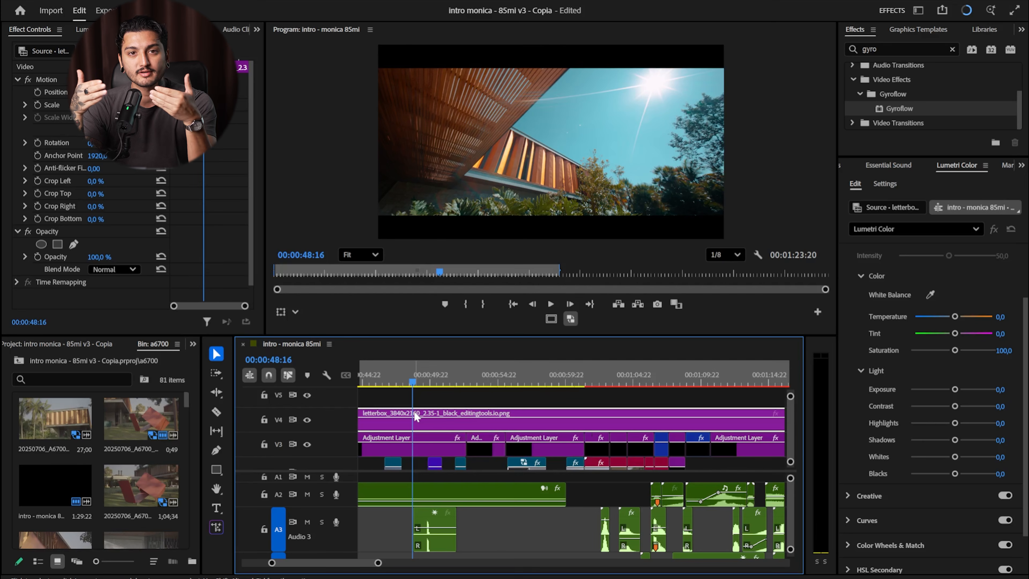
left_click(438, 368)
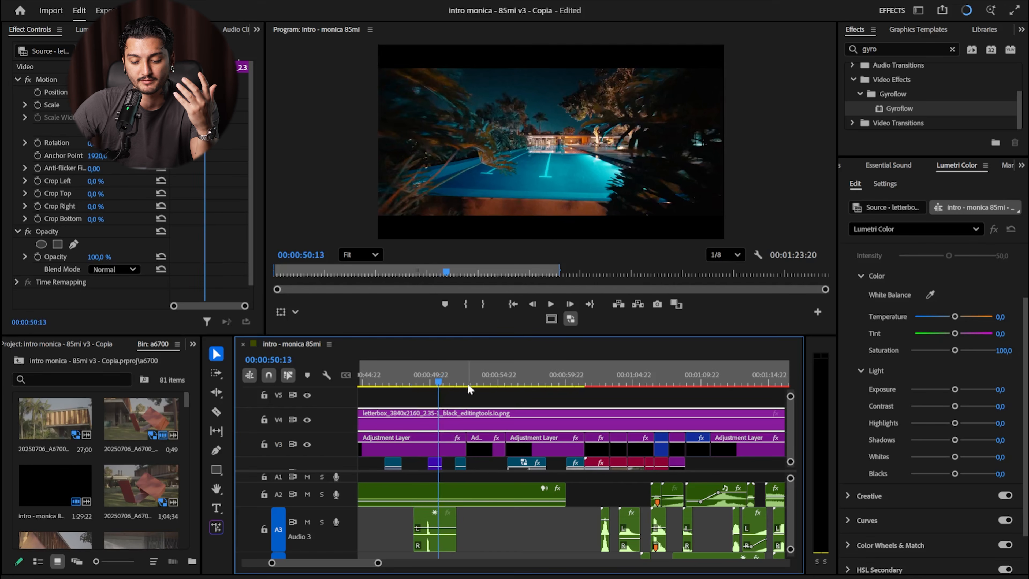
left_click(452, 379)
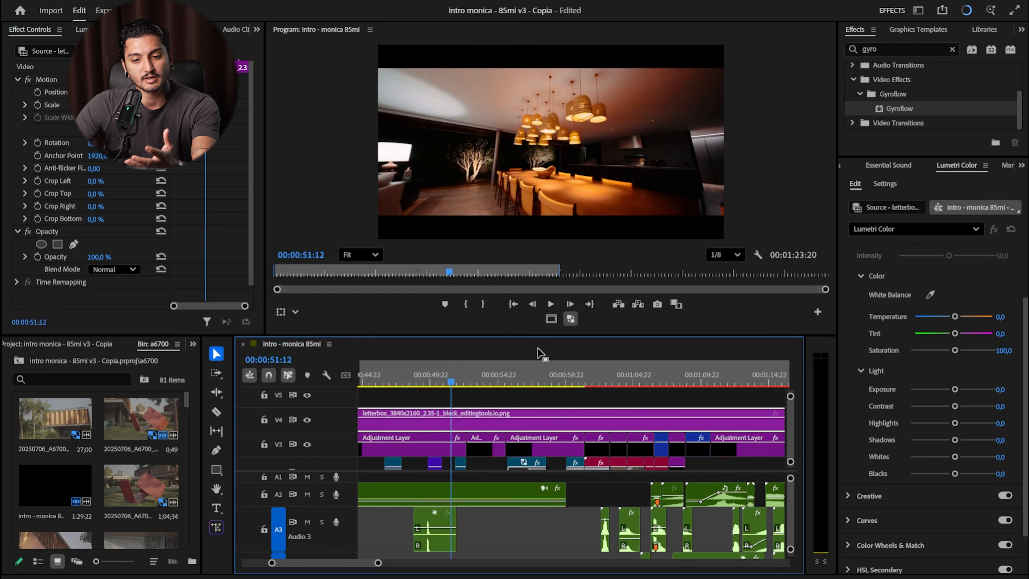
Toggle the visibility of the V4 letterbox track to compare the dining room shot with and without the bars.
left_click(307, 419)
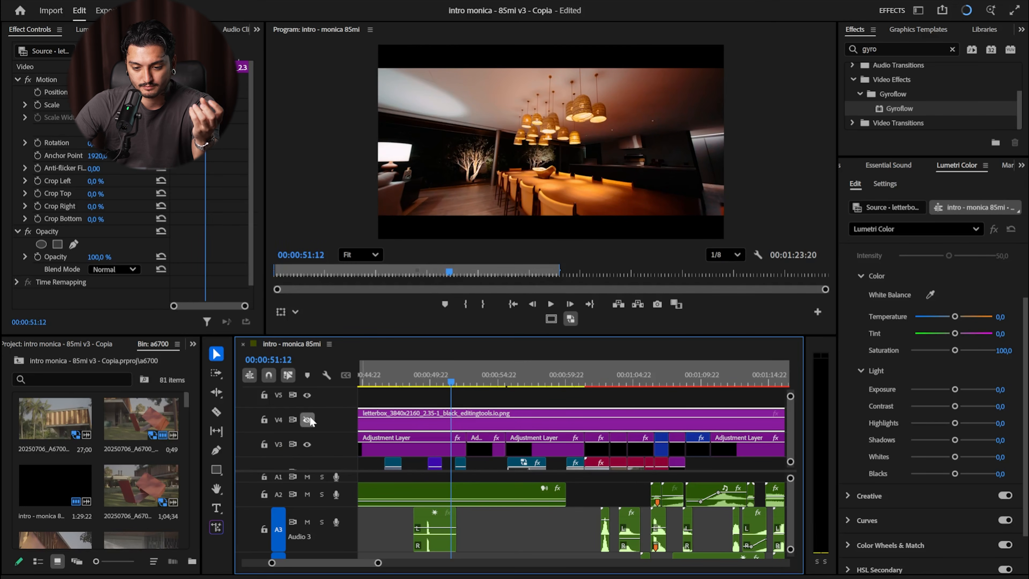
left_click(308, 421)
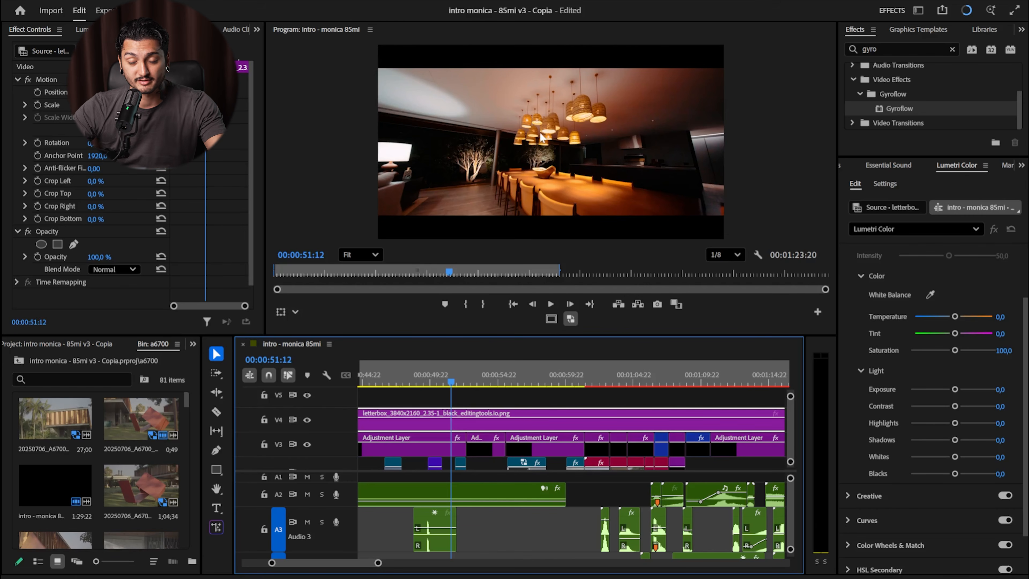
left_click(478, 380)
scroll(520, 395, "right", 2)
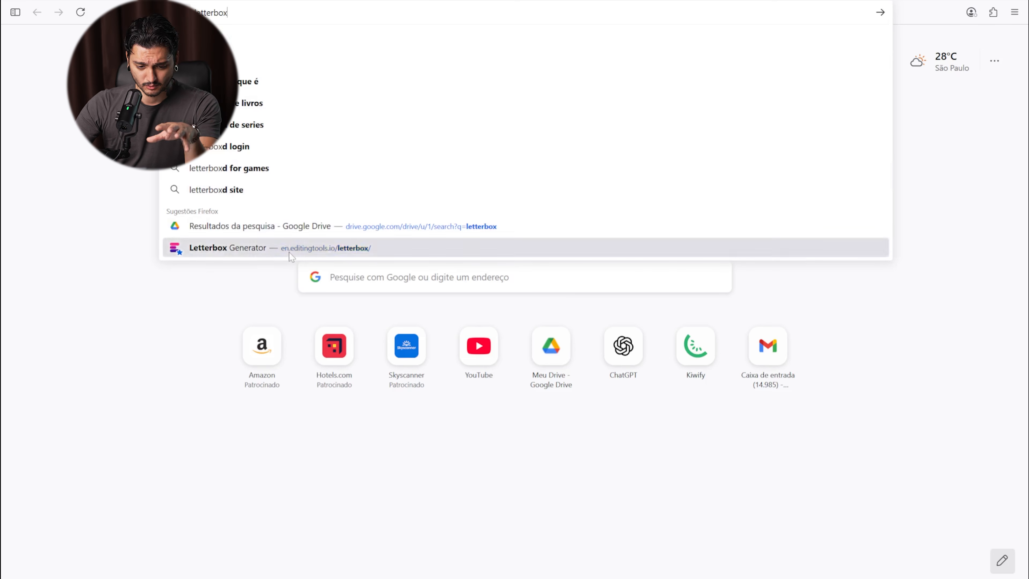
In the web browser, open the Letterbox Generator page on editingtools.io and dismiss the translation offer.
left_click(300, 247)
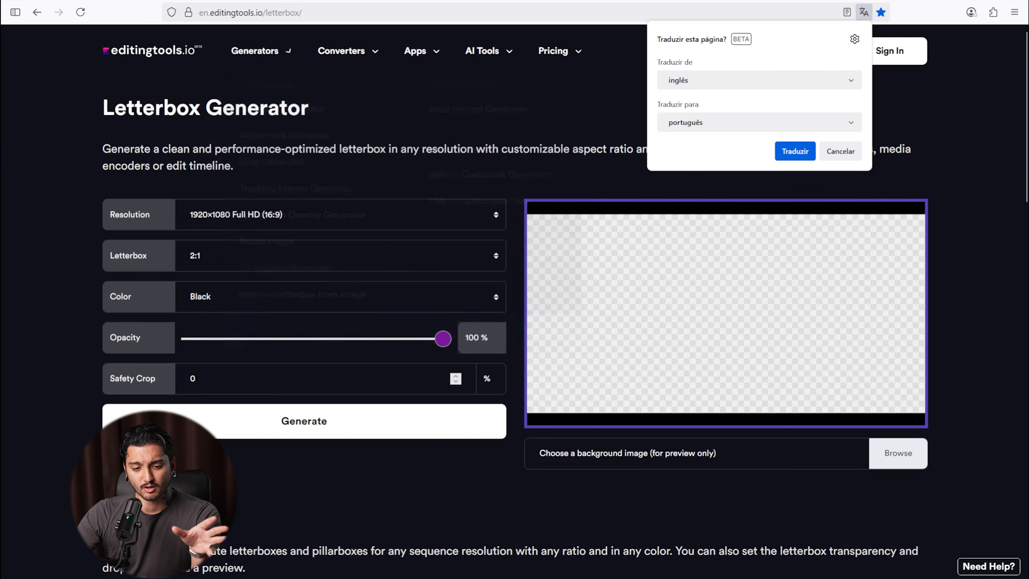
scroll(281, 169, "down", 1)
scroll(281, 169, "down", 2)
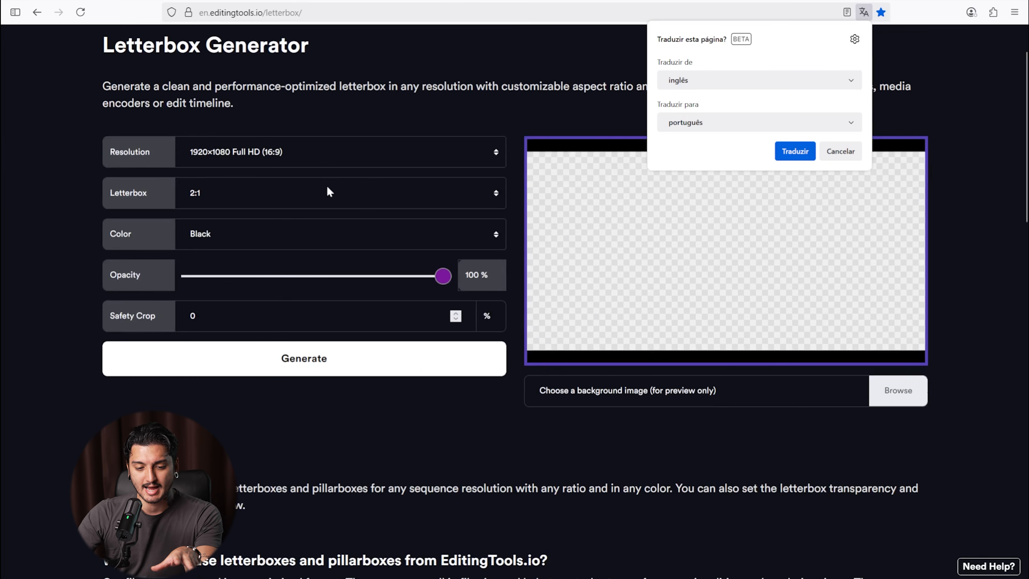
left_click(822, 153)
Set the letterbox resolution to 3840×2160 4K UHD (16:9) and the aspect ratio to 2.35:1.
left_click(340, 153)
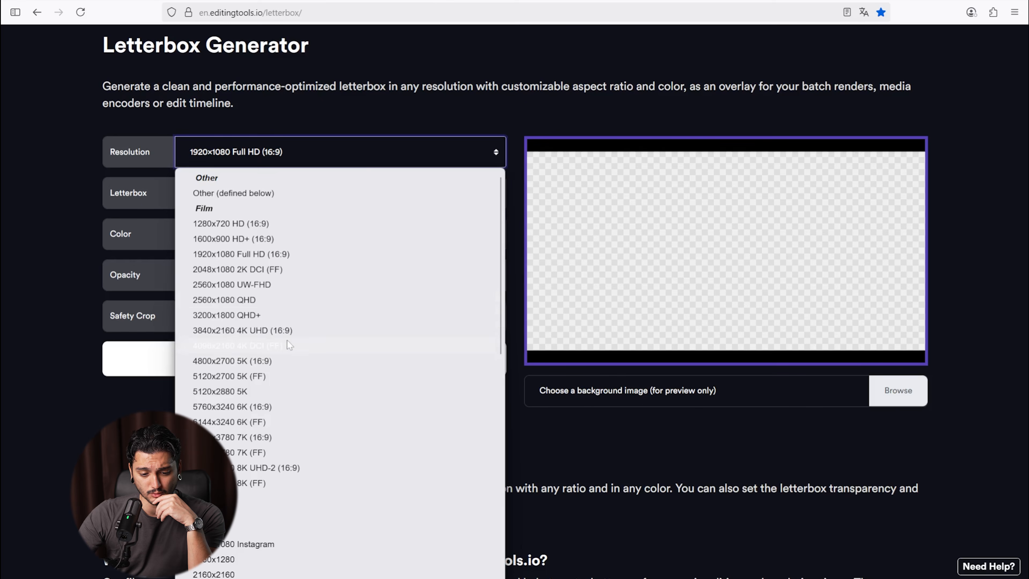
left_click(283, 330)
left_click(286, 203)
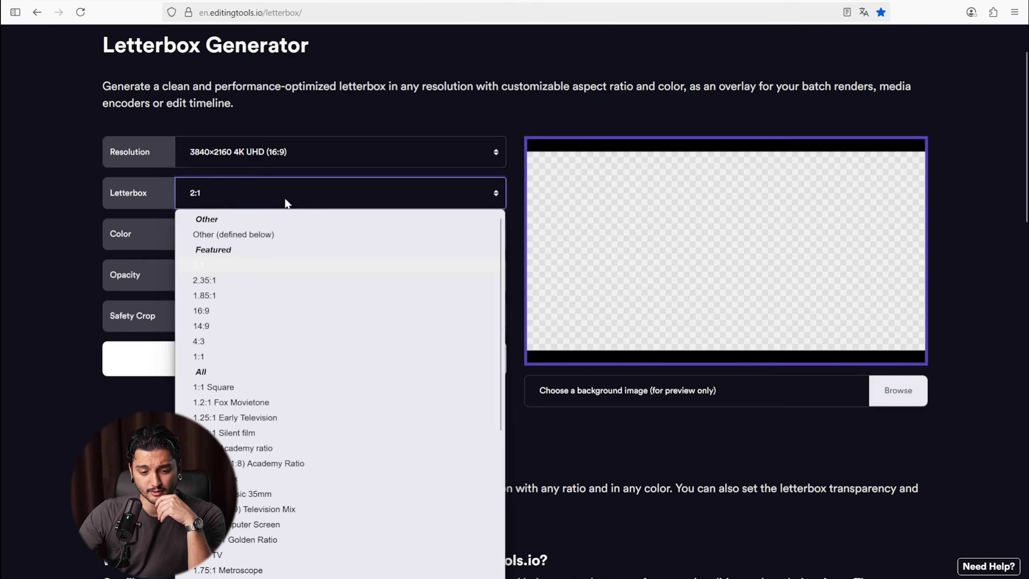
left_click(239, 201)
left_click(236, 194)
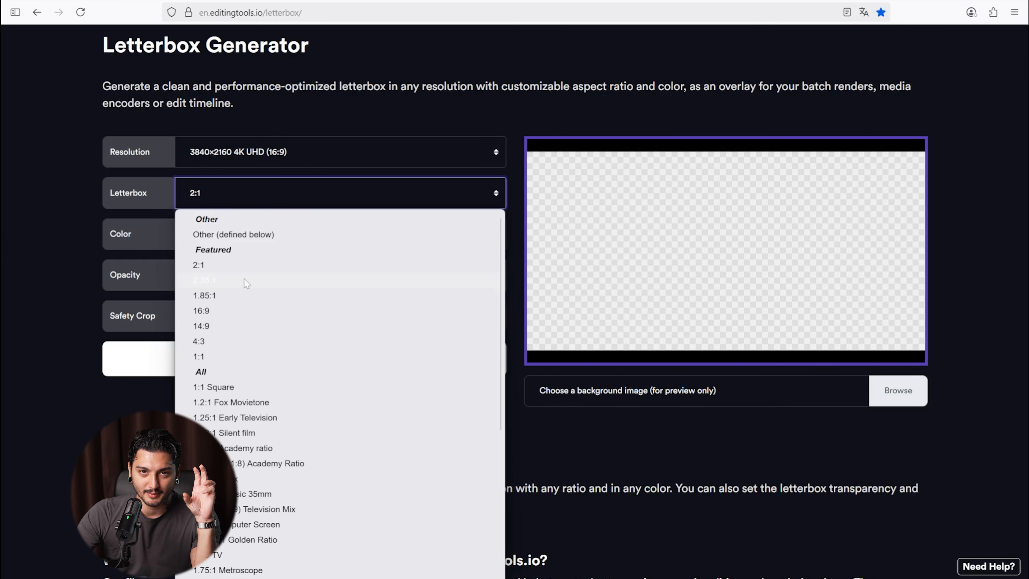
left_click(207, 285)
Keep the letterbox color Black and the safety crop at 0 %, and generate the 2.35:1 letterbox.
left_click(317, 240)
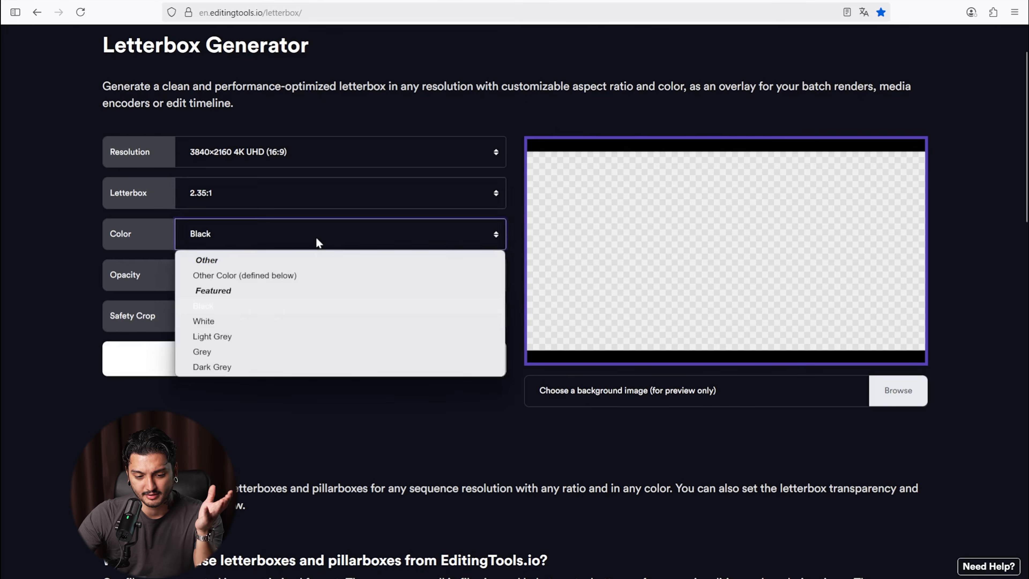
left_click(315, 233)
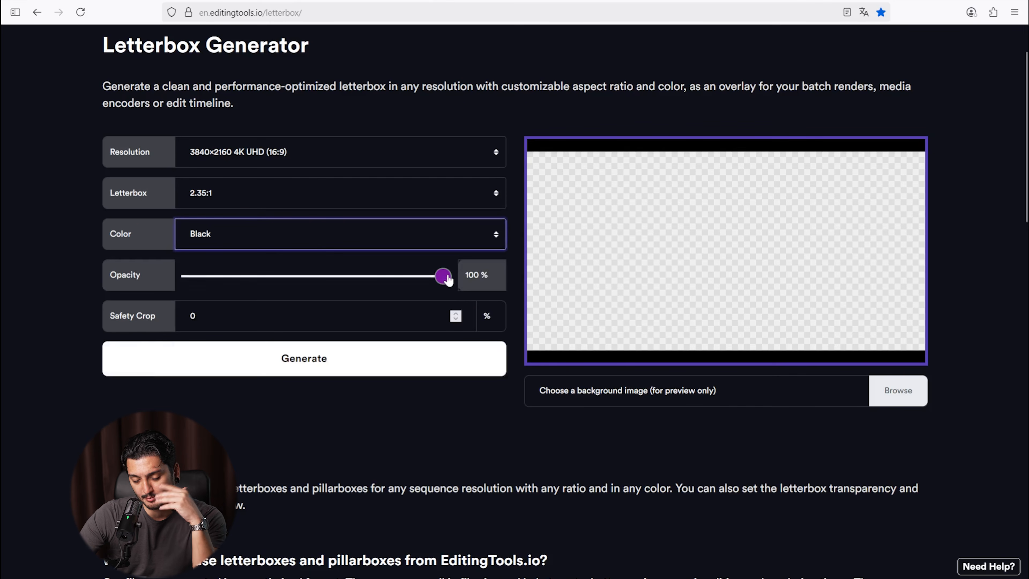
left_click(445, 315)
left_click(350, 358)
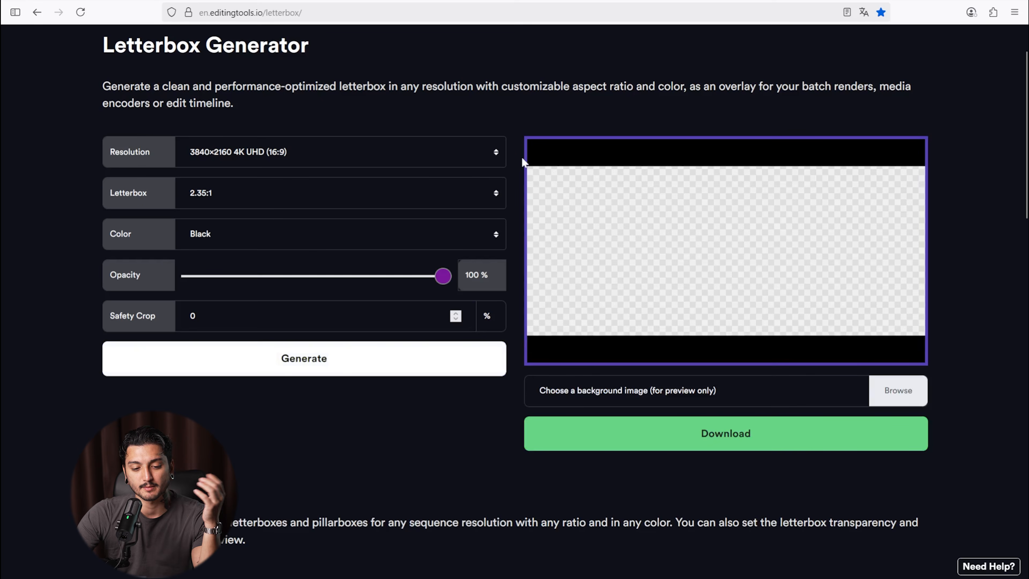
Change the letterbox aspect ratio to 2:1 and generate it again.
left_click(373, 198)
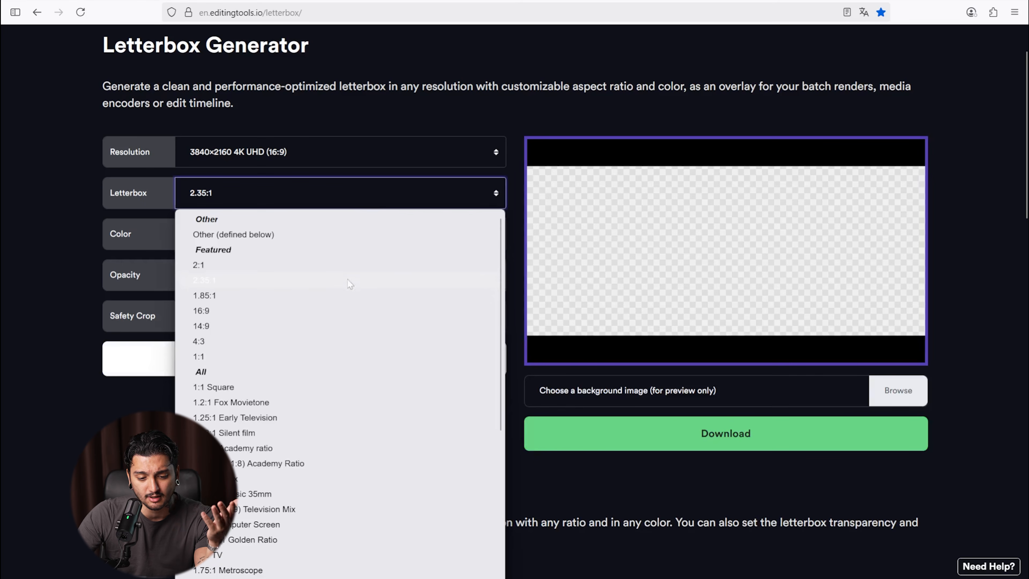
left_click(329, 266)
left_click(355, 367)
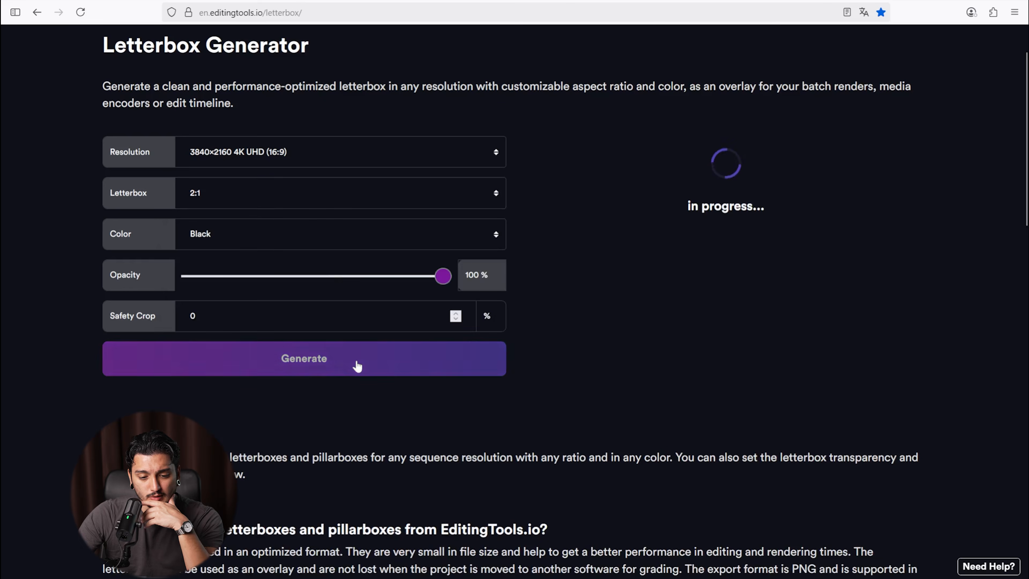